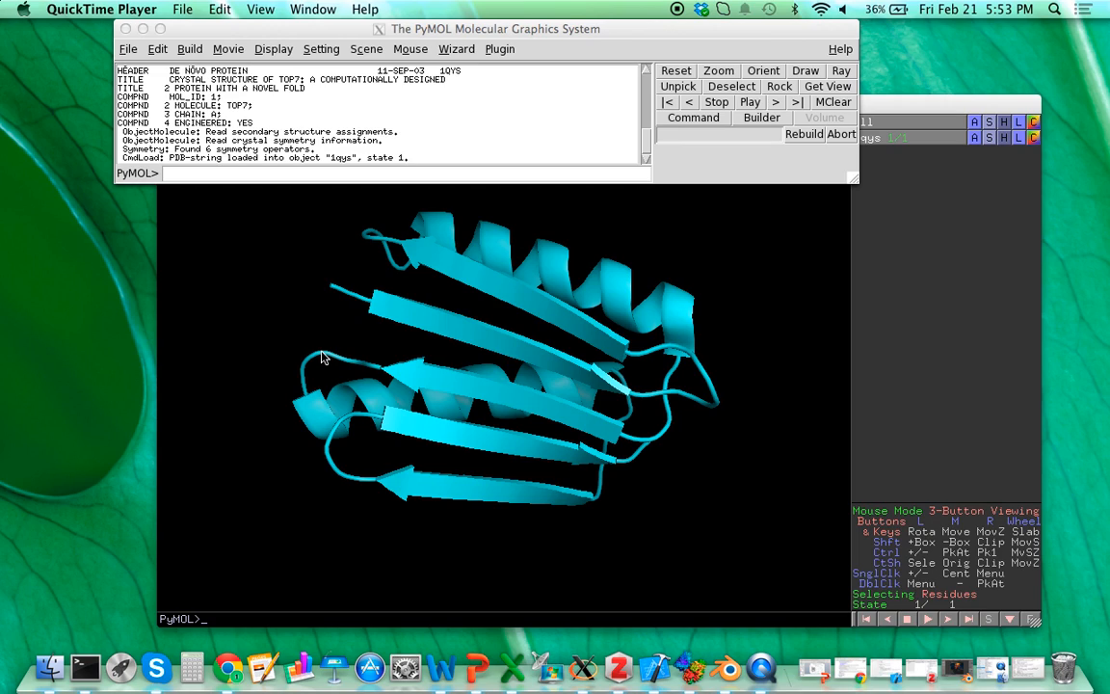
Display the 1qys protein as lines only, replacing the cartoon representation
click(322, 357)
drag(321, 357, 520, 396)
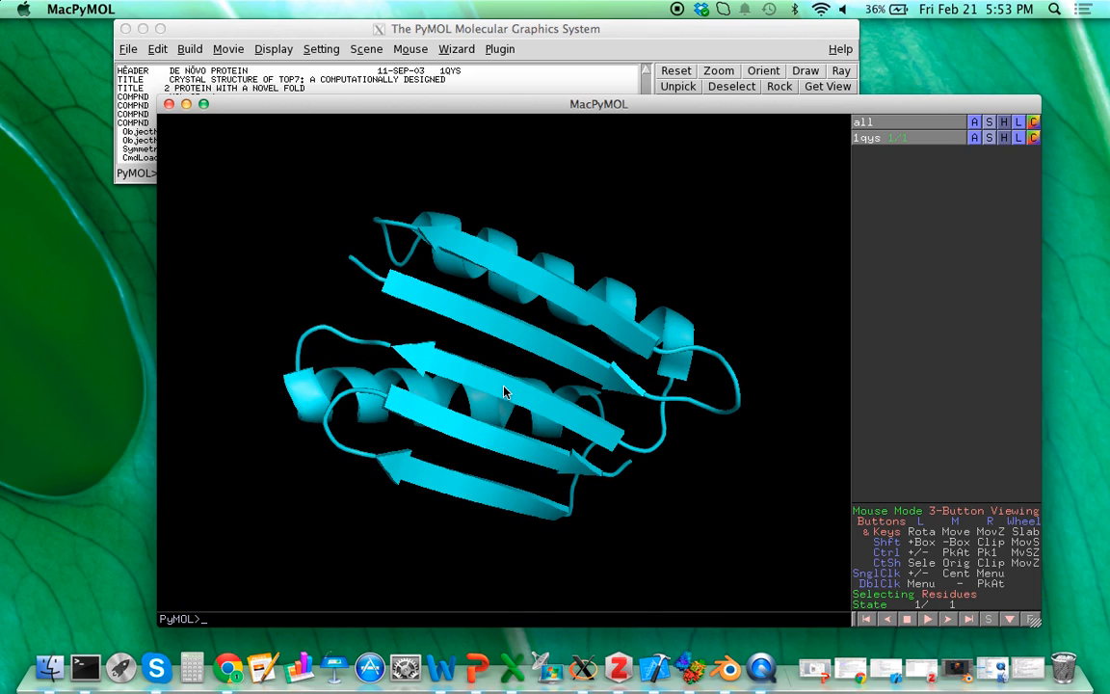
click(989, 138)
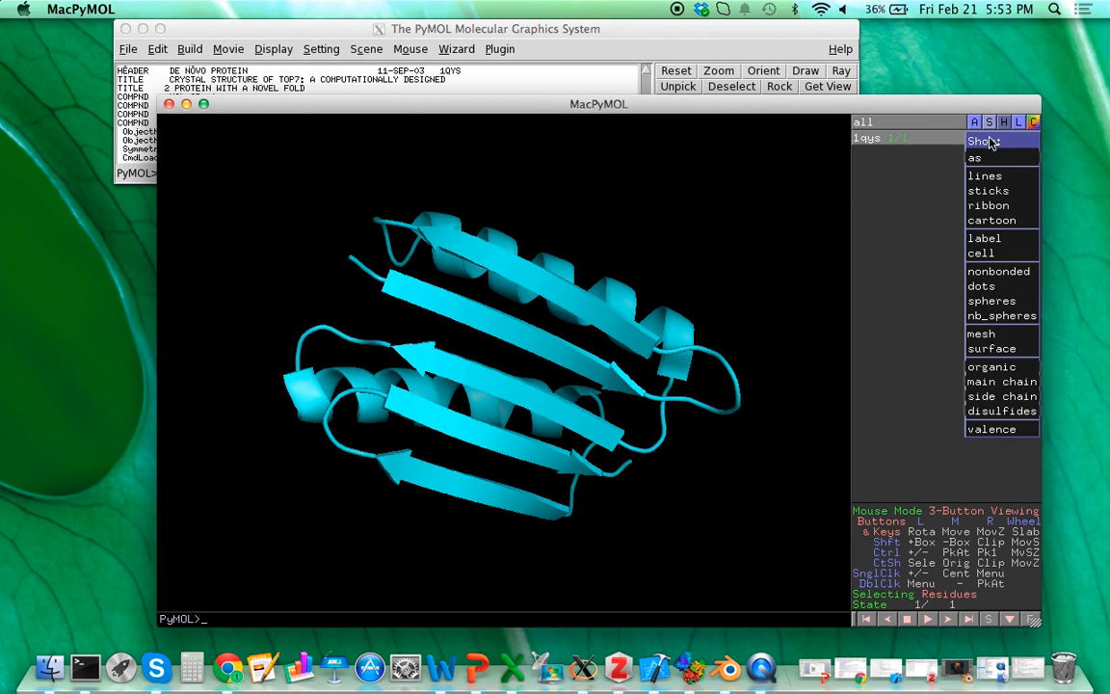
mouse_move(981, 146)
click(915, 147)
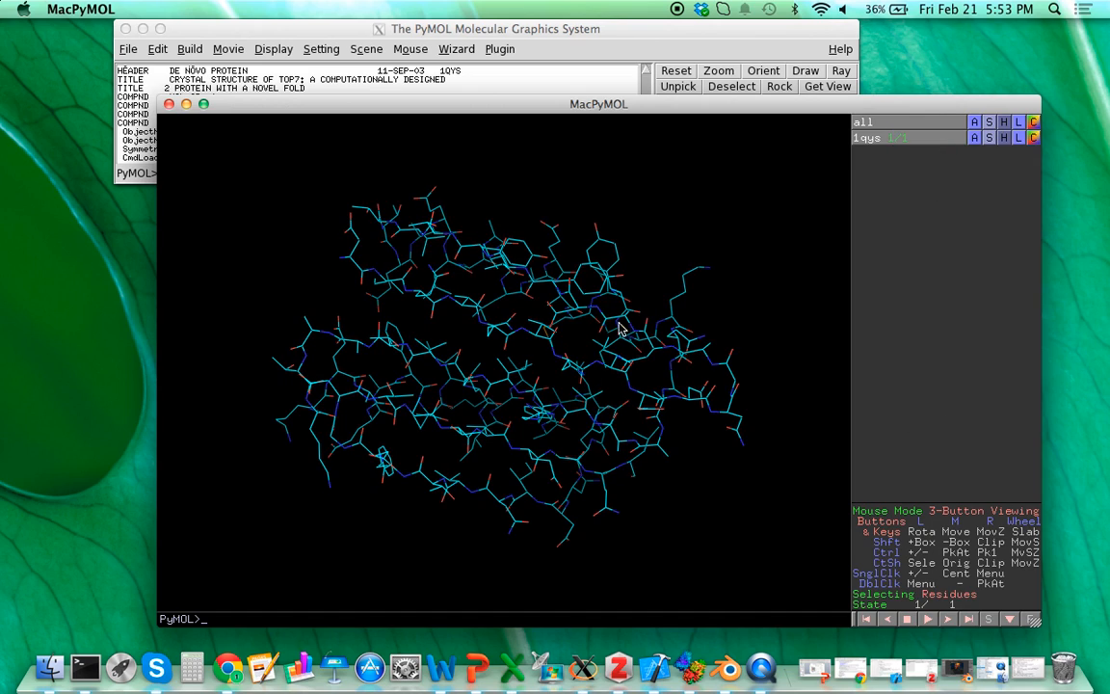
drag(522, 253, 674, 279)
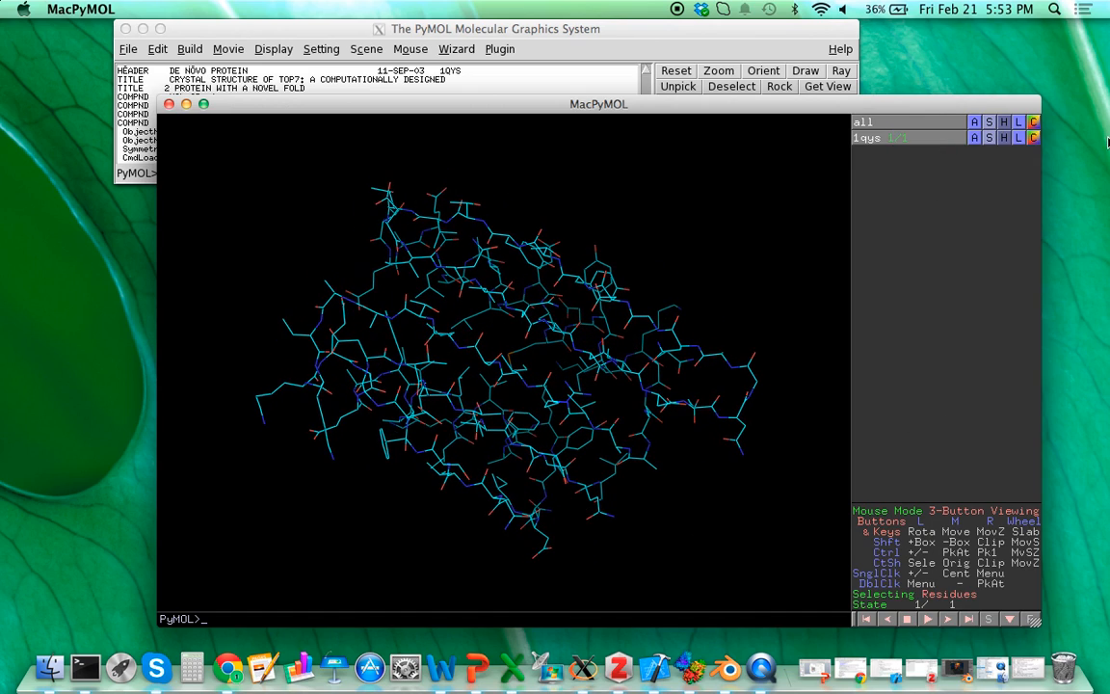
Add hydrogens to the 1qys object
click(975, 138)
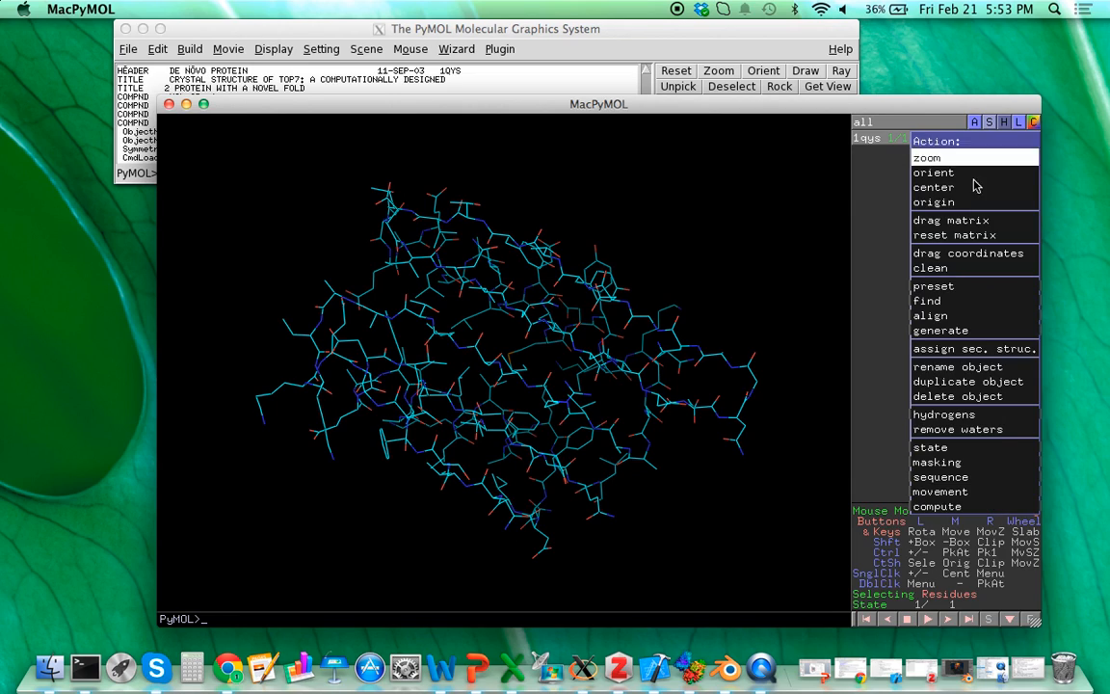
mouse_move(940, 414)
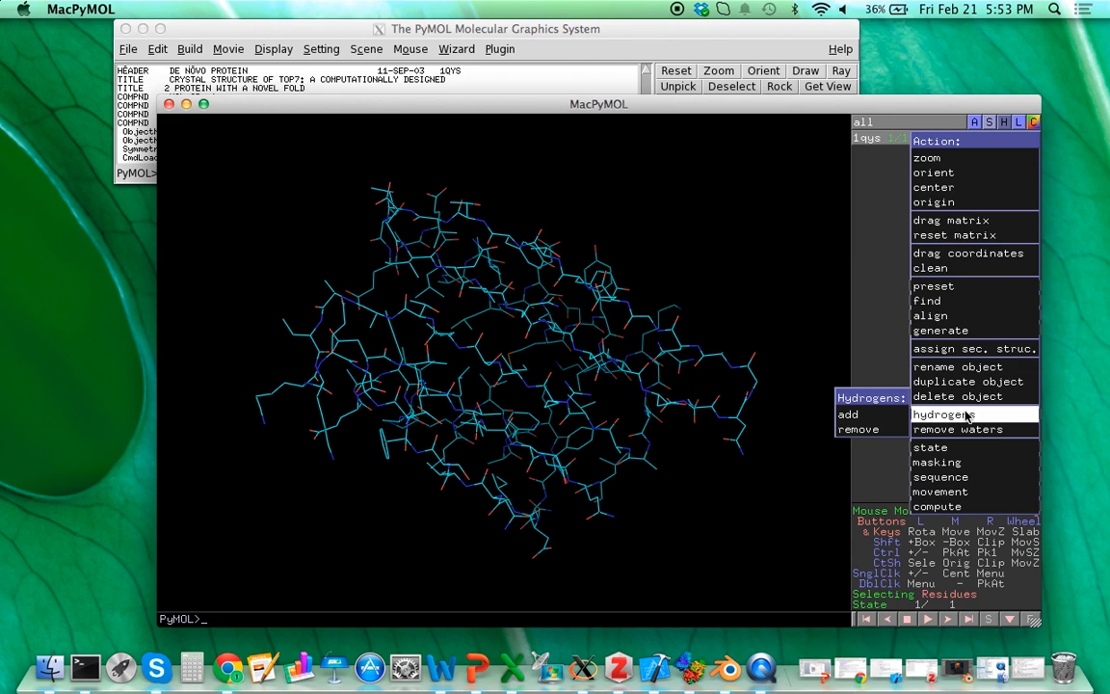
click(860, 416)
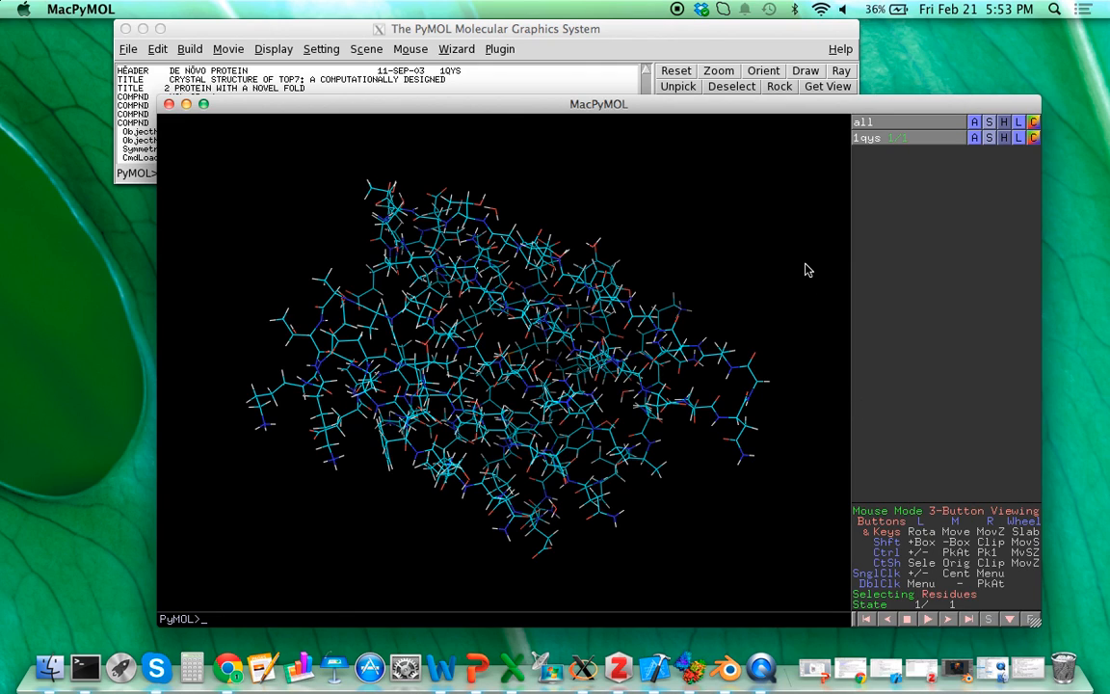
Show the 1qys object as cartoon only
click(988, 138)
mouse_move(992, 140)
click(892, 206)
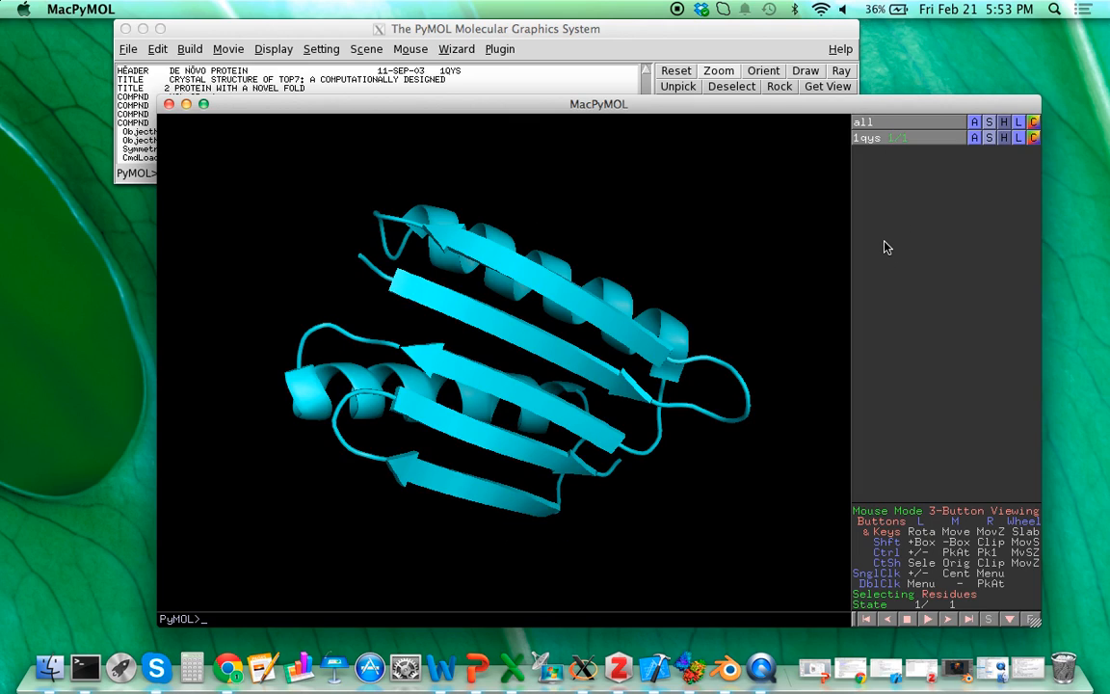
Run the reset command to restore the default view of the protein and check the command log
text(reset)
key(Return)
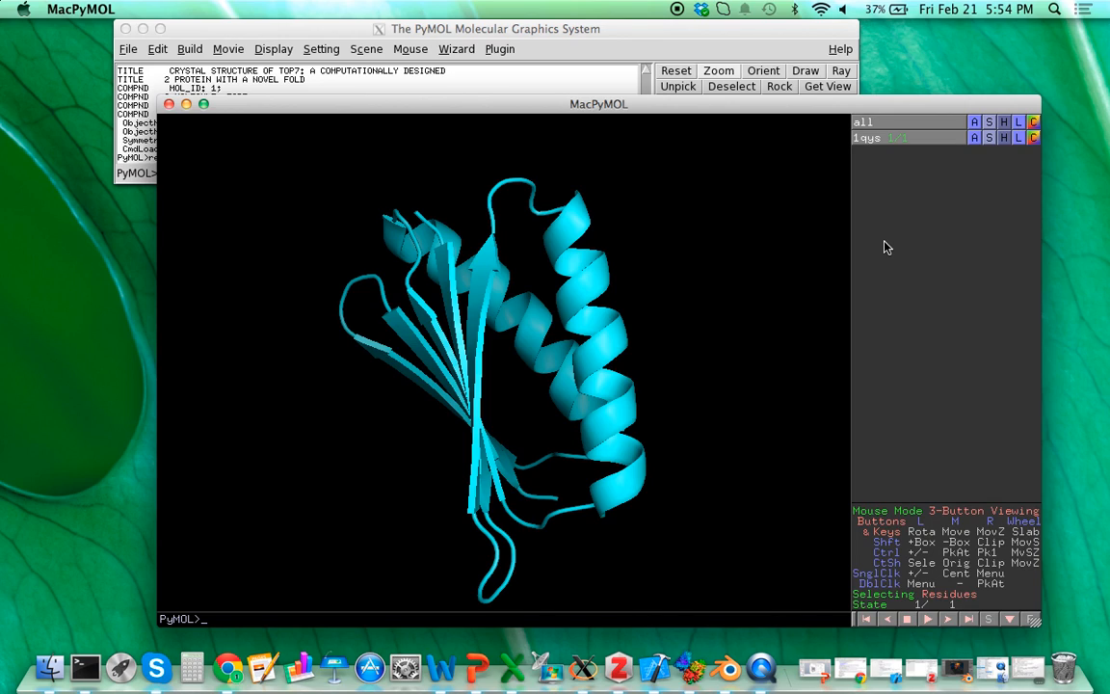
text(reset)
key(Return)
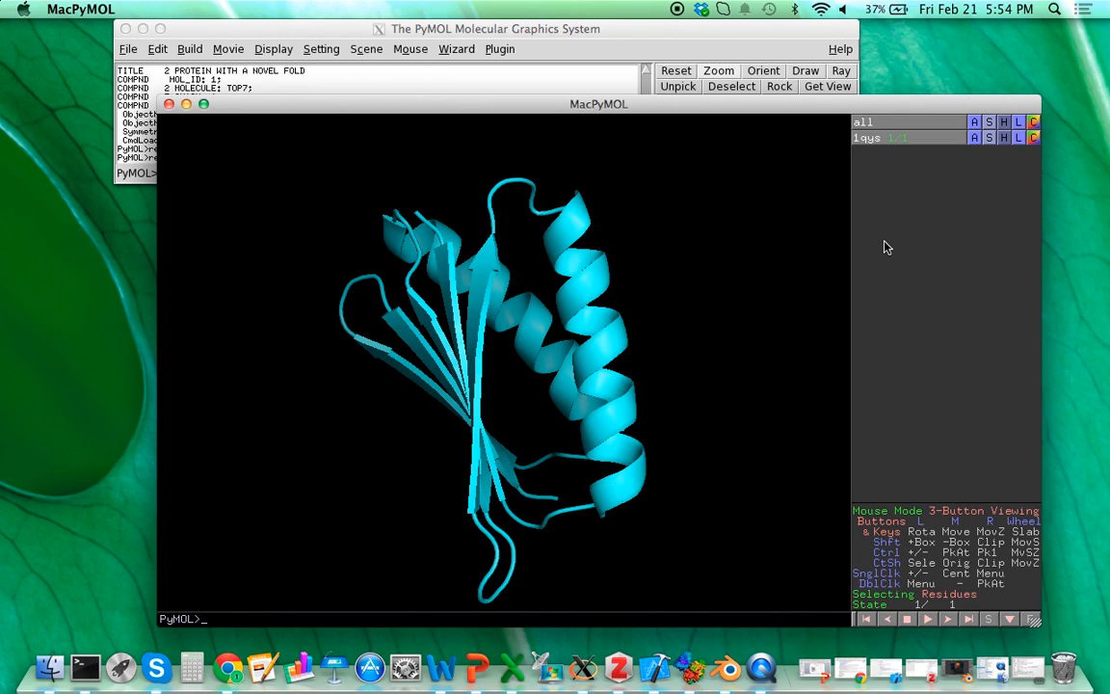
click(132, 52)
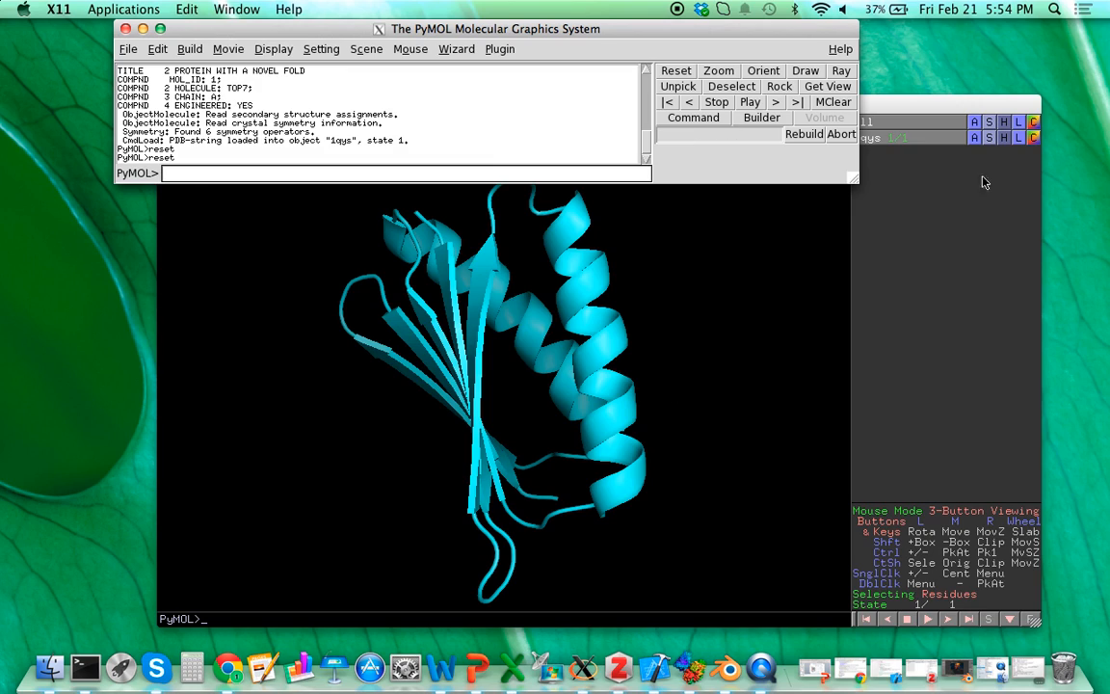
click(920, 106)
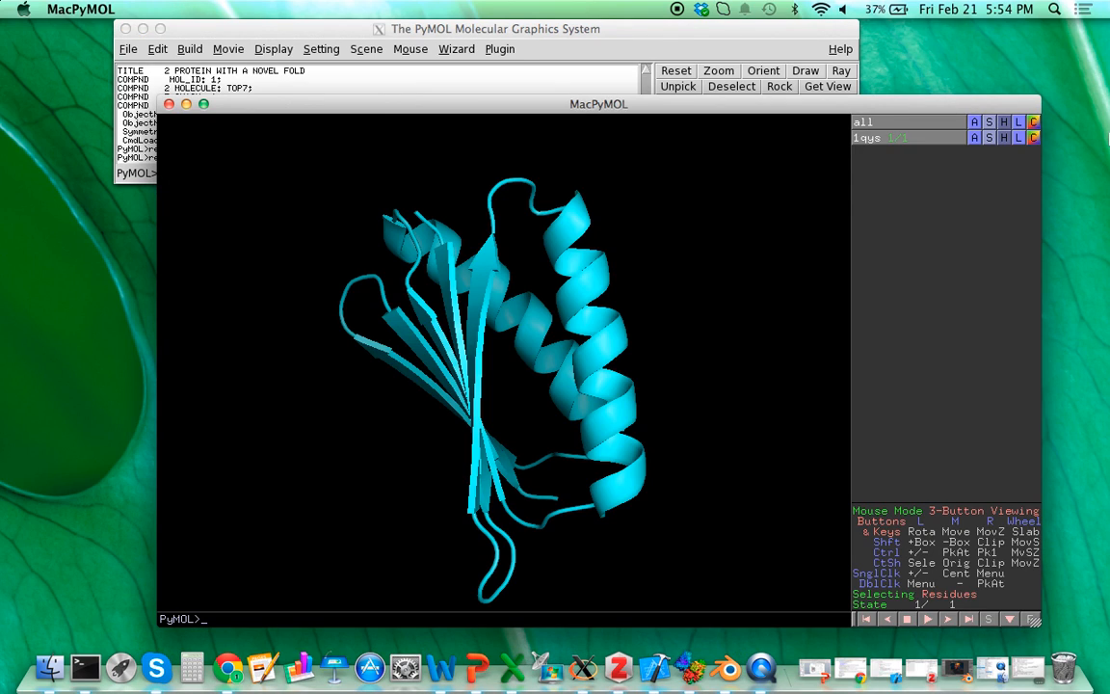
Try to write the cartoon to a file with the command "export cartoon.obj" and check the command log
text(export)
text(cartoon.wr)
text(l)
key(Return)
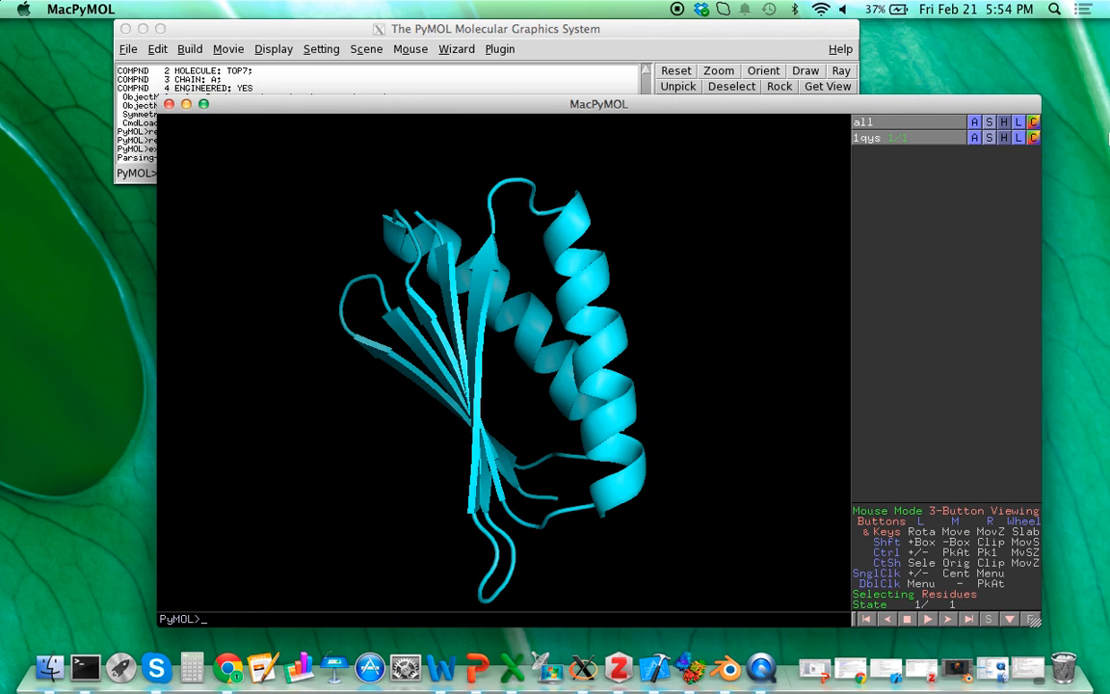
click(489, 77)
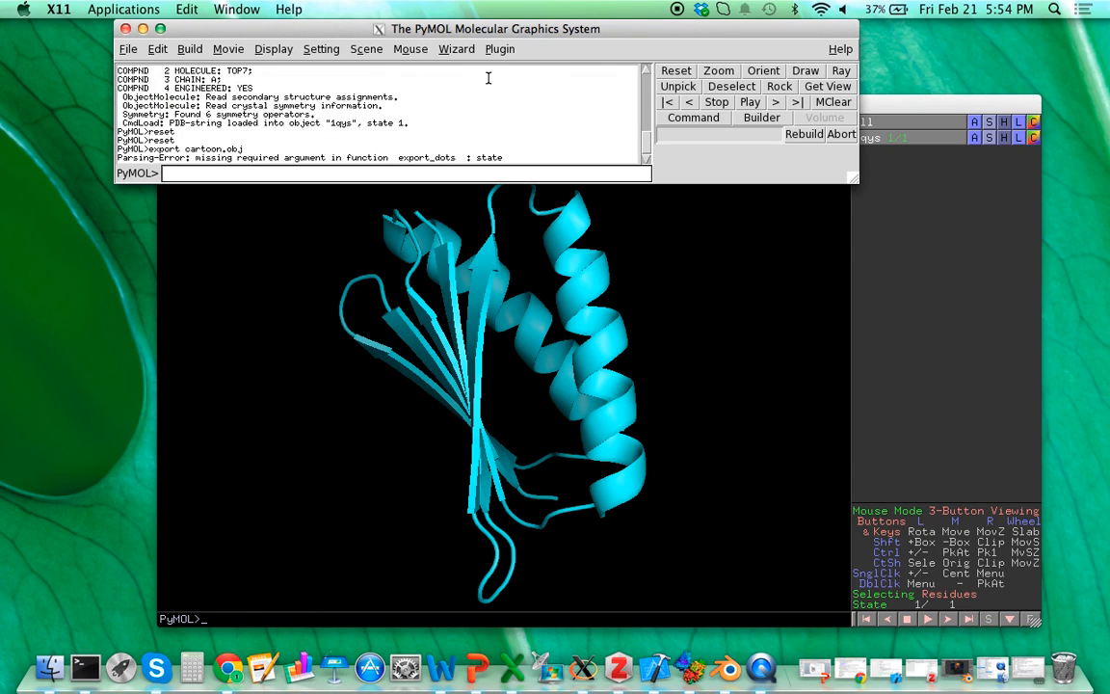
Save the cartoon geometry with the command "save cartoon.obj" and check the command log
click(890, 104)
text(save cartoon.obj)
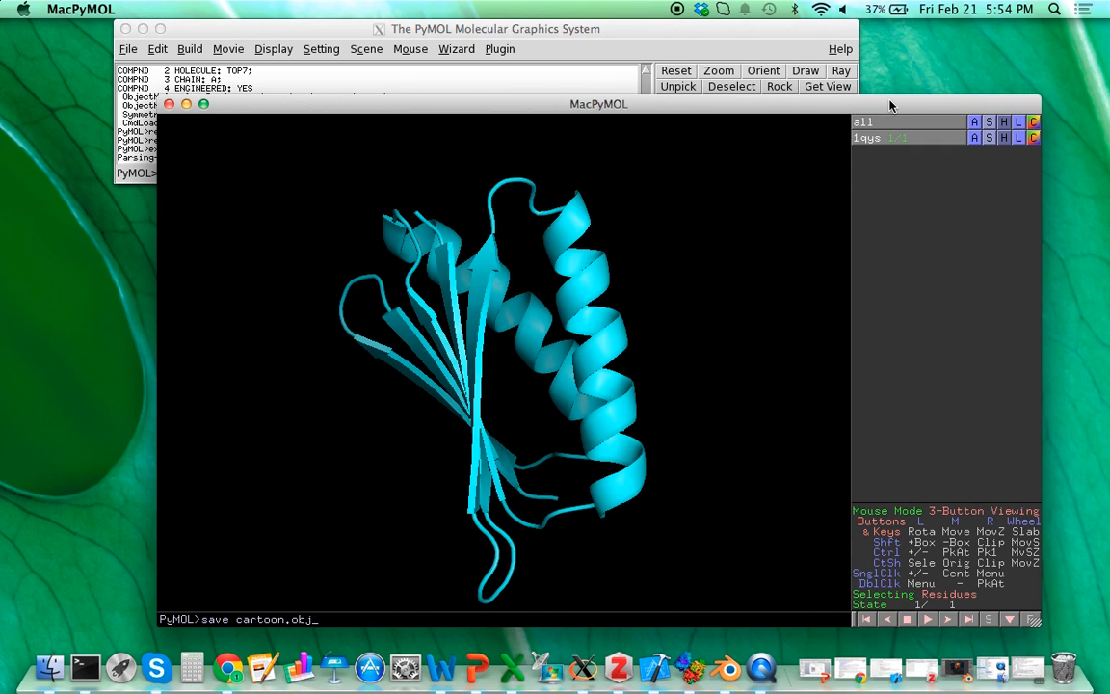
key(Return)
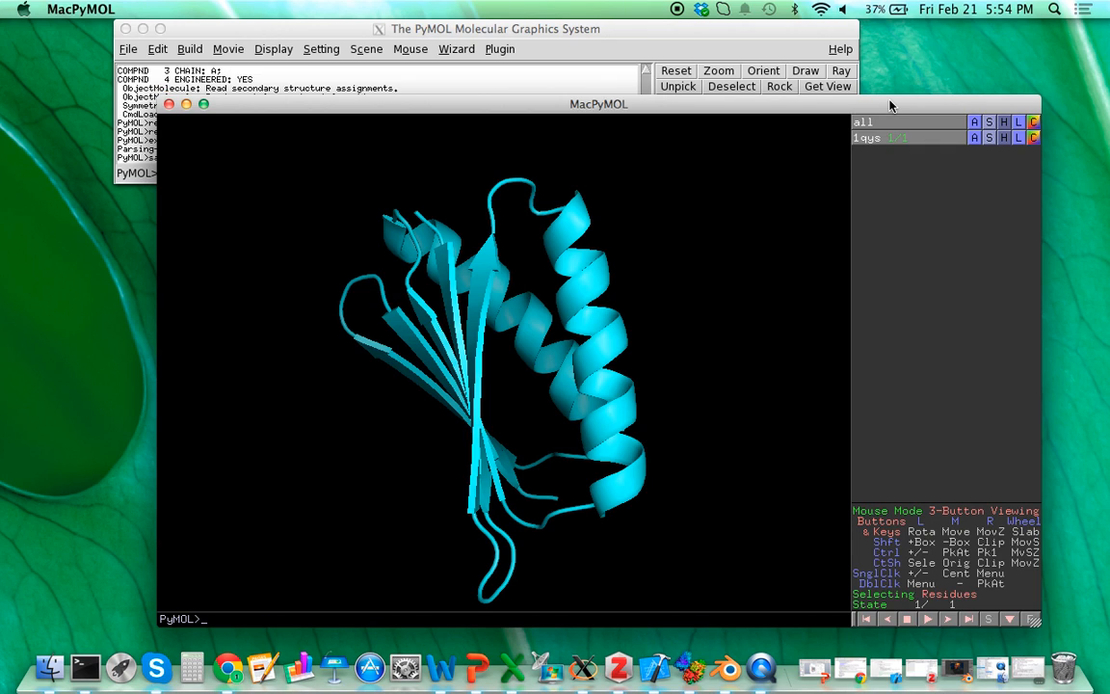
click(426, 72)
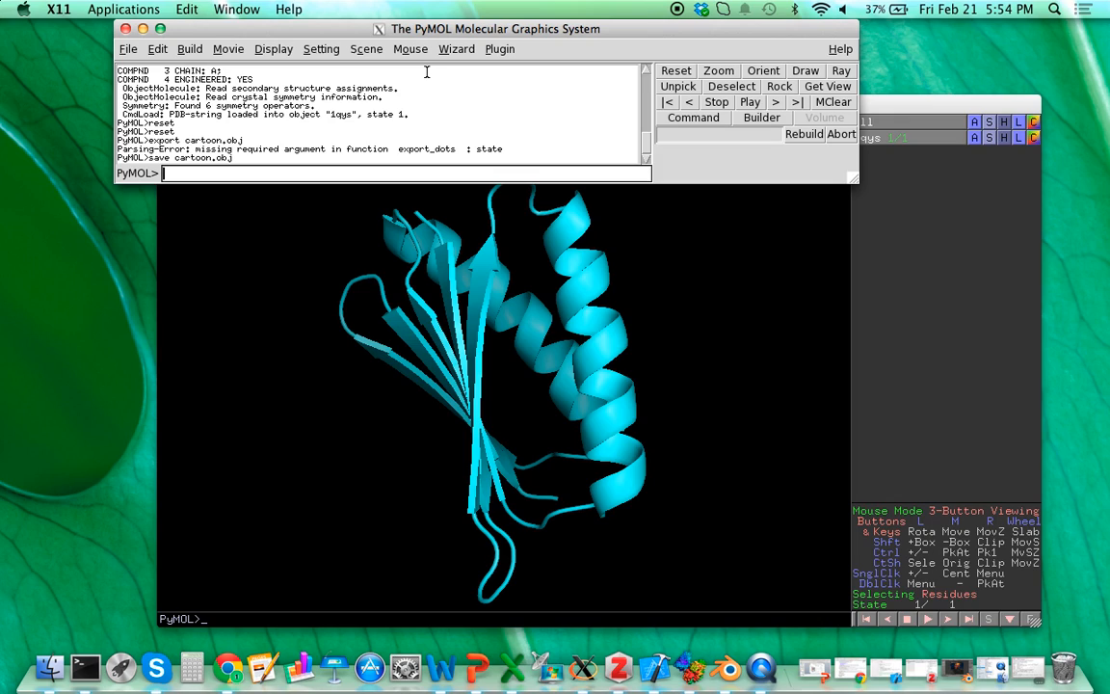
Hide the cartoon and show the protein's surface using the commands "hide cartoon" and "show surface"
click(893, 109)
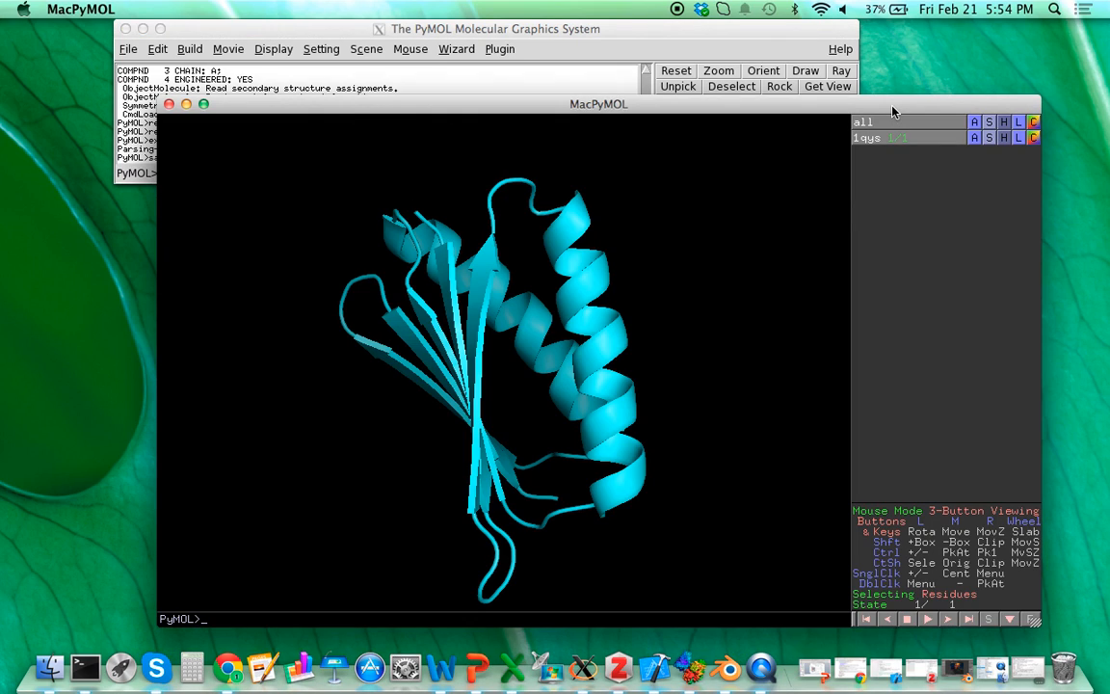
text(hide cartoon)
key(Return)
text(show )
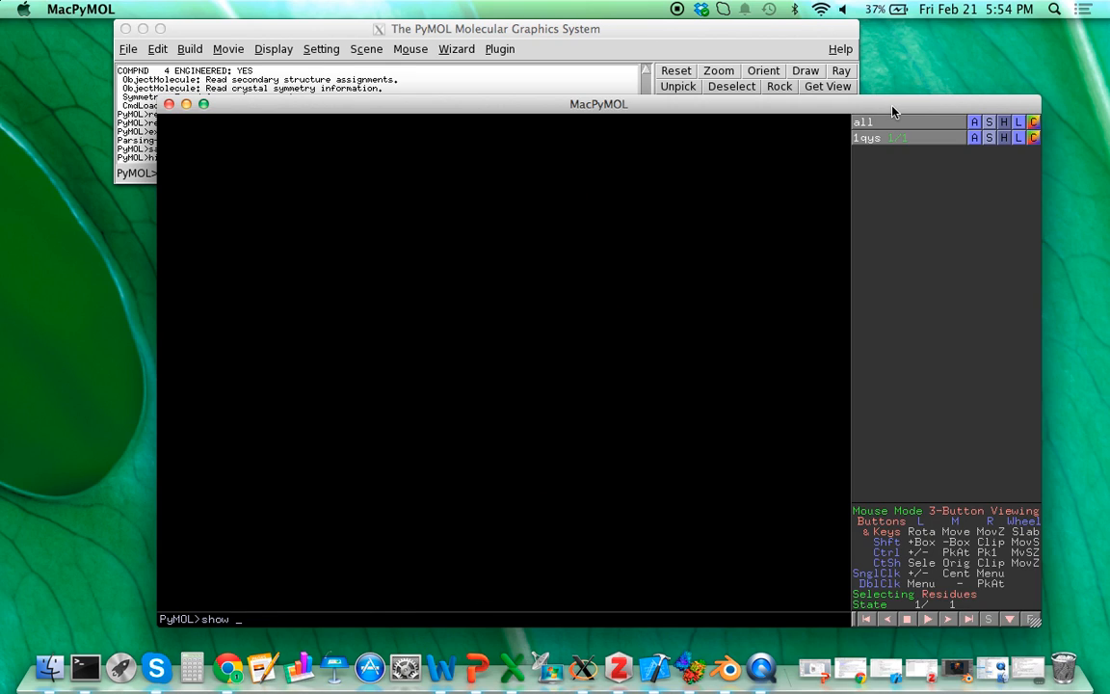
text(surface)
key(Return)
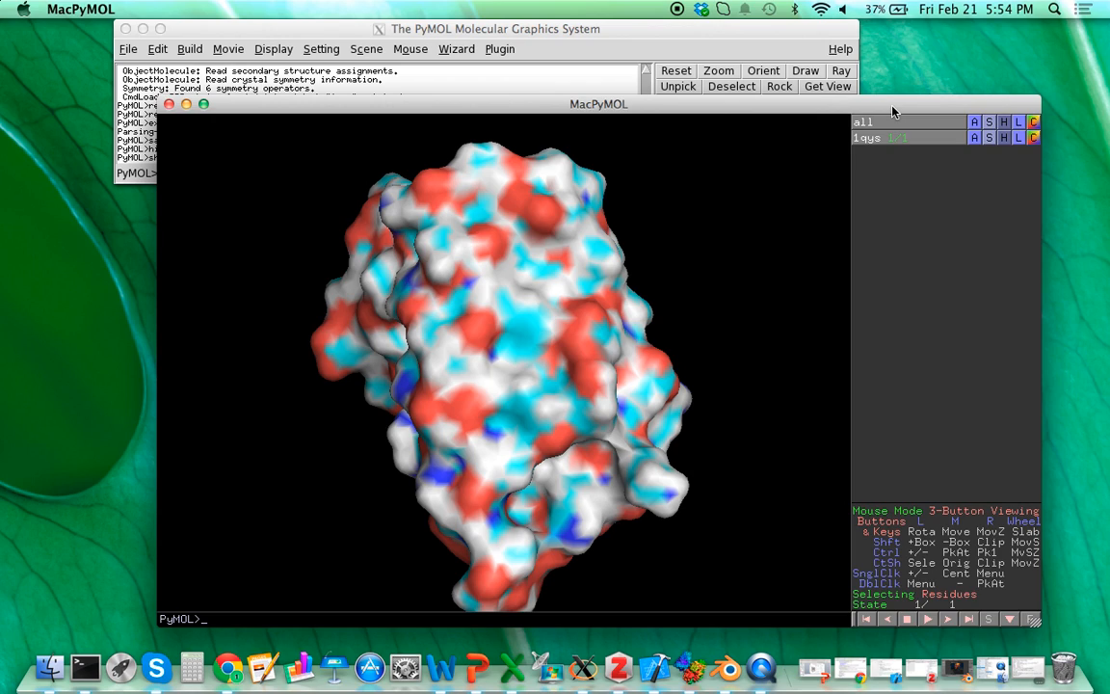
Set surface_quality to 1 and save the refined surface as surf.obj
text(set sur)
key(Tab)
text(quality, 1)
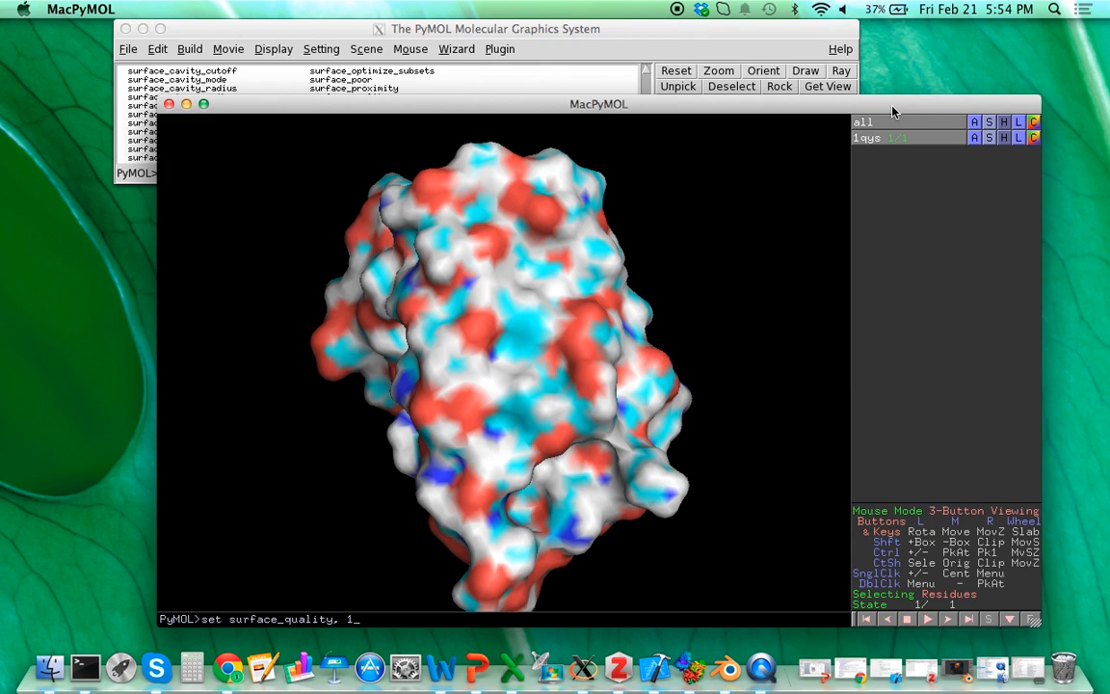
key(Return)
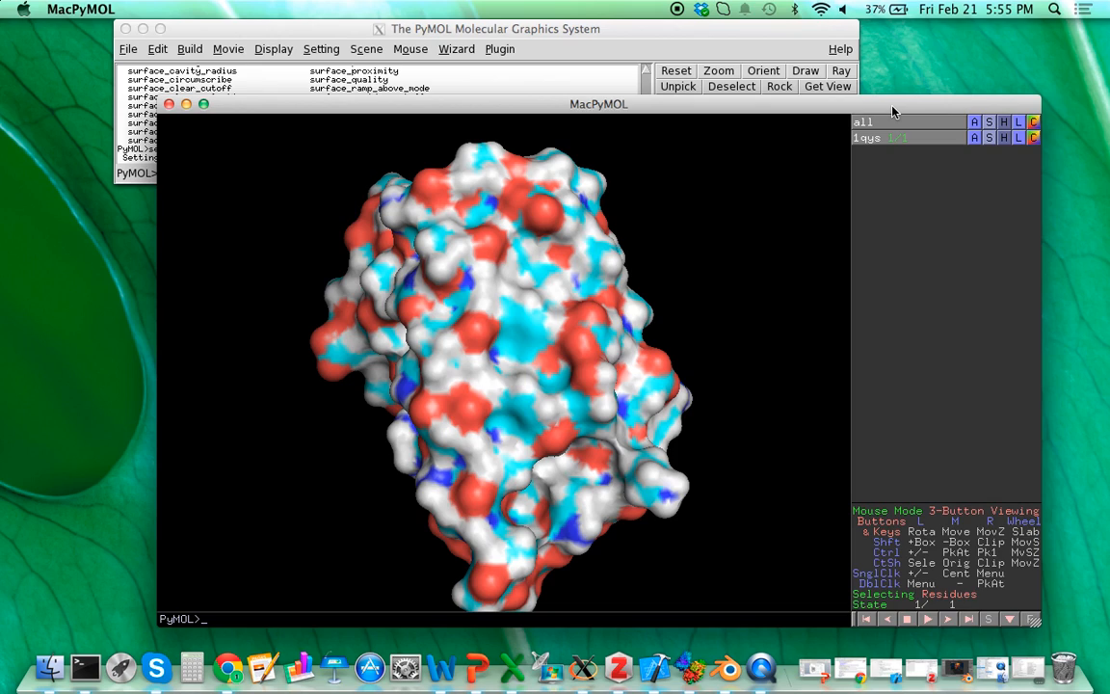
text(save surf.obj)
key(Return)
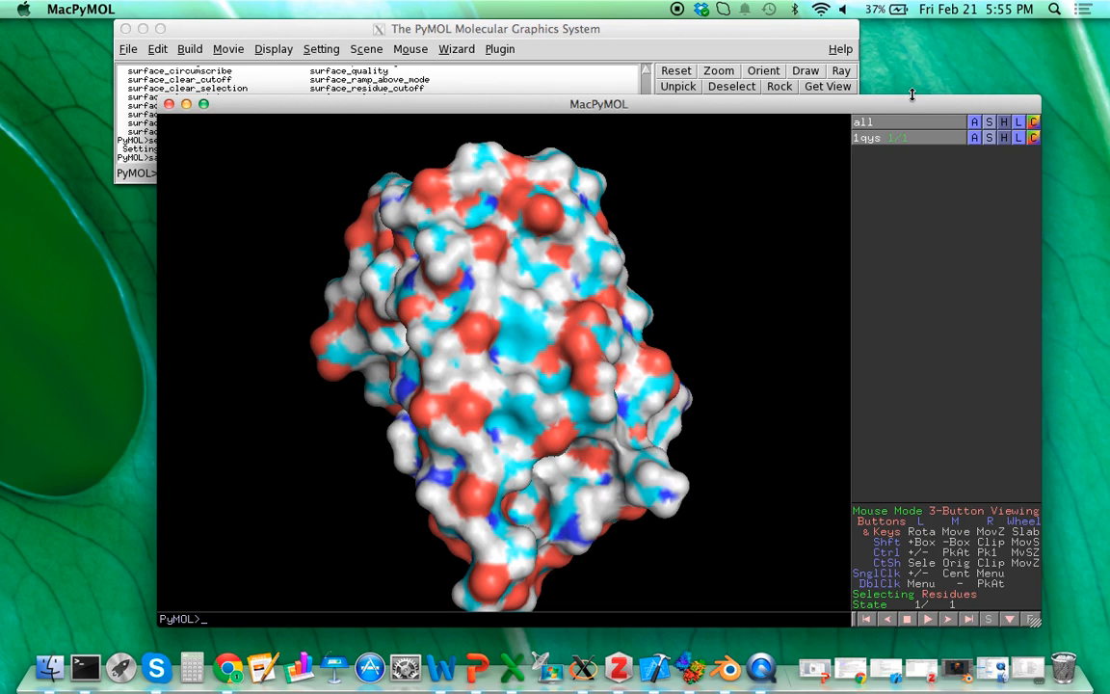
Switch to Blender and dismiss its splash screen to reach the default scene
click(730, 665)
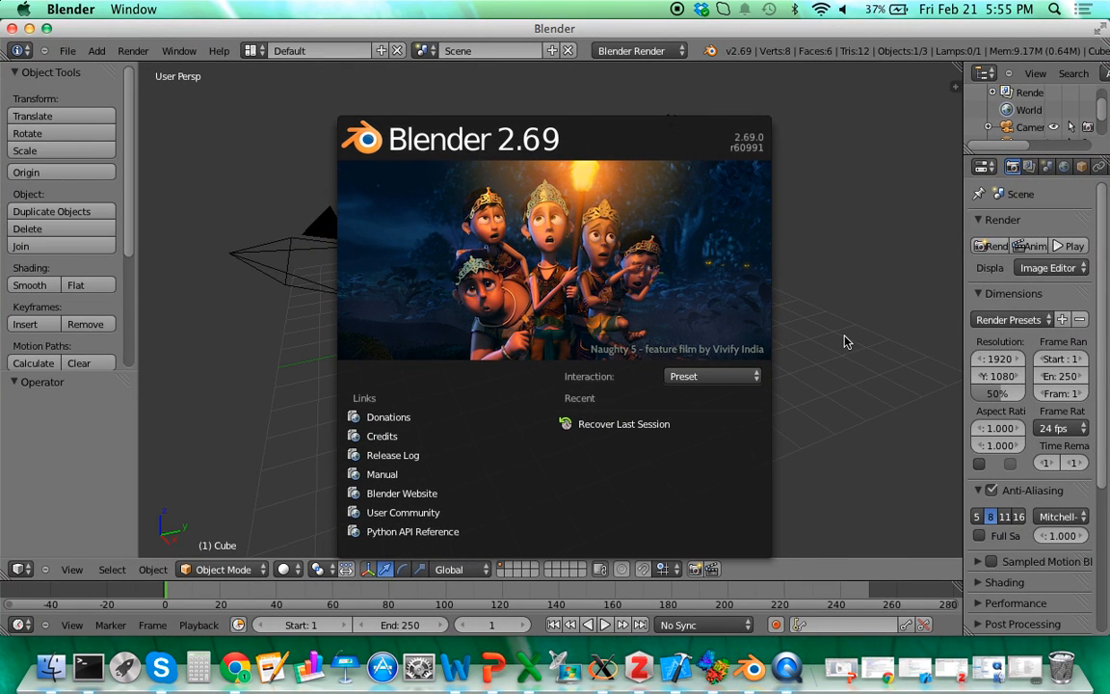
click(684, 218)
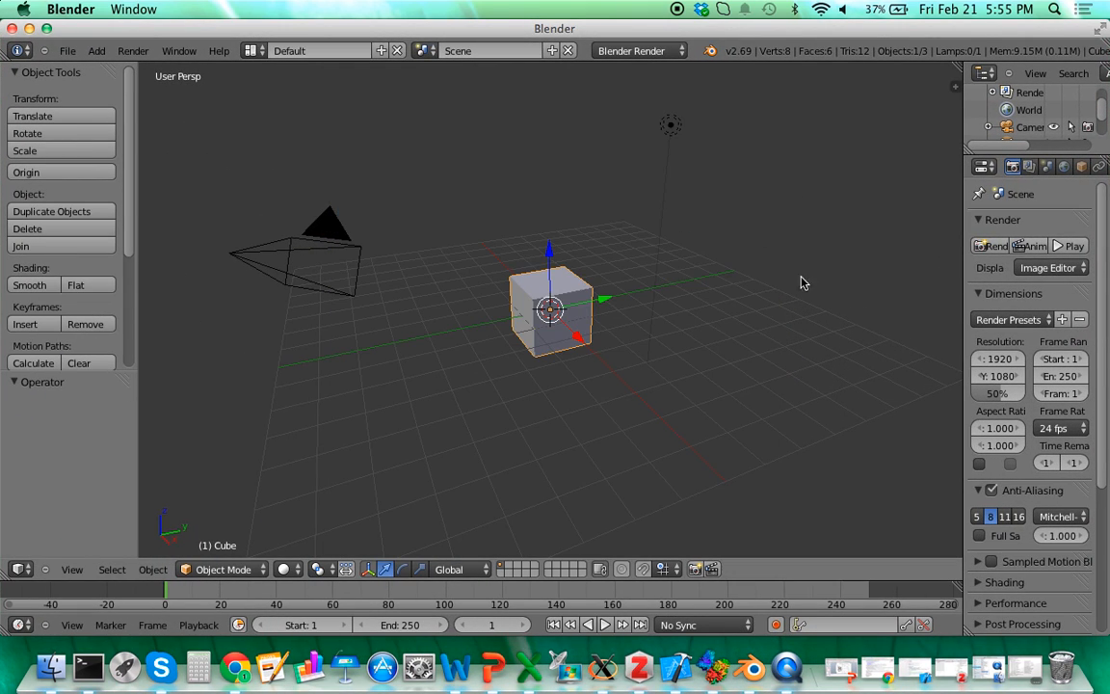
mouse_move(421, 332)
middle_down()
mouse_move(537, 361)
mouse_move(340, 335)
mouse_move(409, 349)
middle_up()
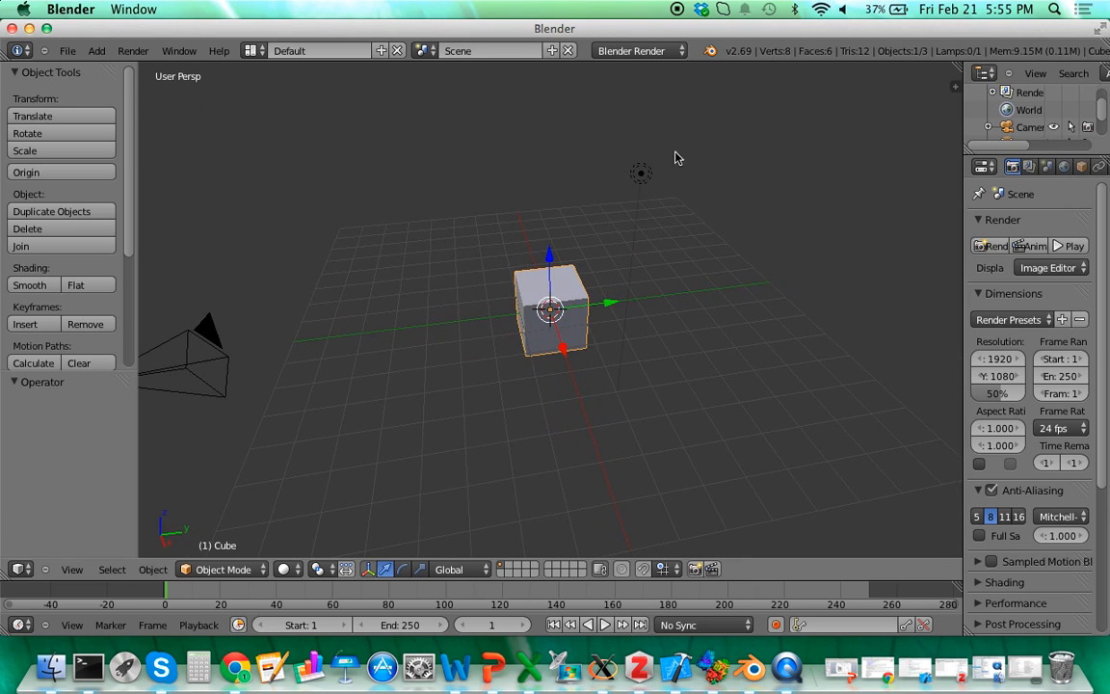
Select the lamp in the default scene and move it about 0.515 units along the Y axis
right_click(192, 336)
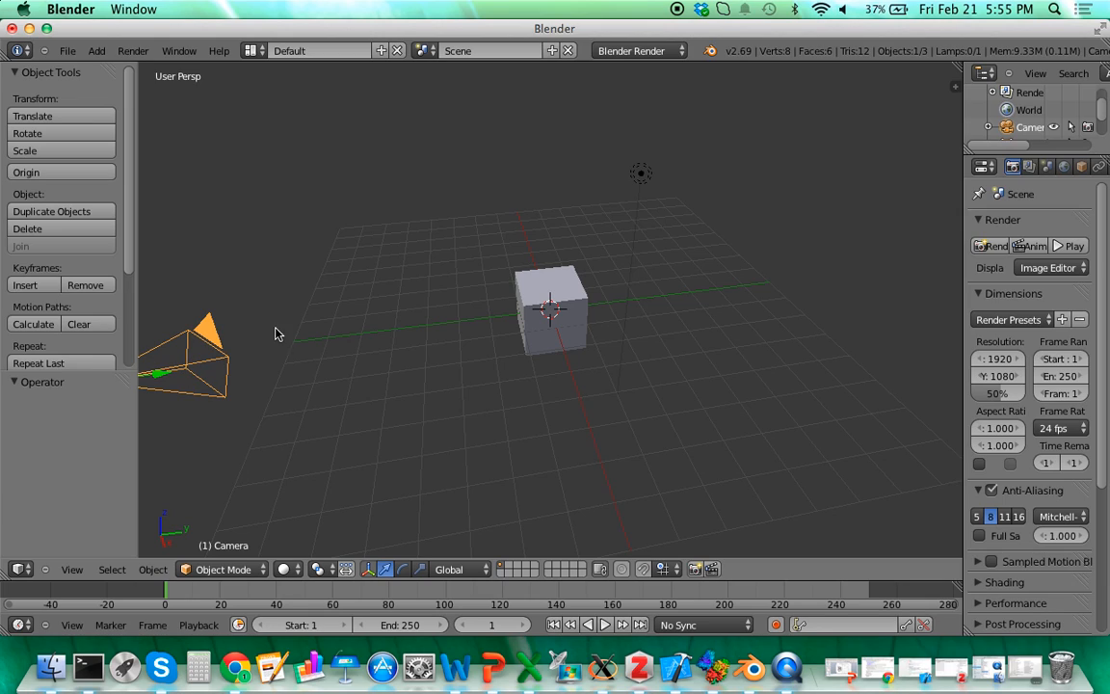
right_click(642, 175)
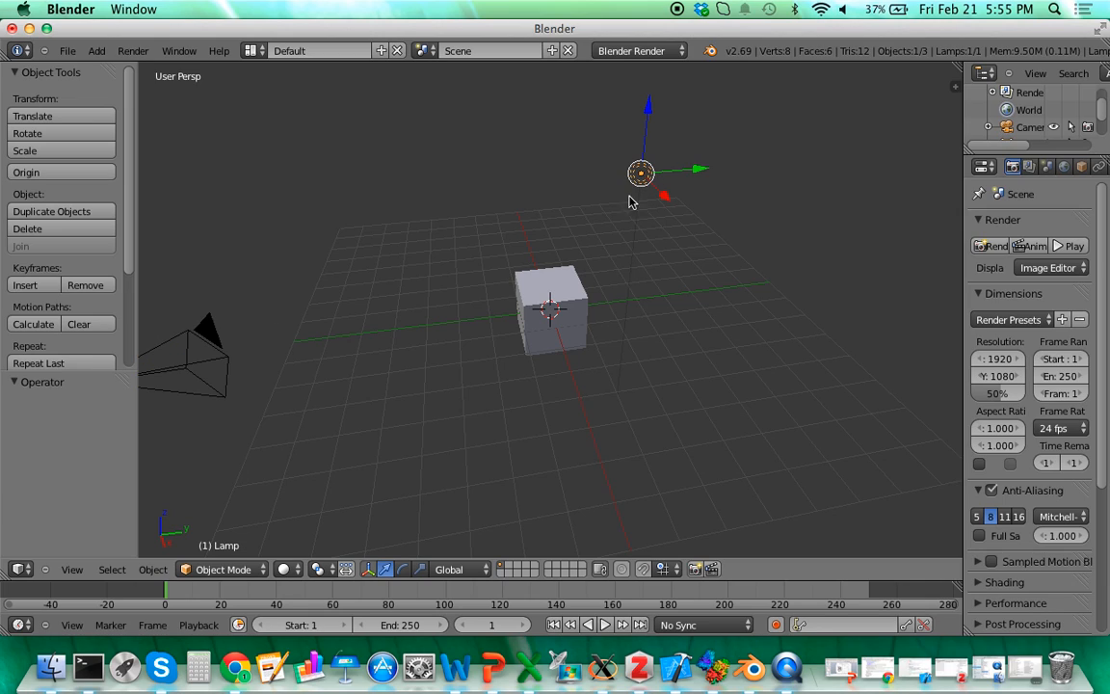
drag(688, 170, 714, 171)
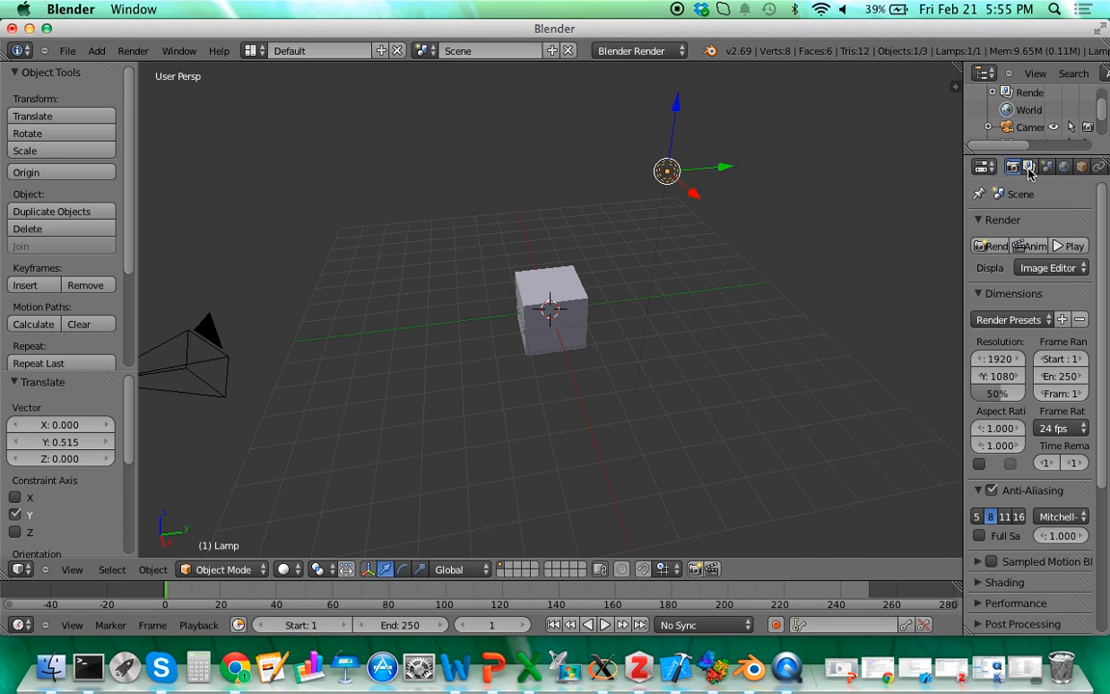
Reselect the lamp, widen the properties editor and open the lamp's object data settings
click(1065, 167)
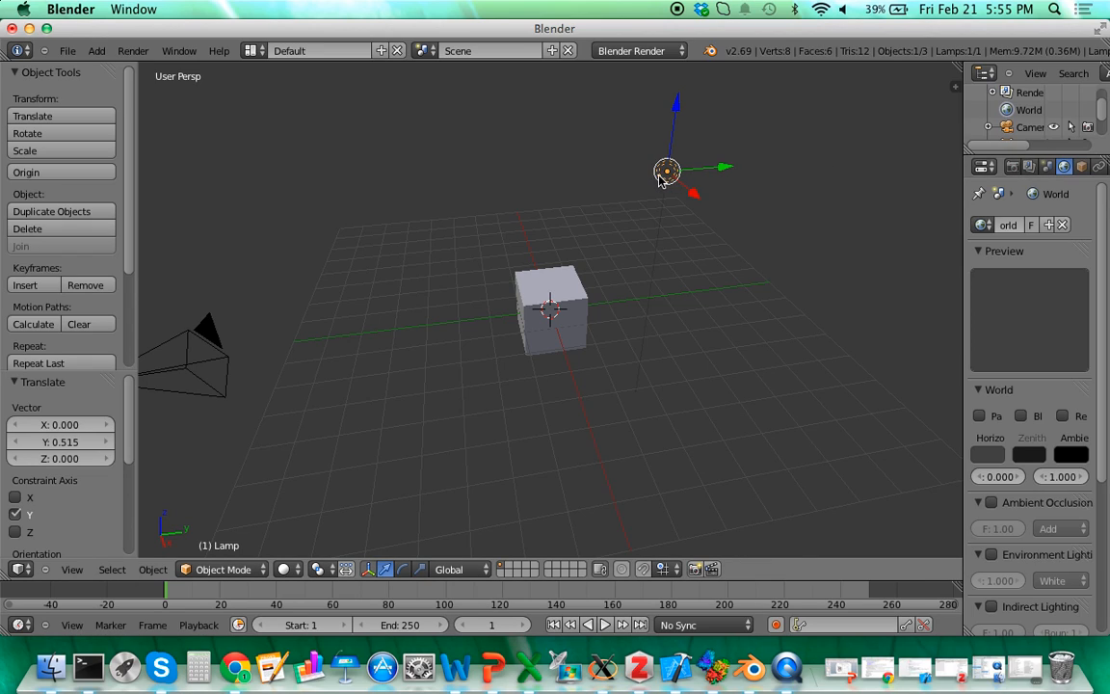
right_click(544, 289)
right_click(178, 318)
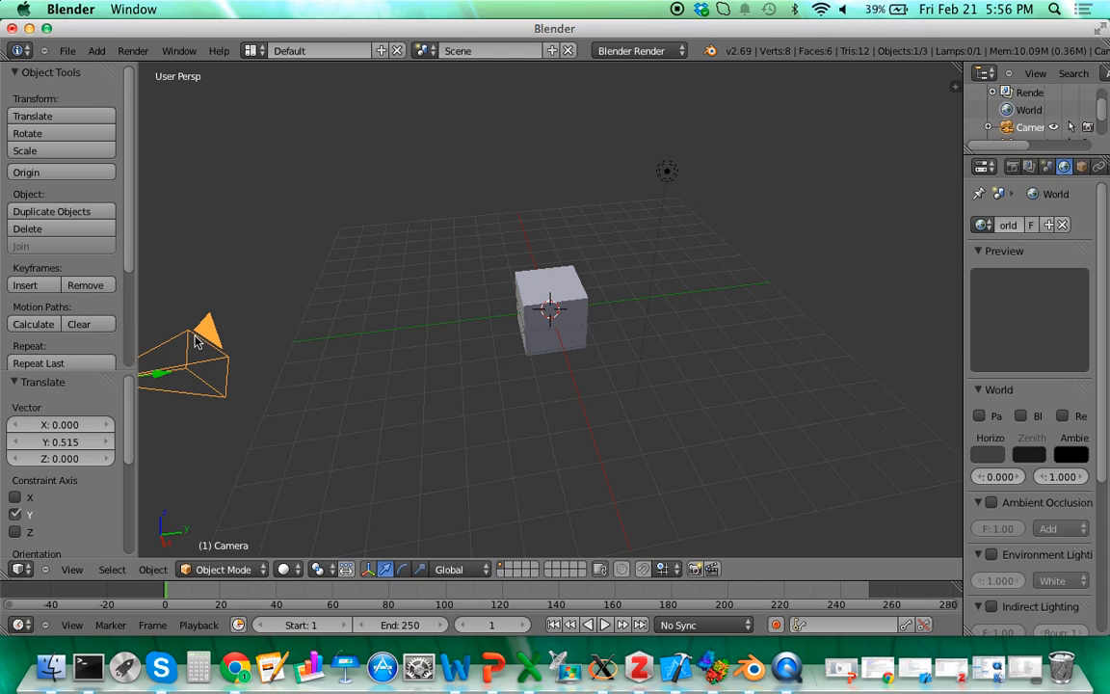
right_click(667, 174)
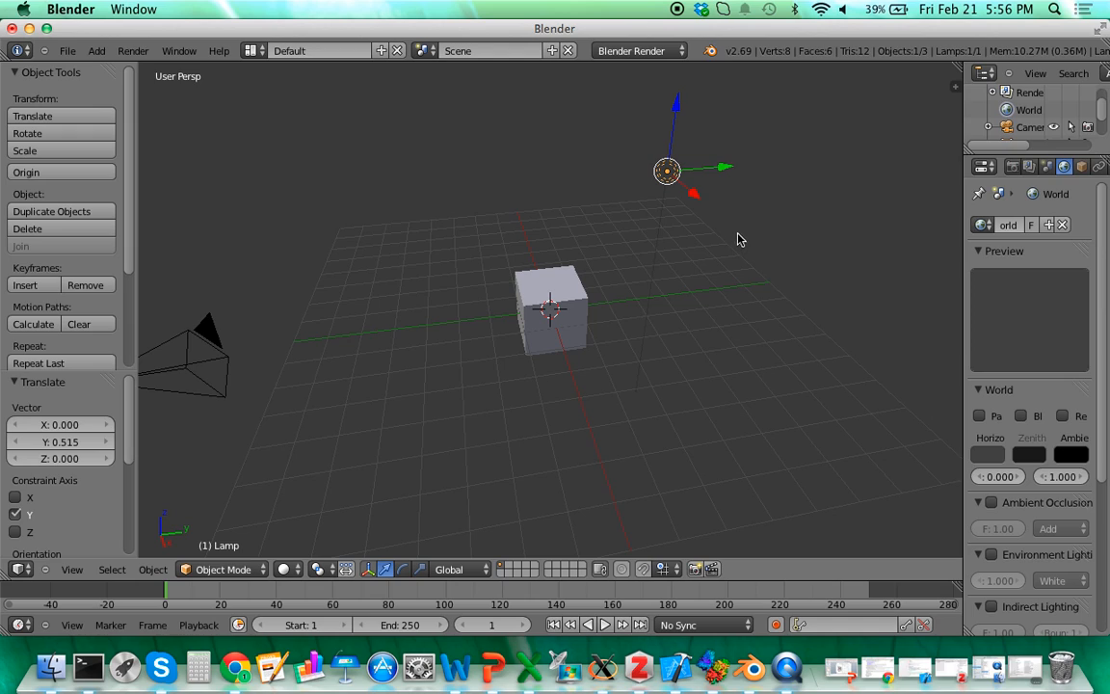
click(1097, 167)
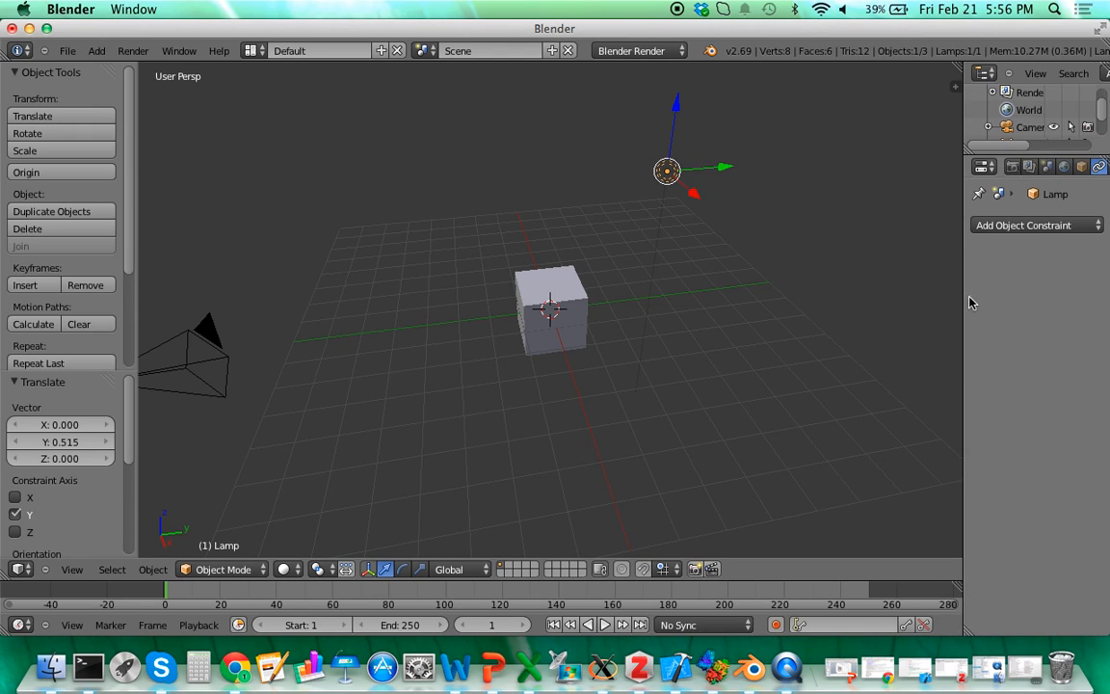
drag(964, 299, 833, 298)
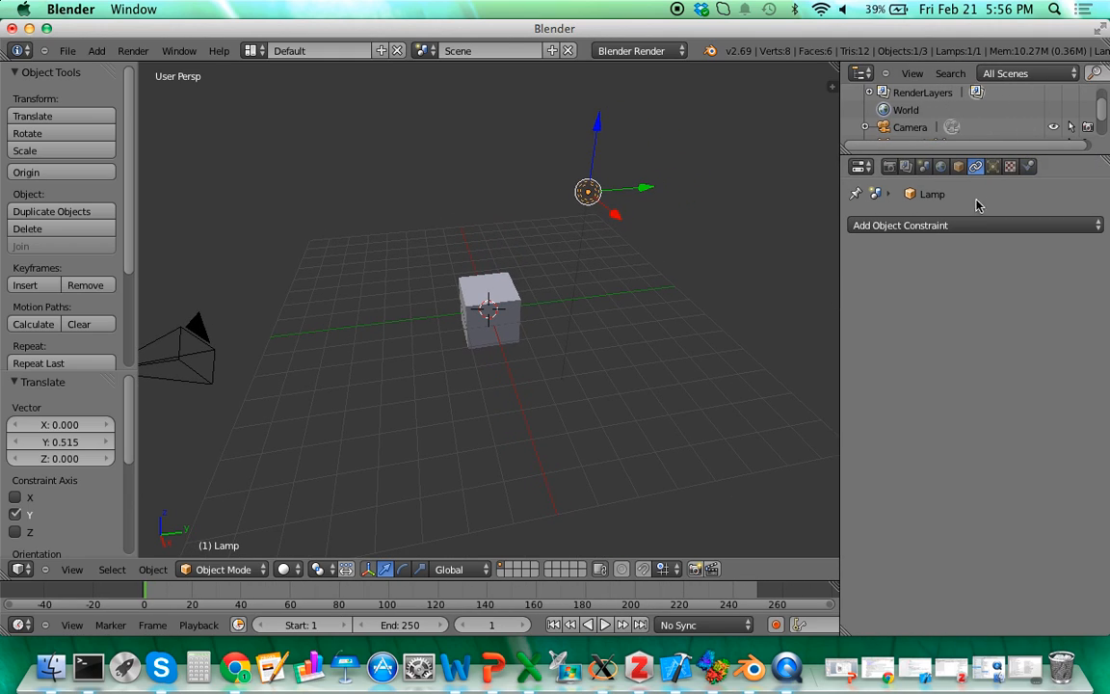
click(994, 167)
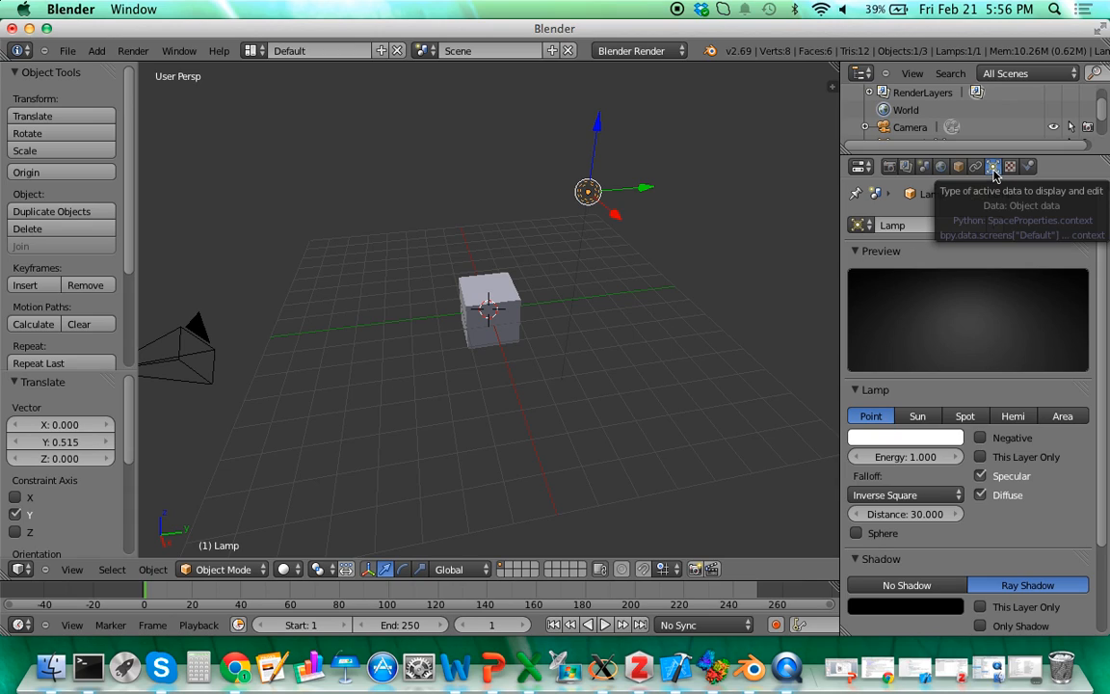
Change the lamp type to Sun and move it about 1.09 units along X and -0.22 along Y
click(917, 417)
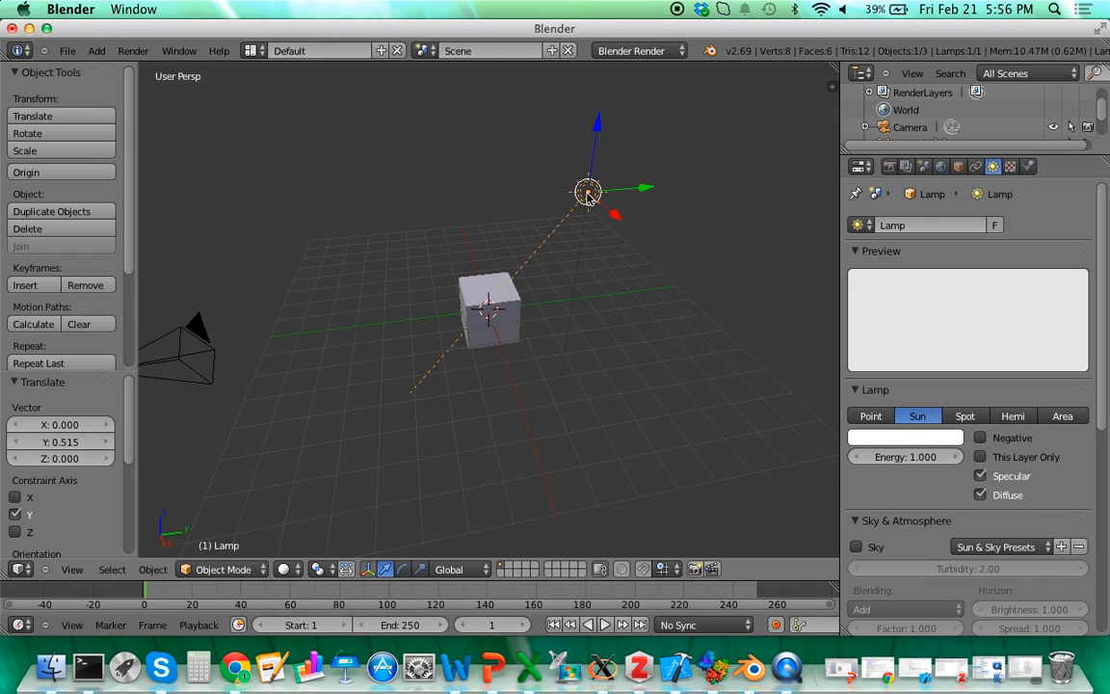
middle_drag(466, 183, 588, 173)
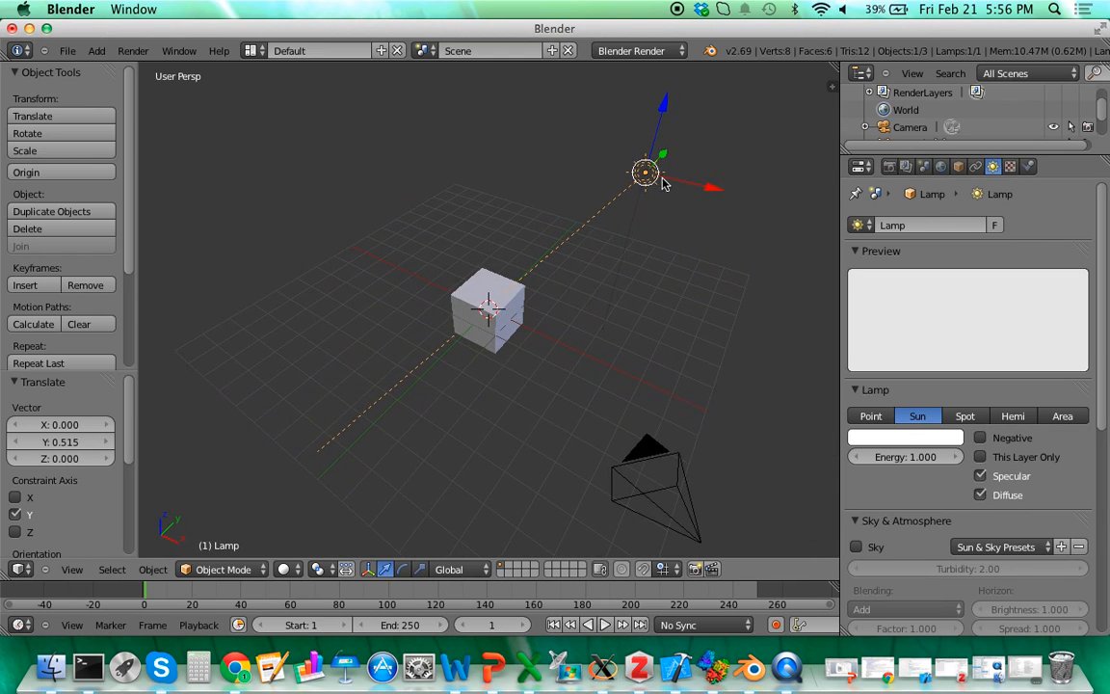
key(g)
key(x)
click(711, 183)
key(g)
key(y)
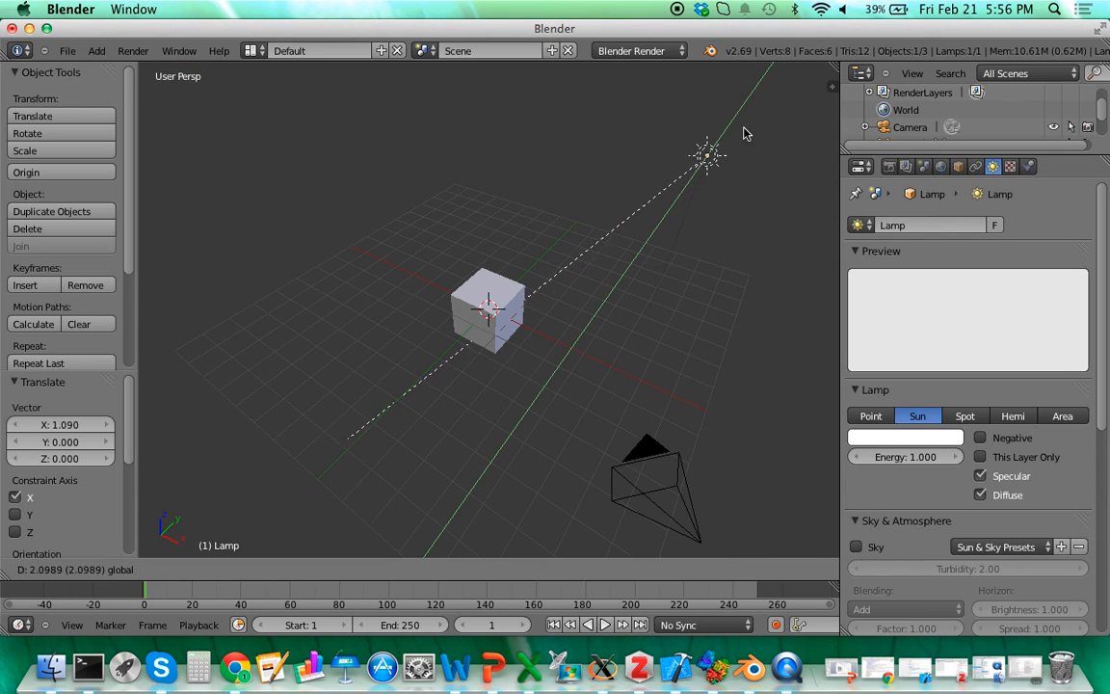
click(722, 159)
Rotate the sun lamp about 12.3° around the global Z axis
middle_drag(496, 364, 538, 424)
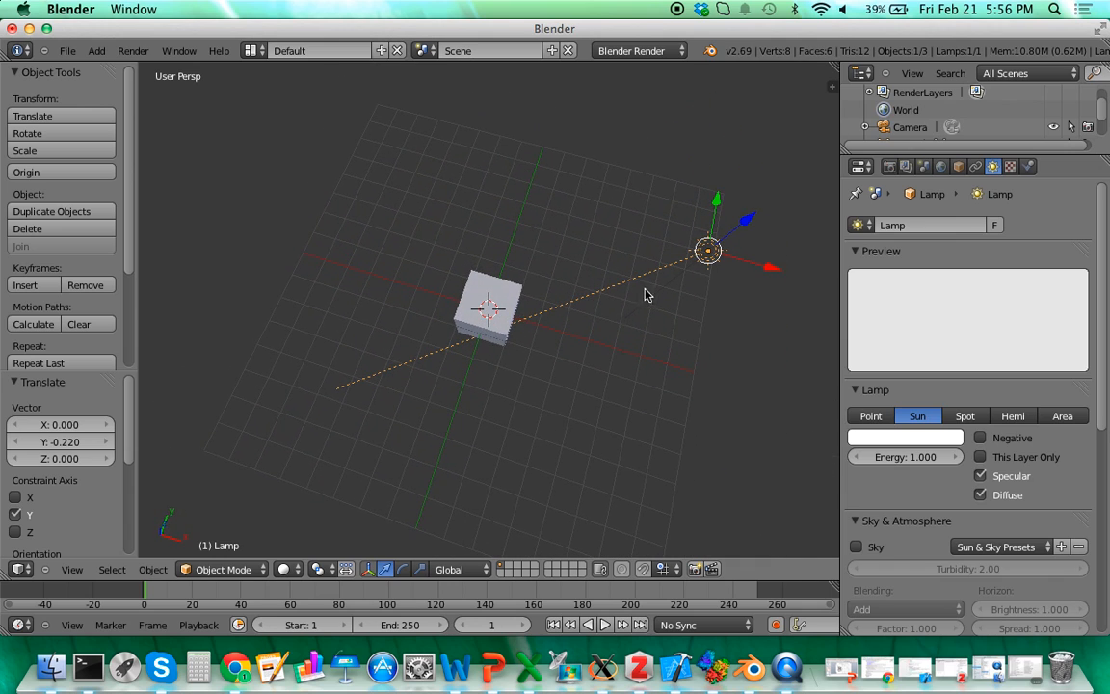
middle_drag(502, 403, 445, 336)
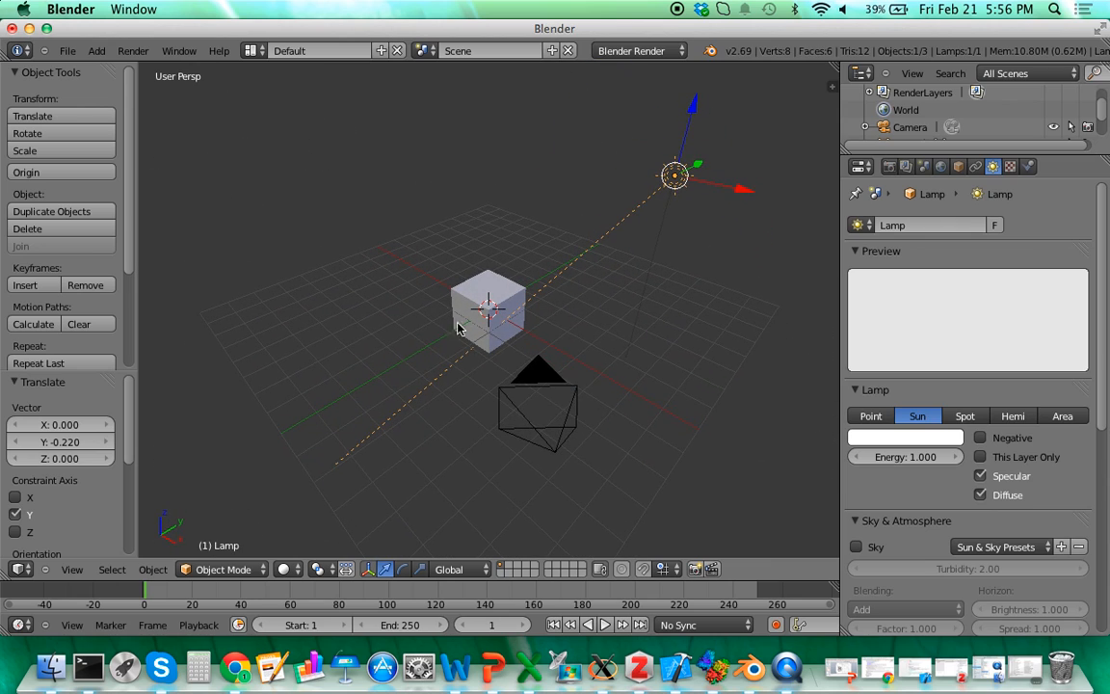
click(72, 133)
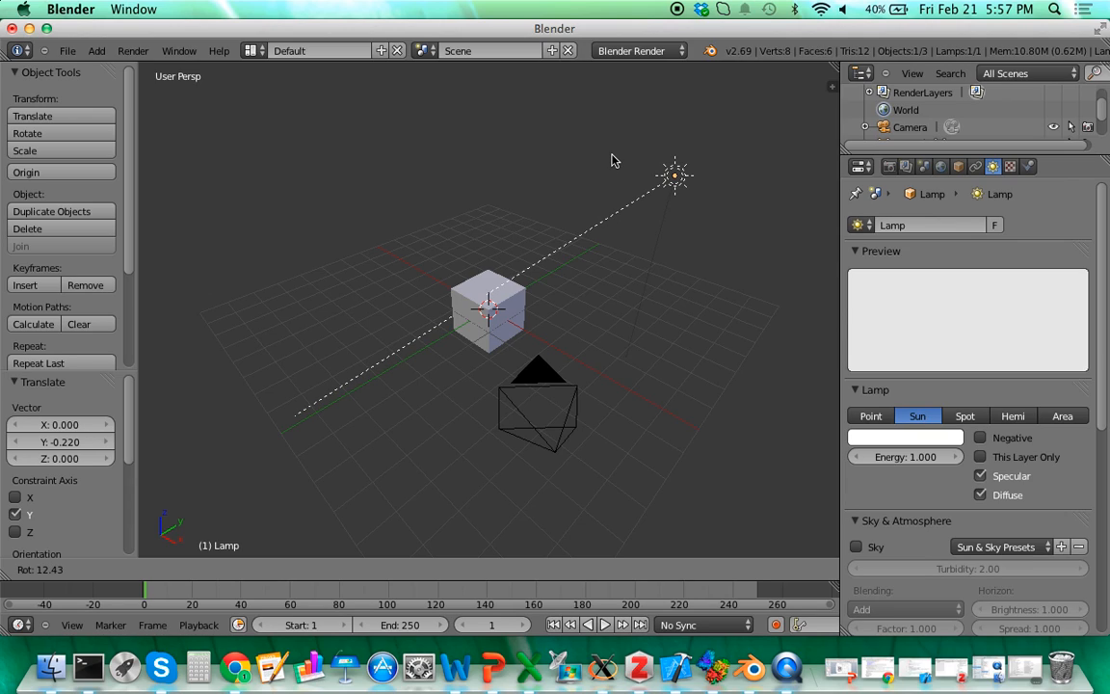
key(z)
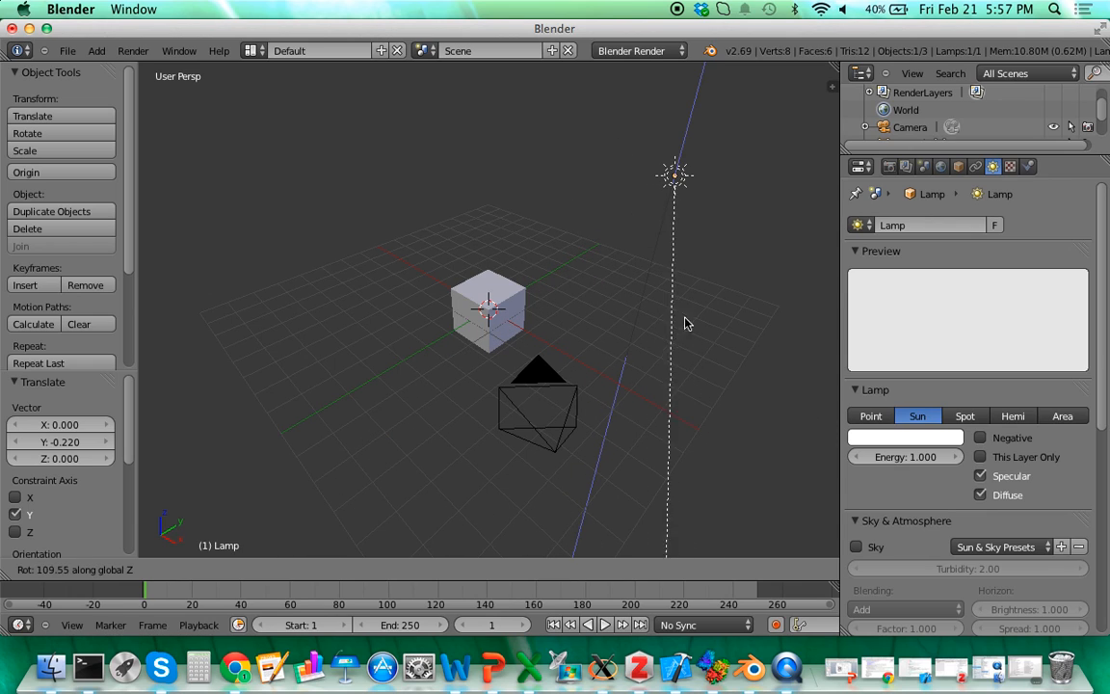
click(582, 189)
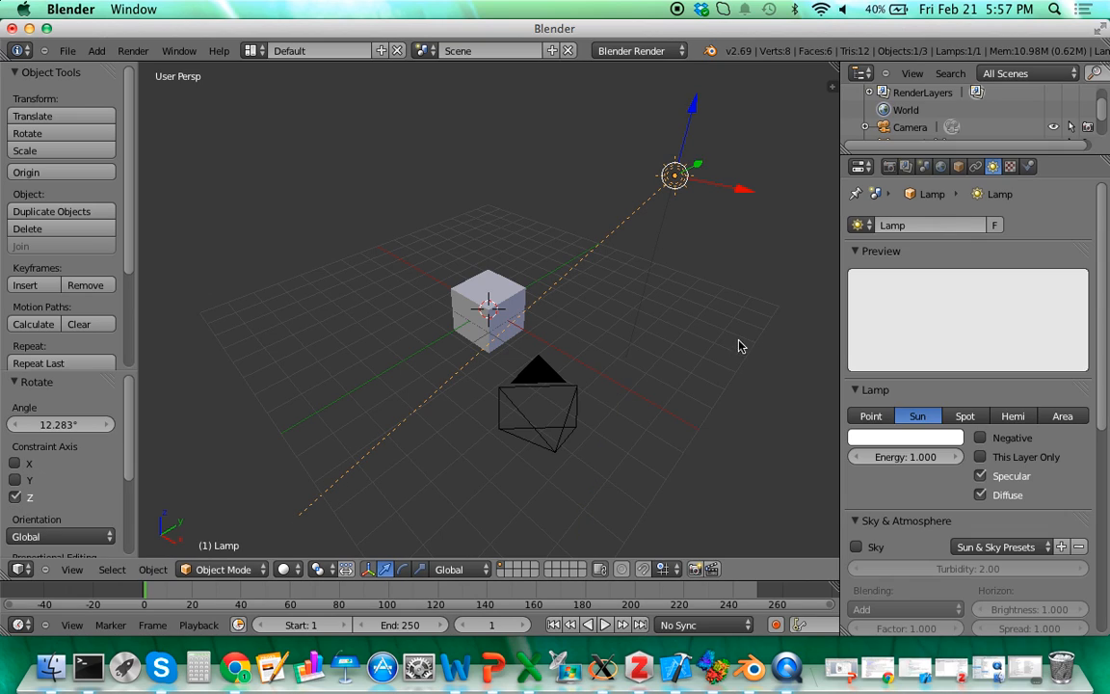
Select the cube and switch the viewport shading to Texture
right_click(472, 294)
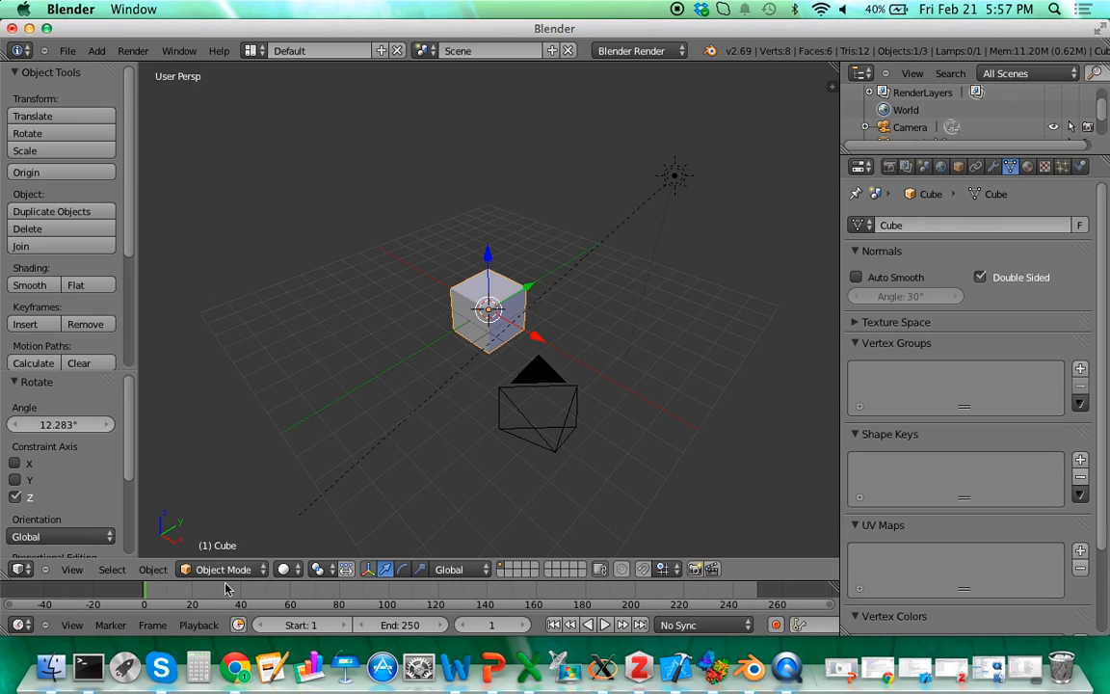
click(289, 570)
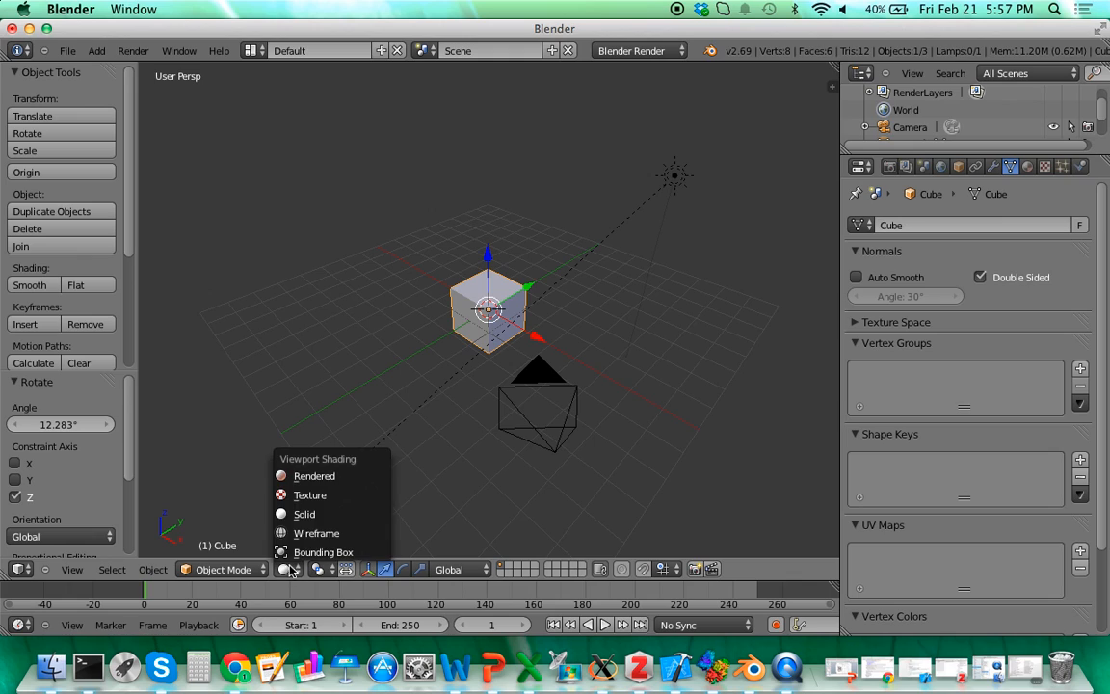
click(301, 496)
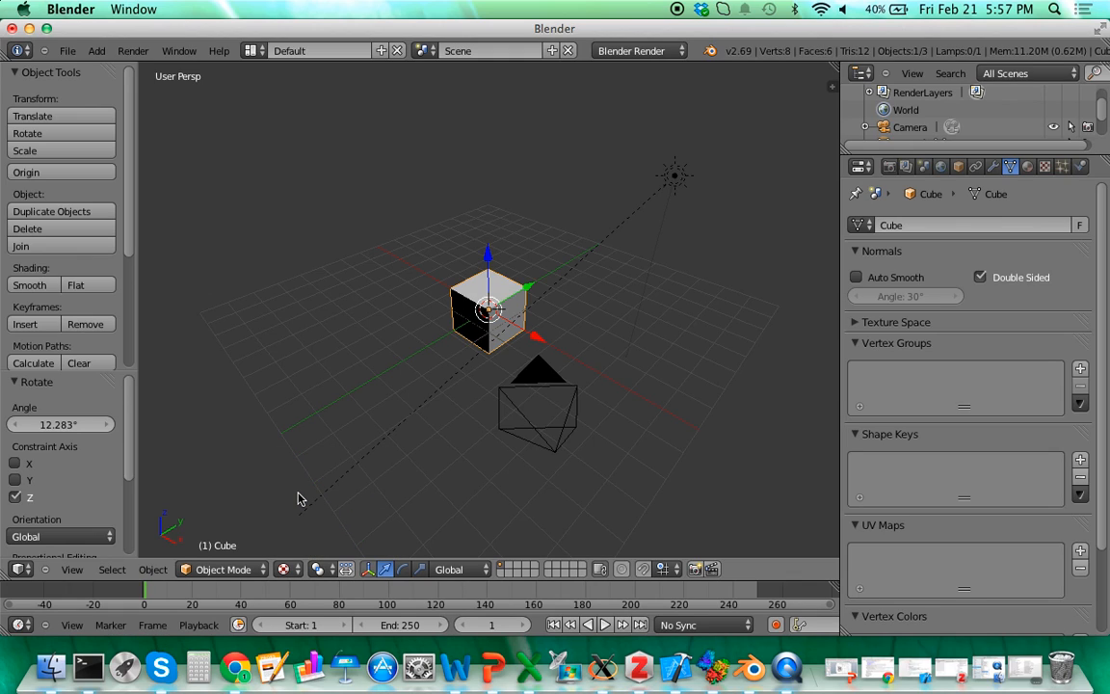
Select the sun lamp and rotate it about -37.9° around the global Z axis
right_click(674, 176)
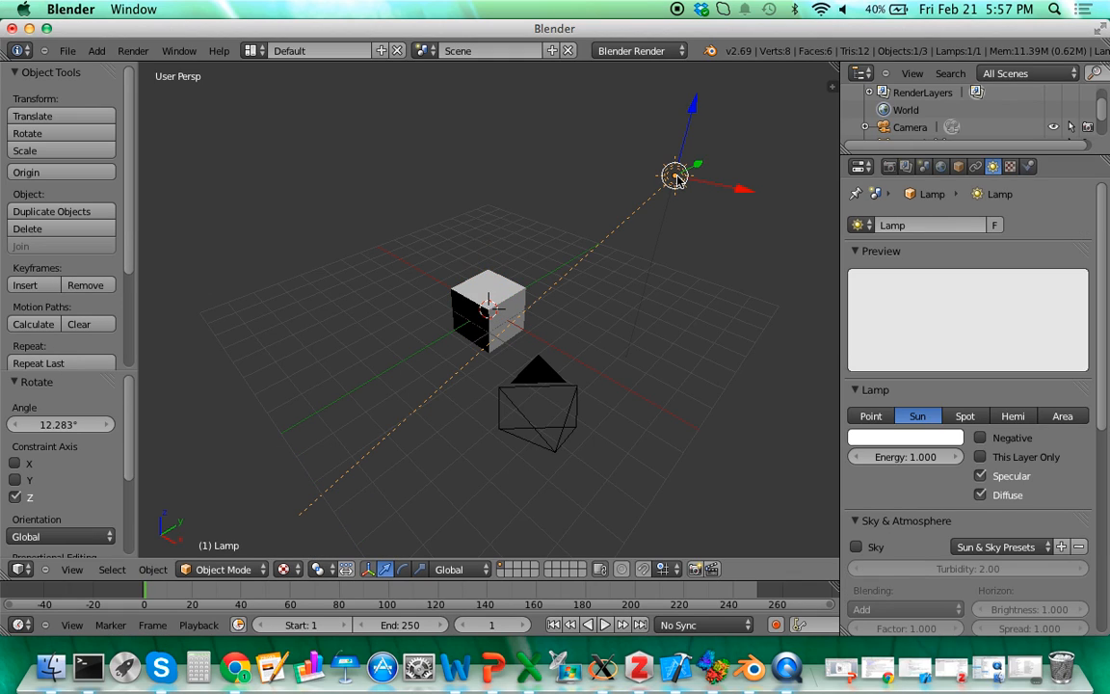
key(r)
key(z)
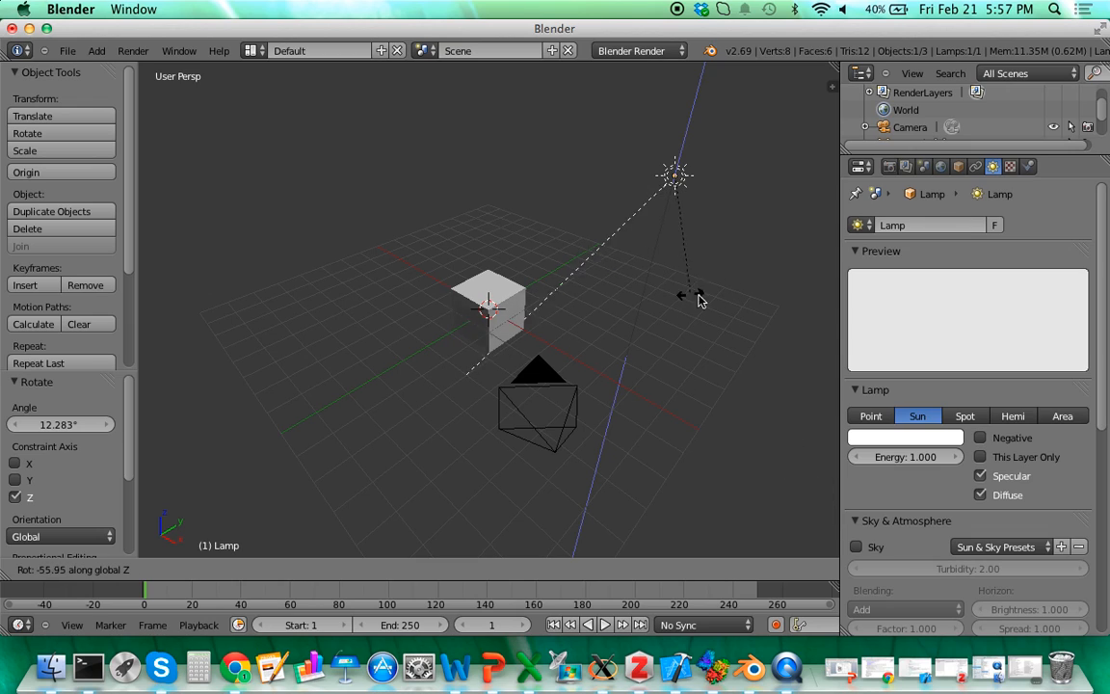
click(739, 315)
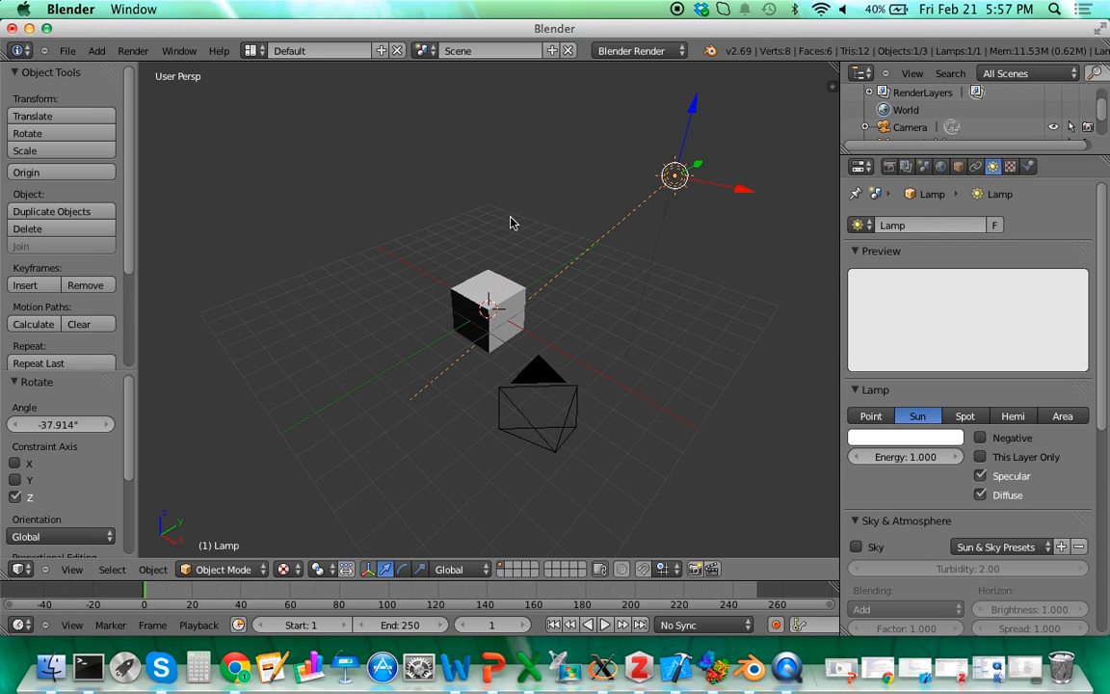
Delete the default cube from the scene
right_click(492, 287)
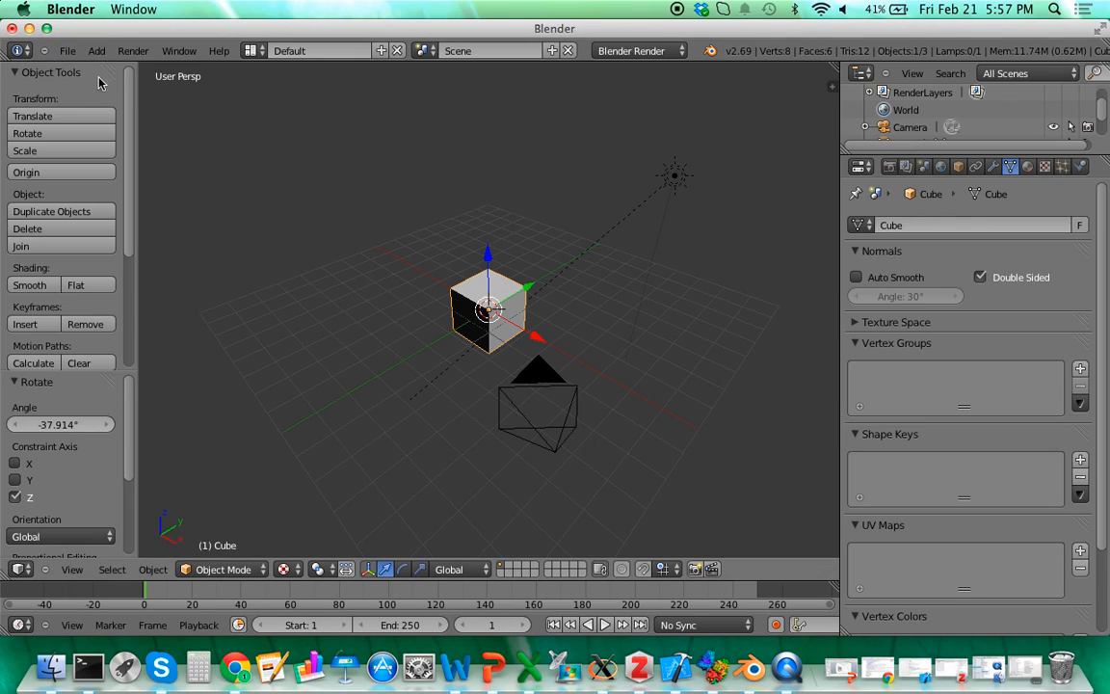
click(153, 568)
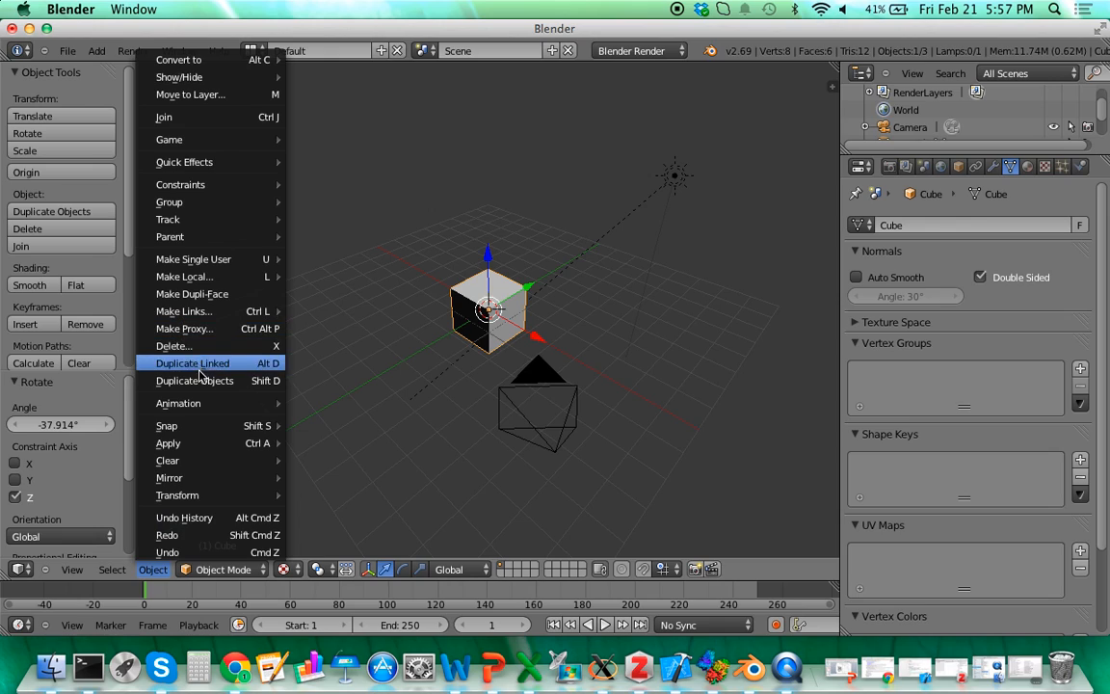
click(171, 346)
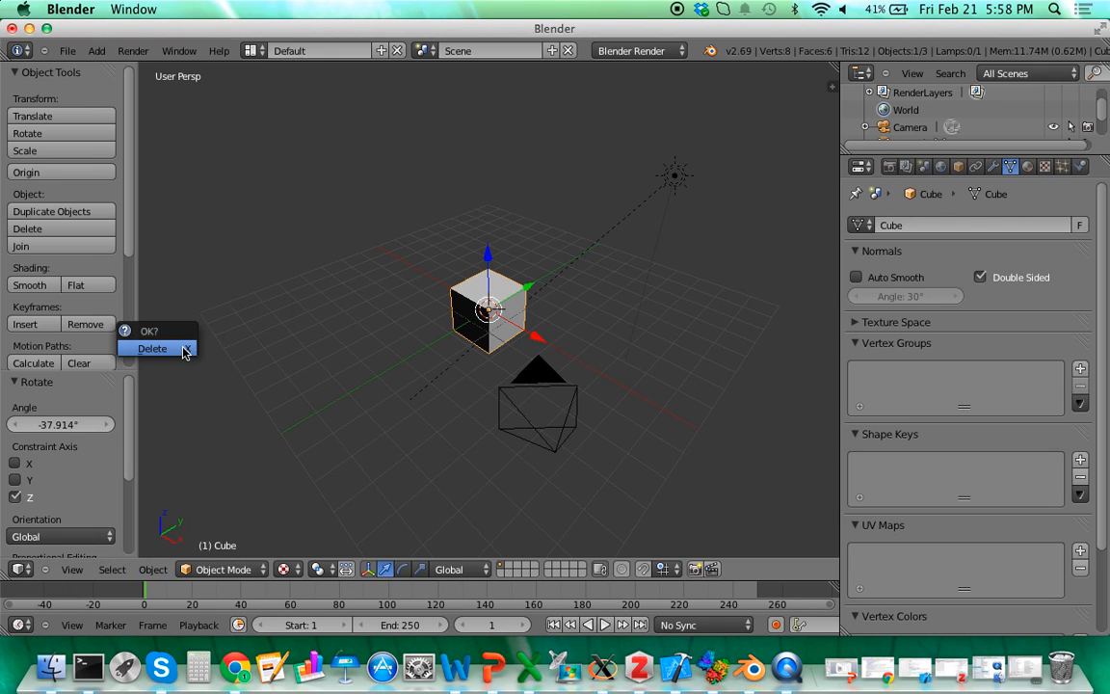
click(185, 350)
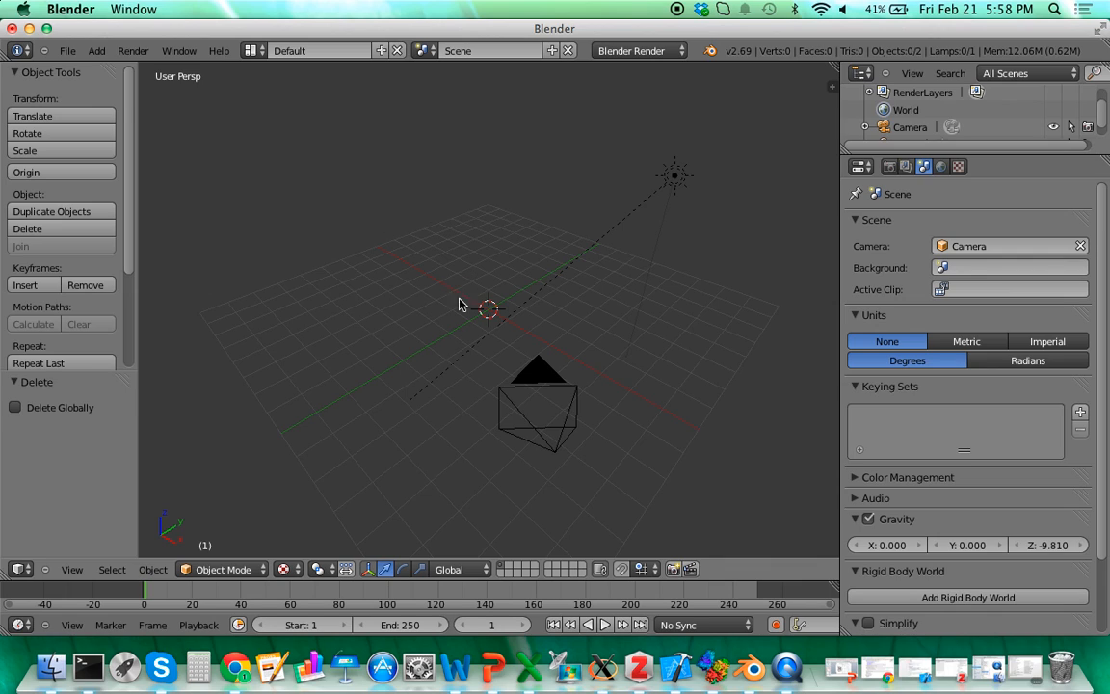
Start an OBJ import to open the file browser
click(68, 52)
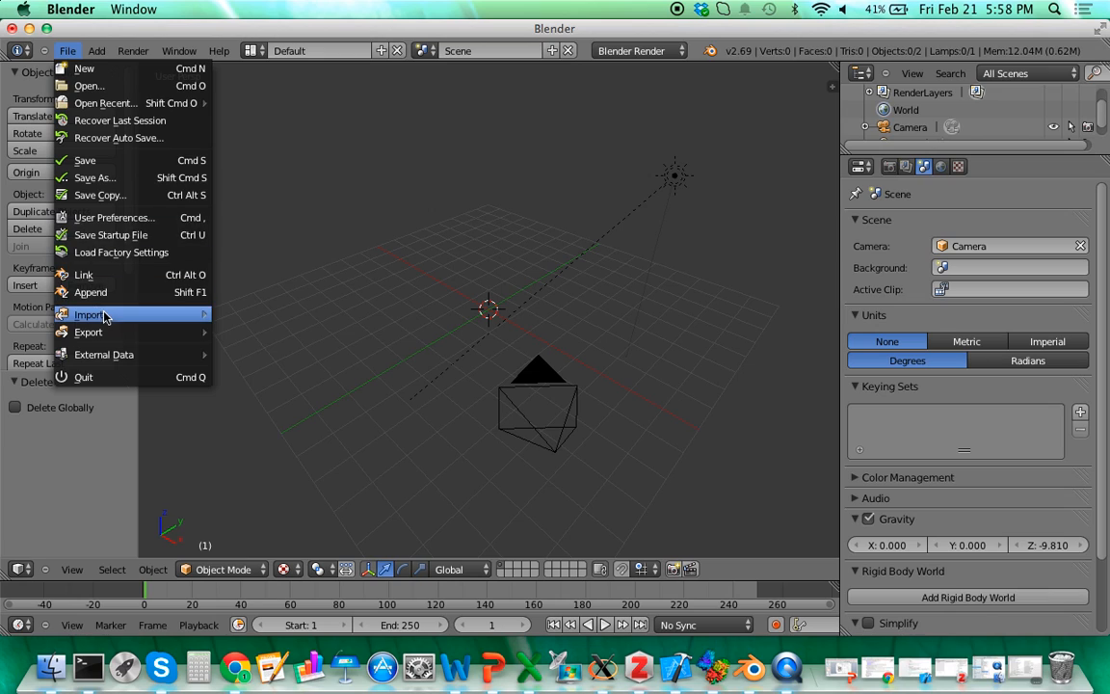
mouse_move(96, 315)
click(269, 437)
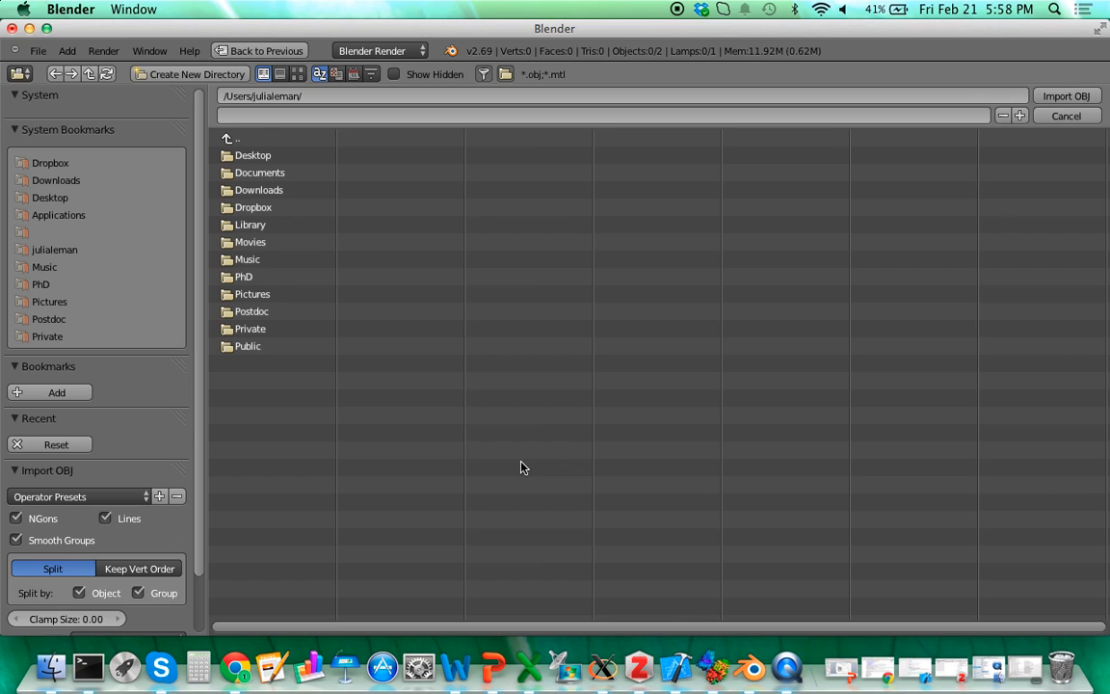
Switch to PyMOL, print its working directory with pwd, and return to Blender's import browser
key(super+Tab)
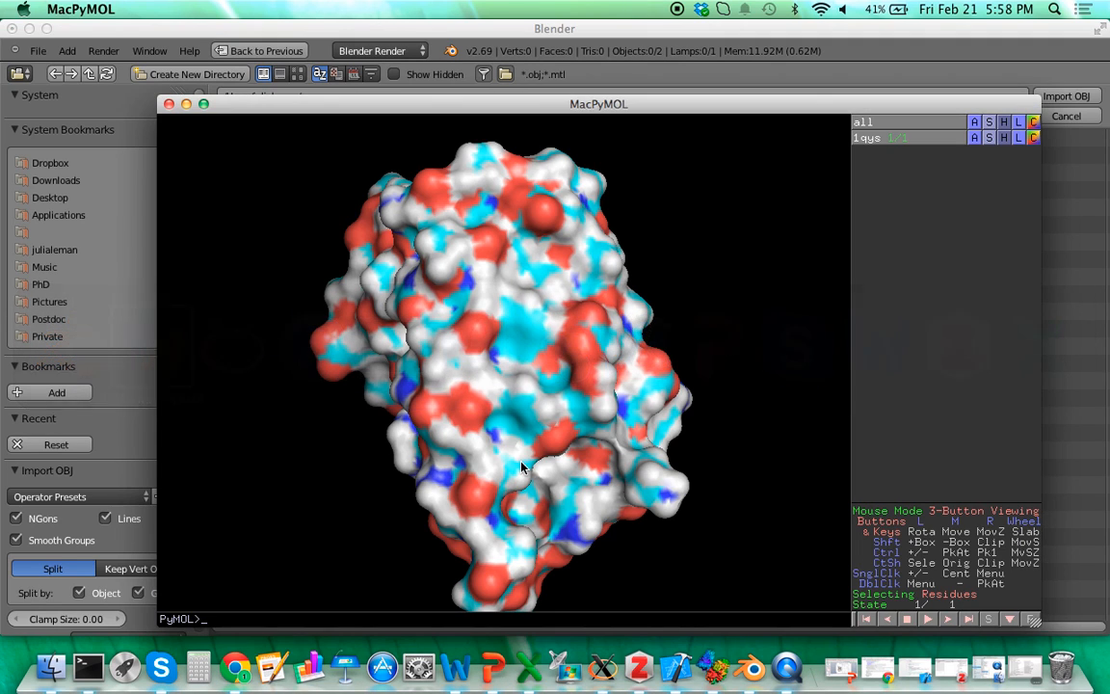
text(pwd)
key(Return)
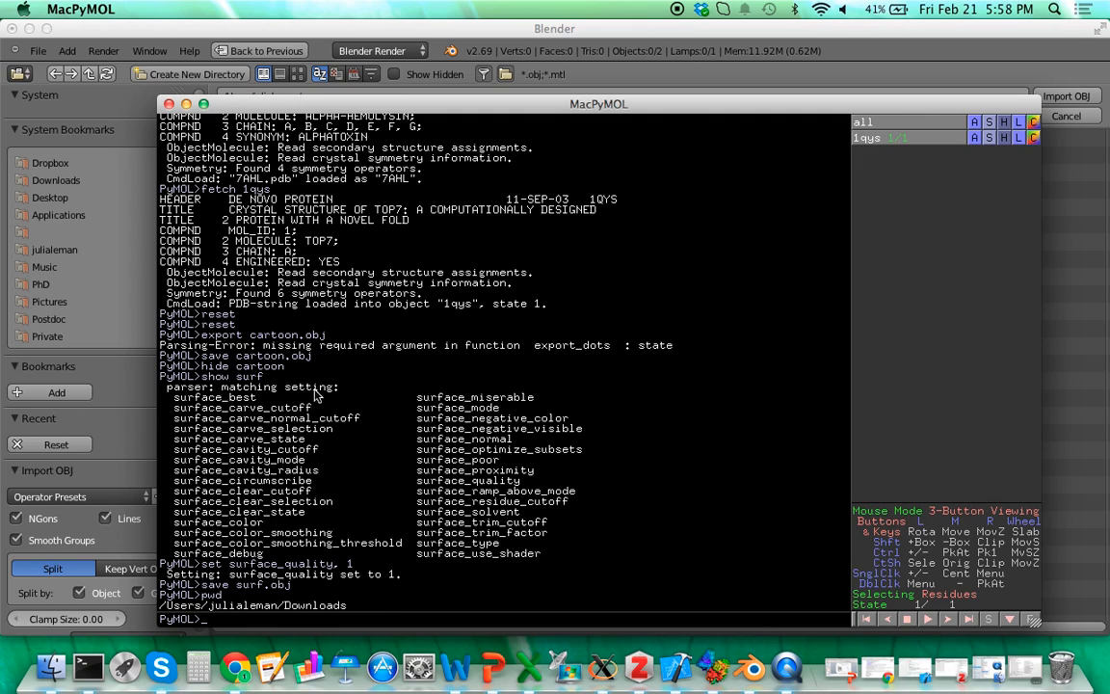
key(Escape)
key(super+Tab)
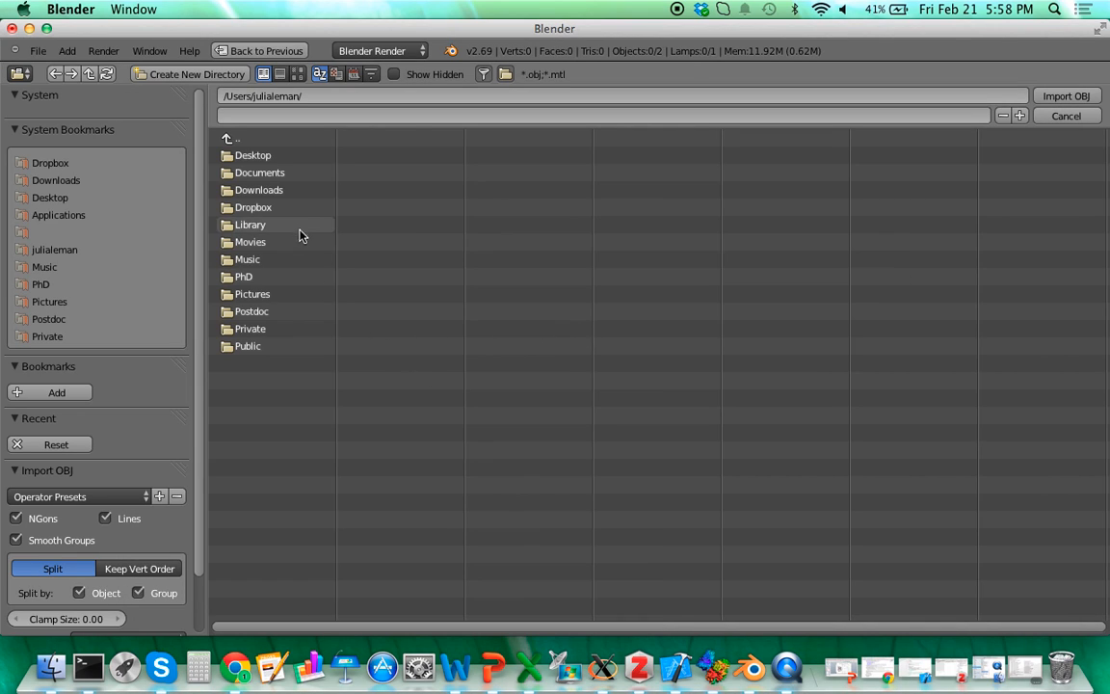
Import cartoon.obj from the Downloads folder and fit the whole protein in the viewport
click(279, 190)
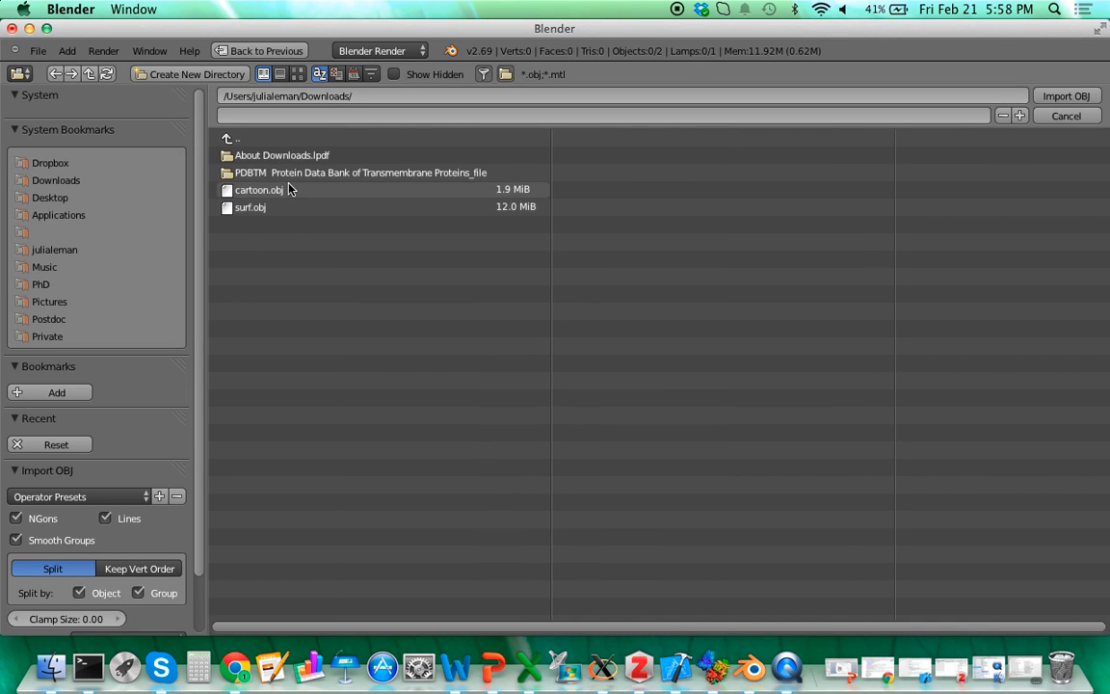
double_click(287, 193)
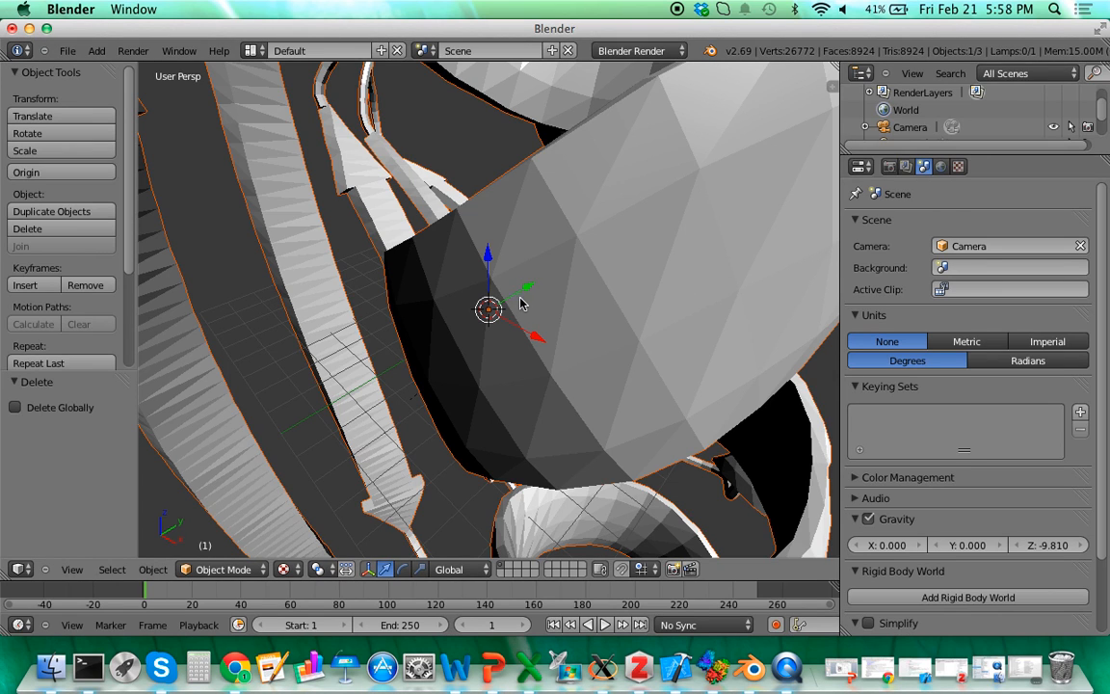
scroll(400, 325, up, 2)
scroll(400, 324, down, 10)
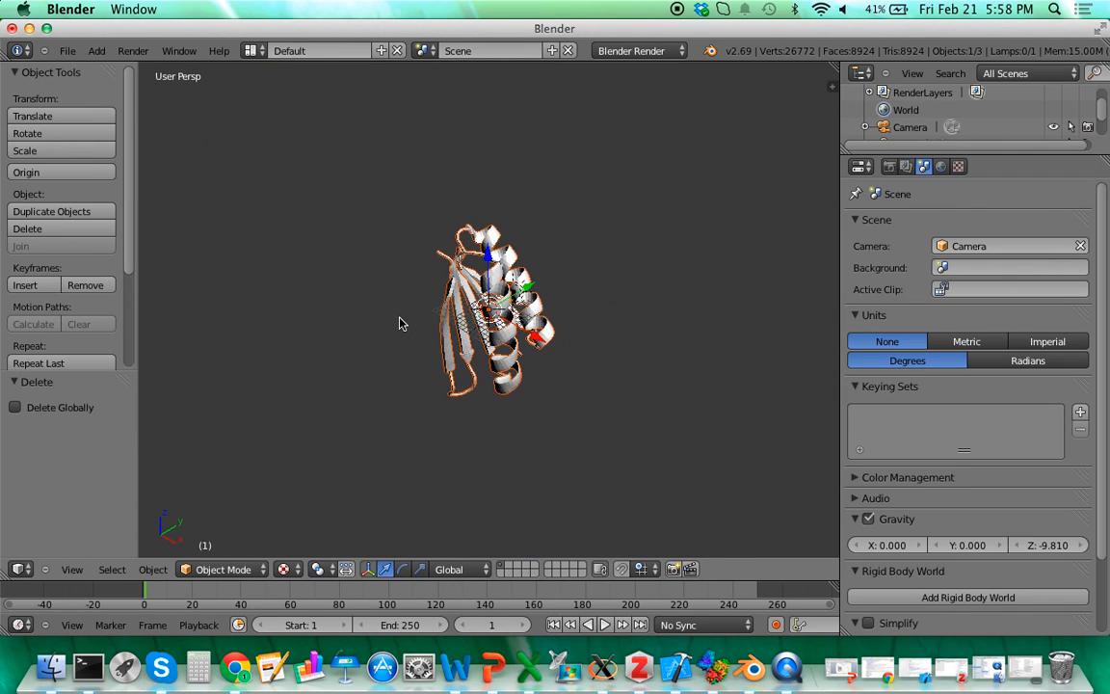
scroll(399, 322, up, 5)
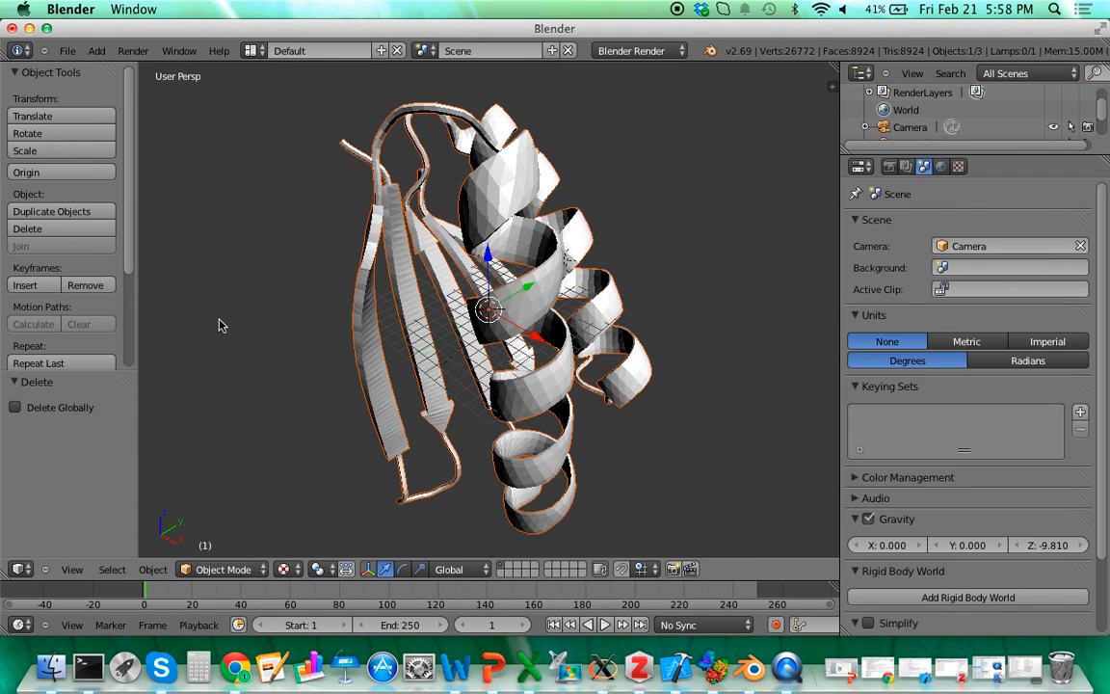
key(g)
click(265, 326)
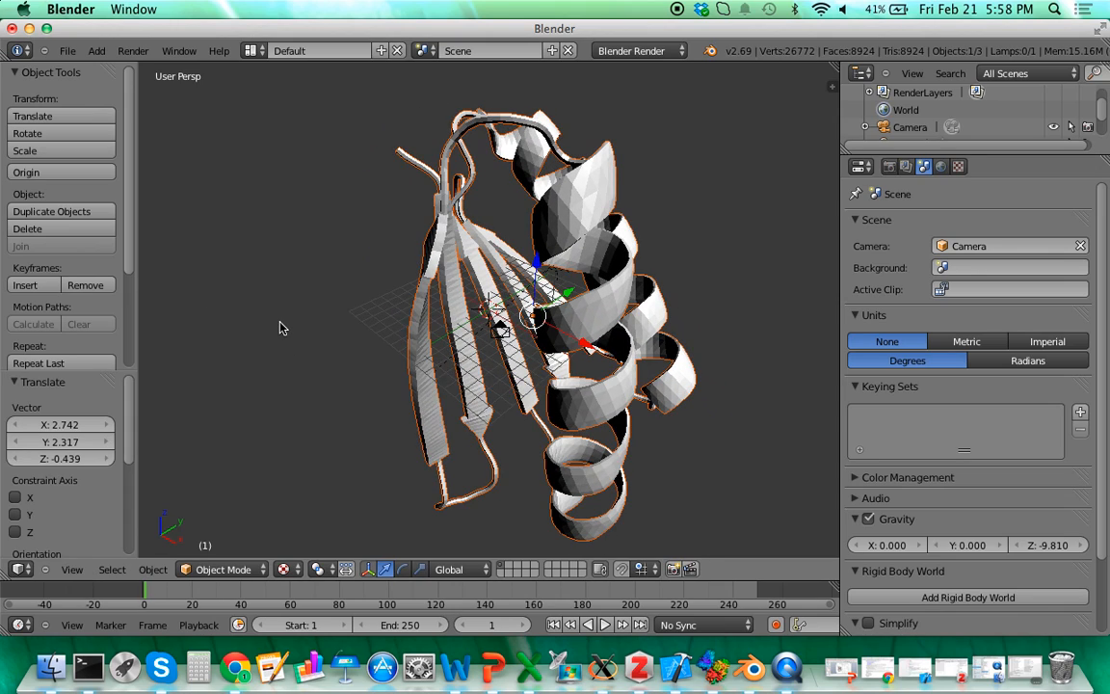
key(ctrl+z)
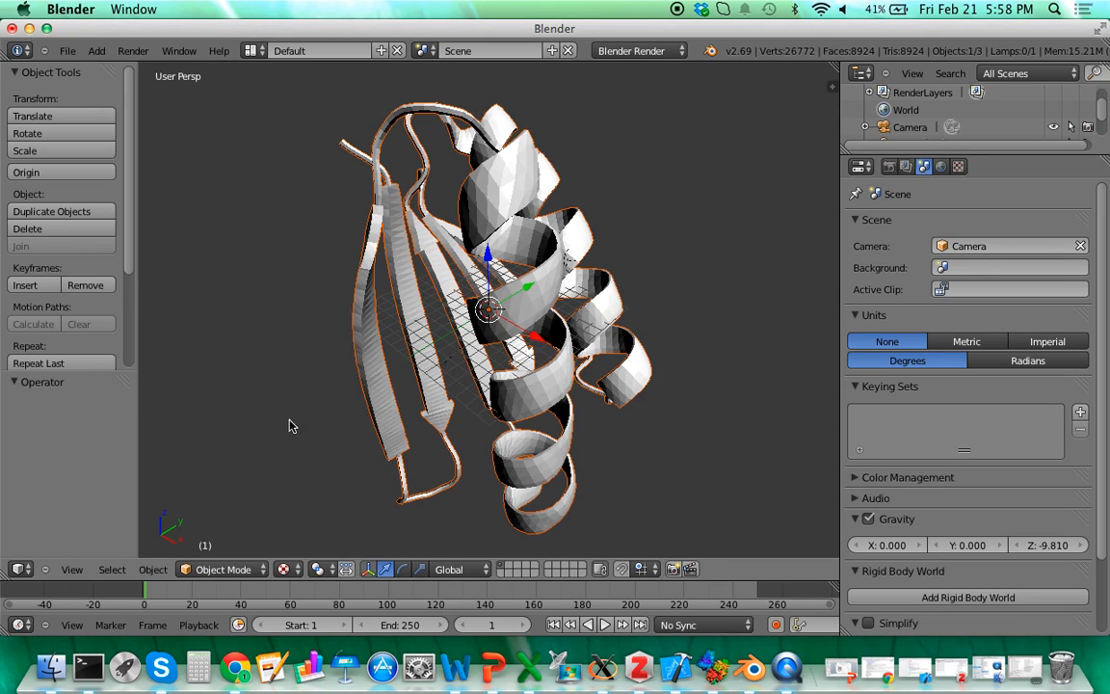
scroll(255, 381, down, 1)
middle_drag(251, 385, 263, 364)
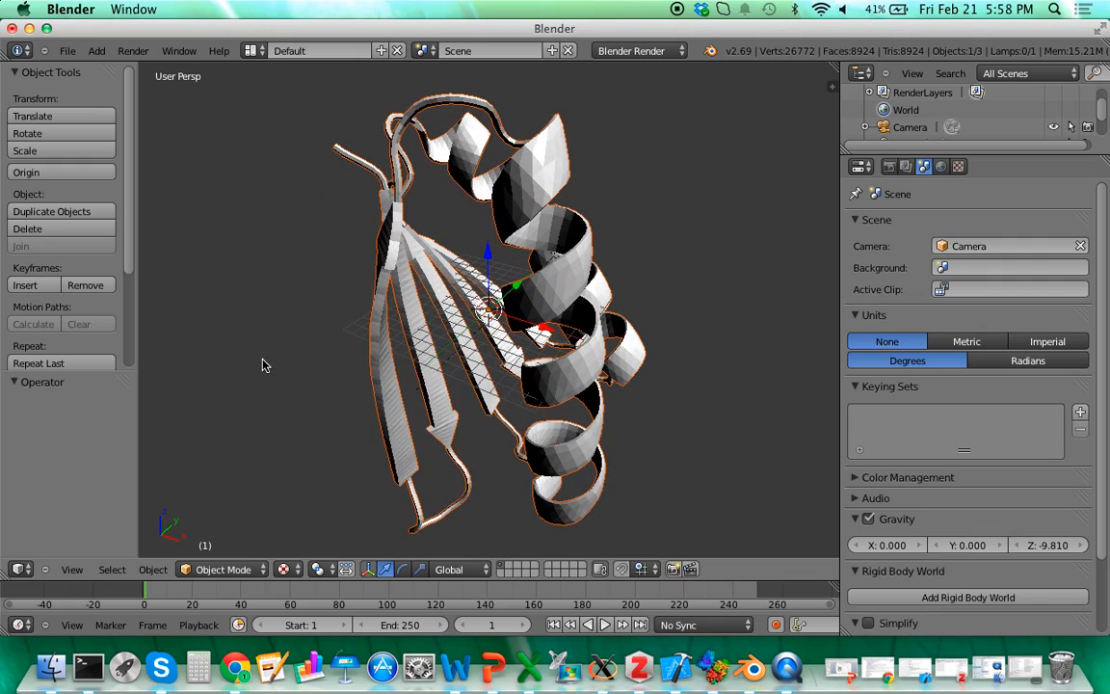
scroll(256, 361, up, 4)
scroll(255, 361, down, 4)
middle_drag(238, 255, 208, 256)
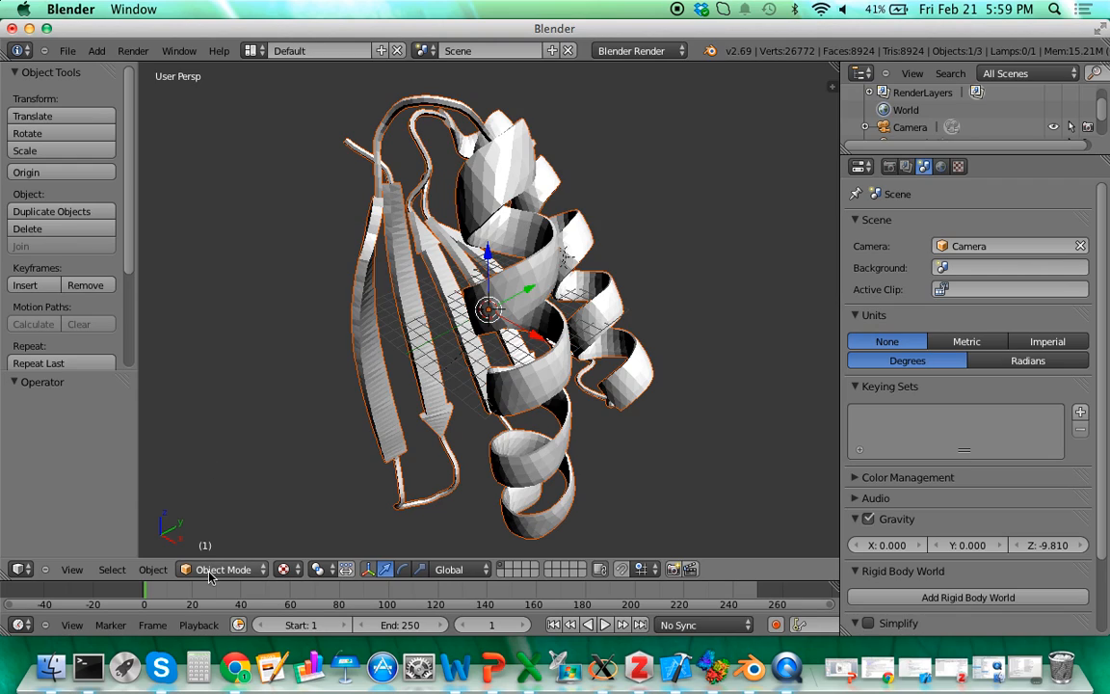
Remove the duplicate vertices from the whole cartoon mesh in Edit Mode and return to Object Mode
click(237, 568)
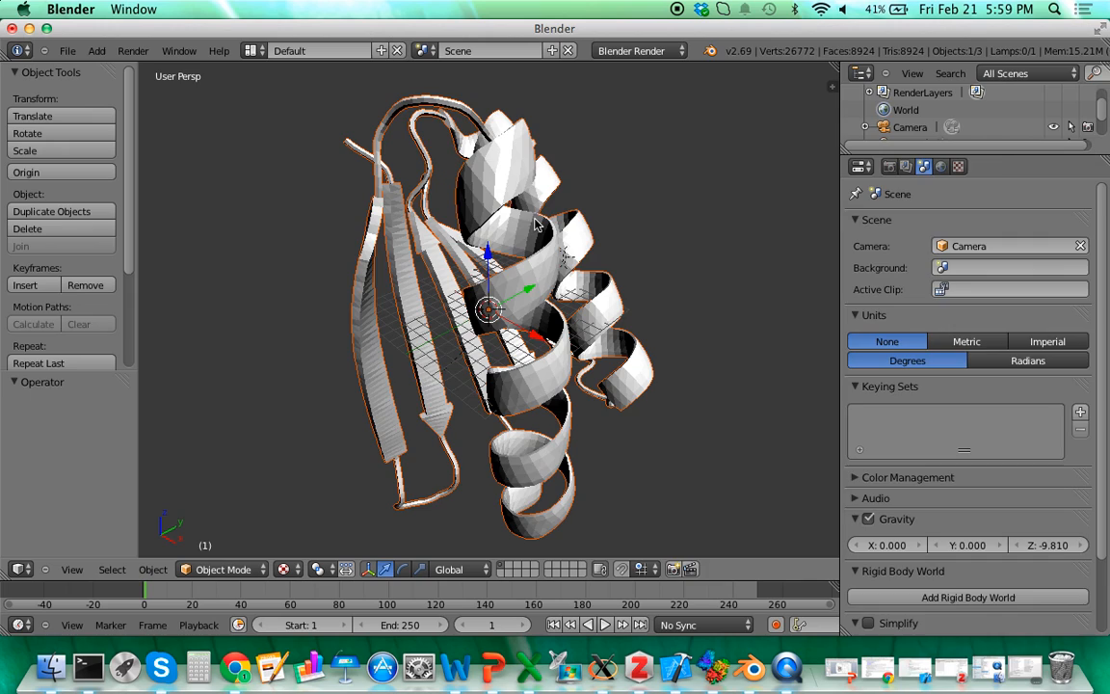
right_click(482, 200)
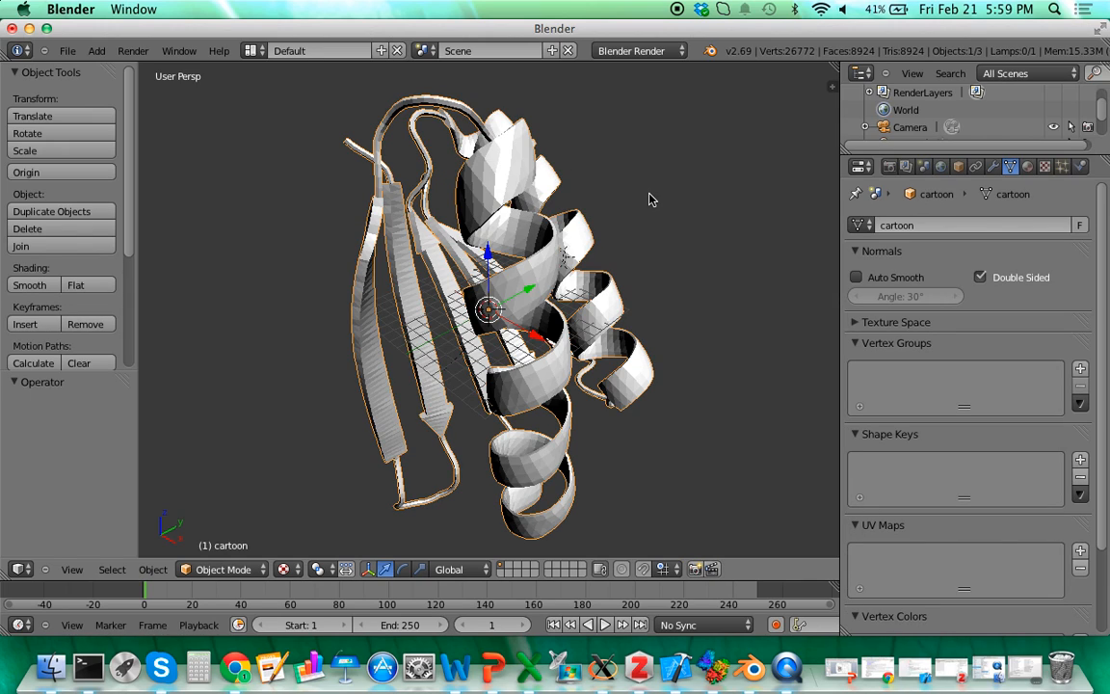
key(Tab)
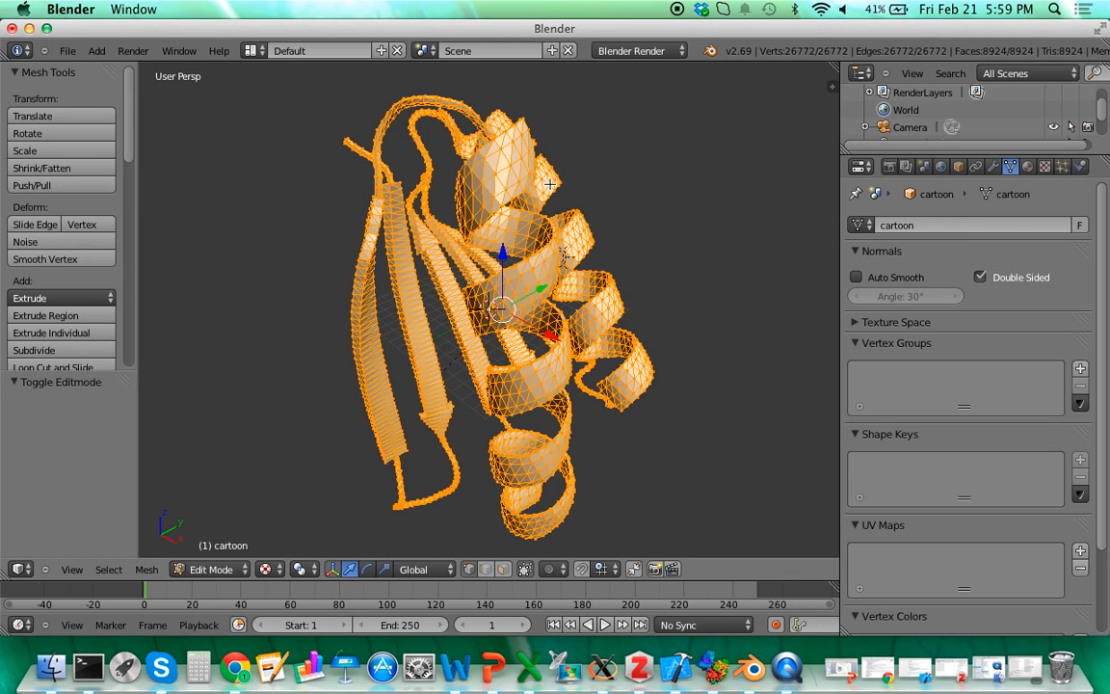
key(w)
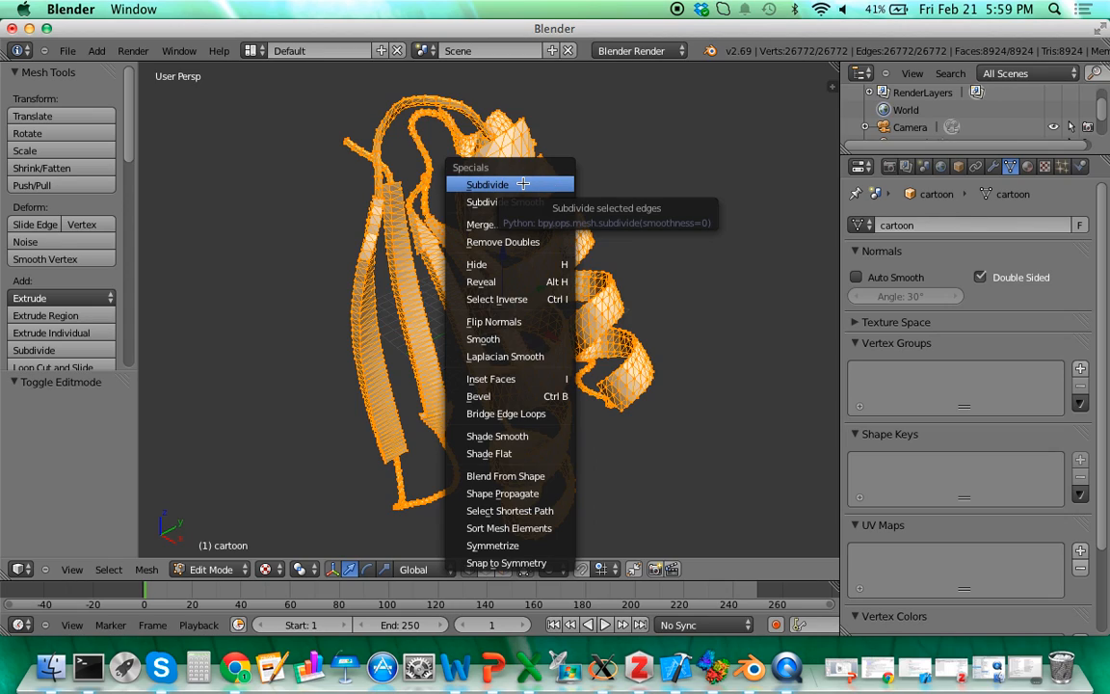
click(497, 246)
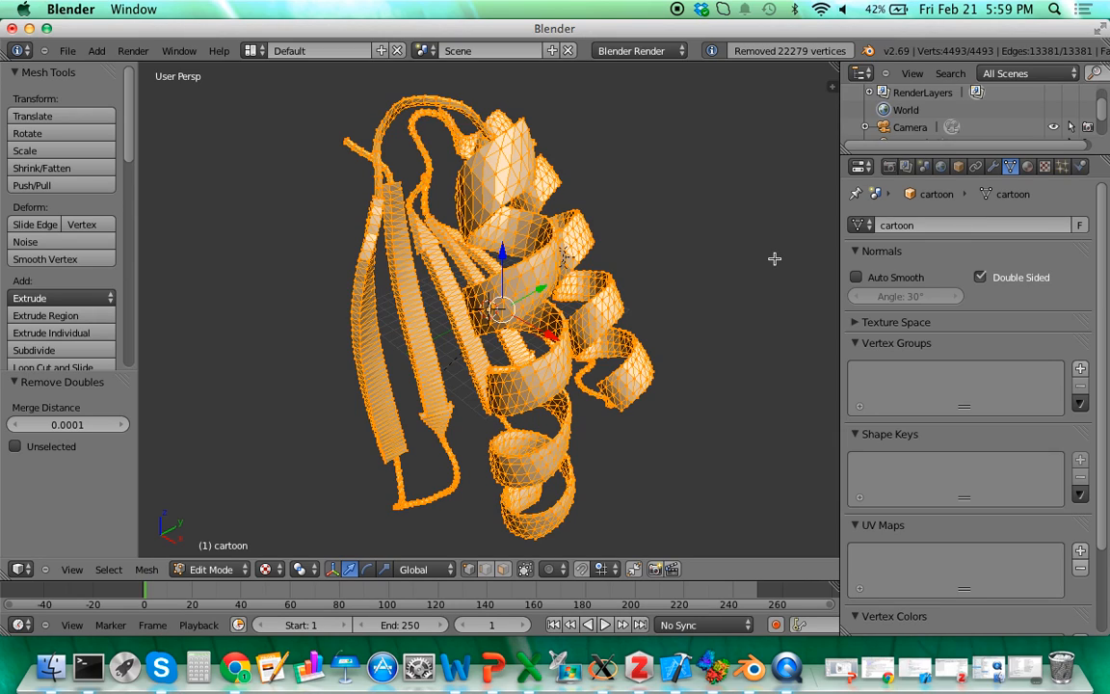
key(Tab)
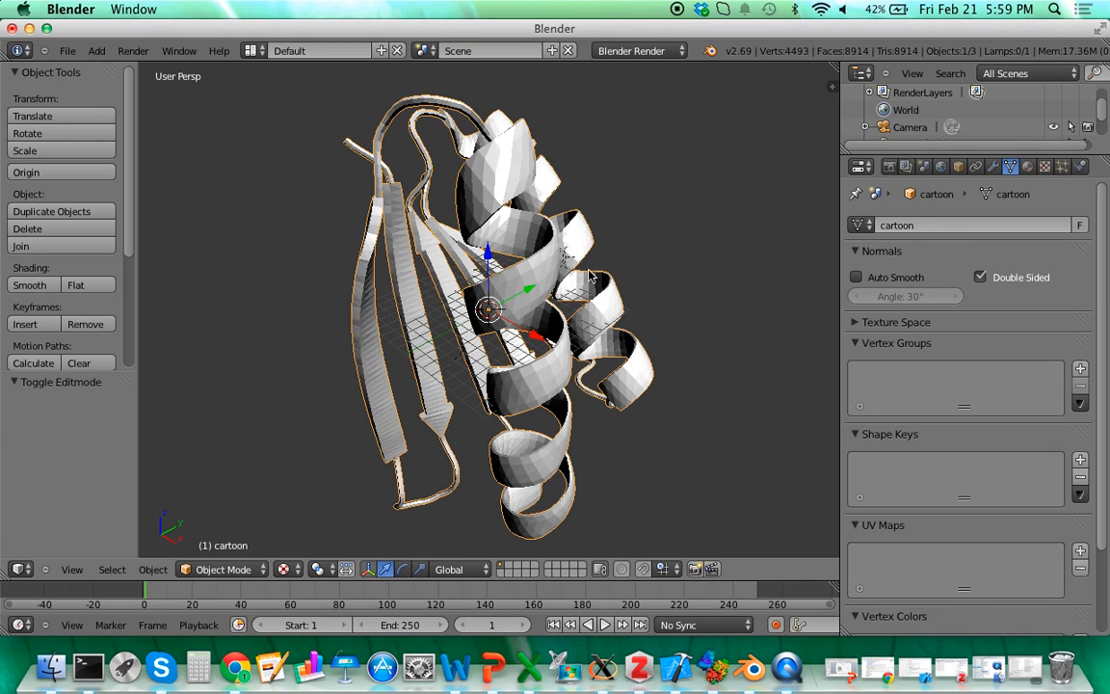
Apply smooth shading to the cartoon object and inspect it from other angles
click(31, 285)
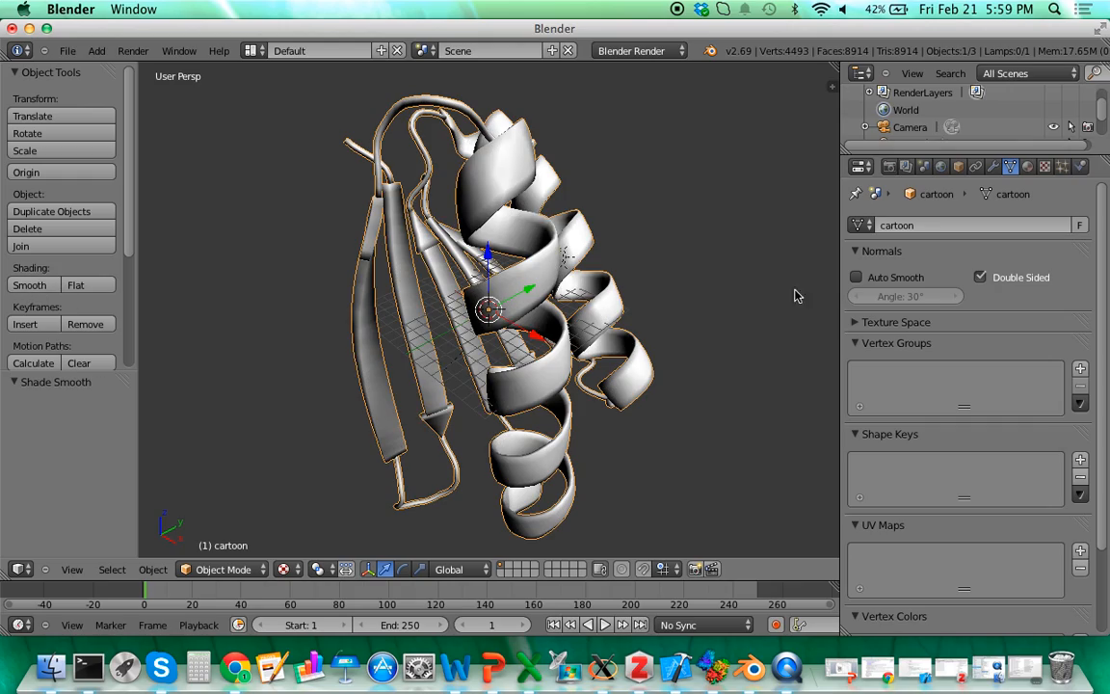
mouse_move(713, 240)
middle_down()
mouse_move(598, 280)
mouse_move(516, 281)
mouse_move(608, 193)
mouse_move(624, 218)
mouse_move(708, 240)
mouse_move(427, 267)
mouse_move(695, 244)
middle_up()
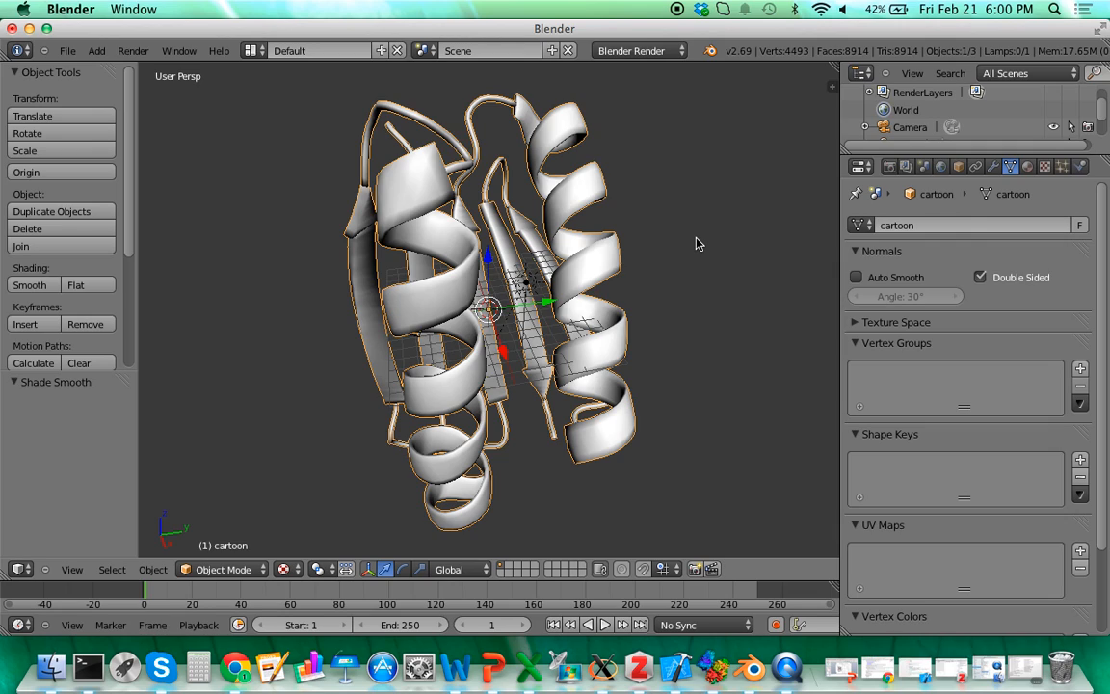
middle_drag(632, 179, 625, 237)
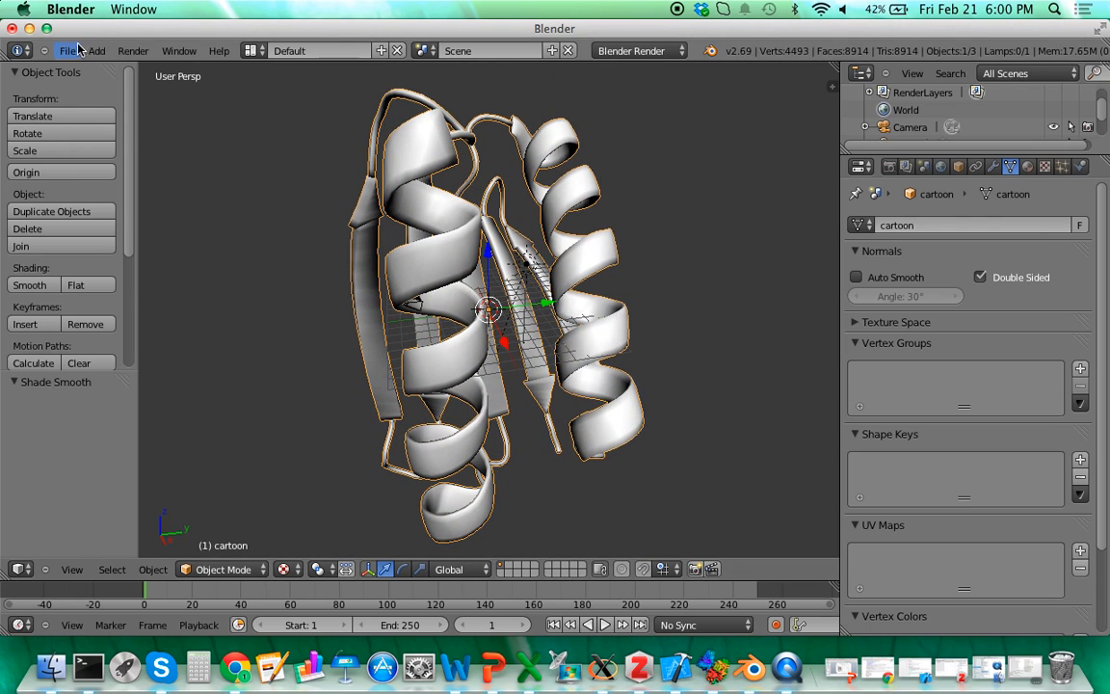
Import surf.obj from the Downloads folder as a Wavefront OBJ
click(77, 49)
mouse_move(102, 316)
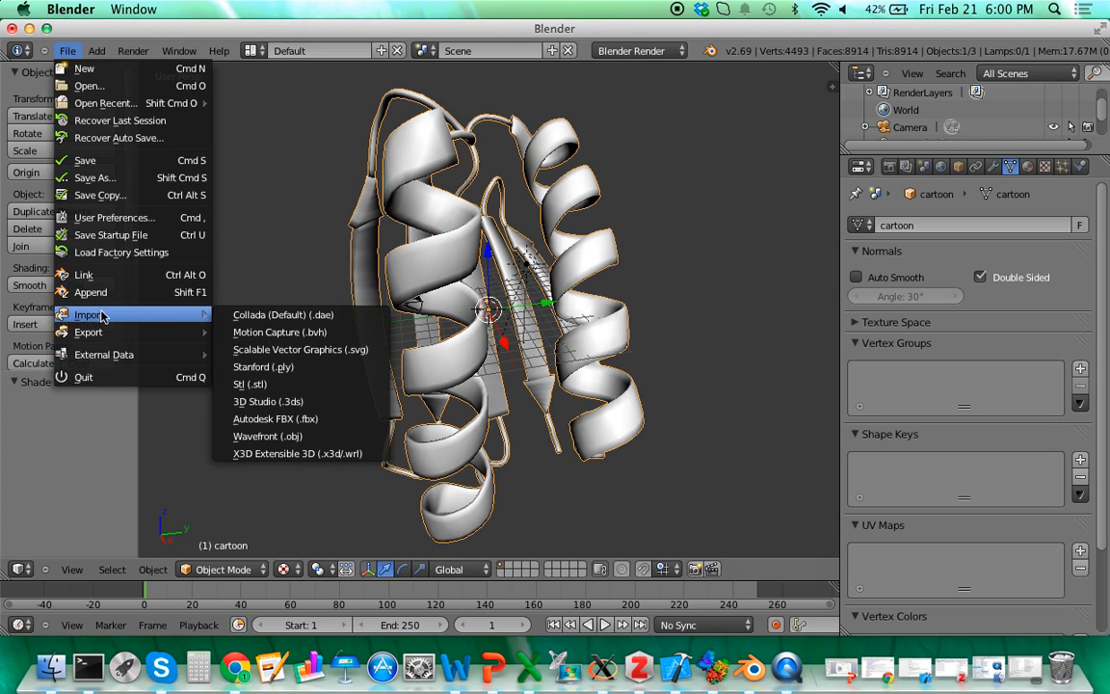
click(268, 435)
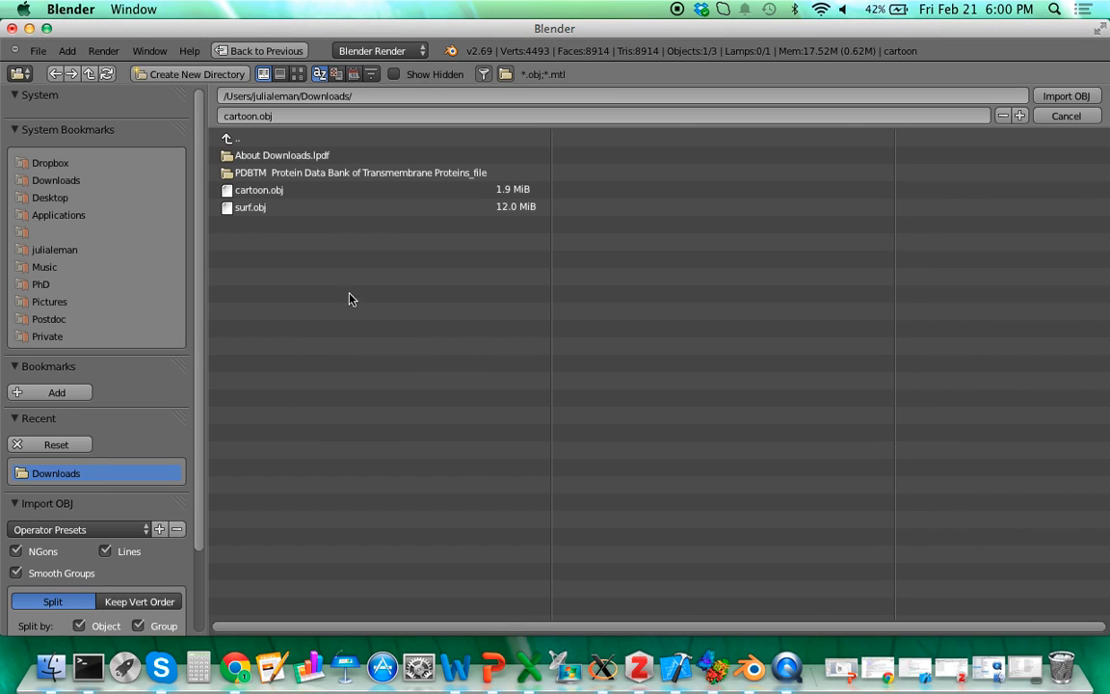
click(252, 207)
double_click(267, 214)
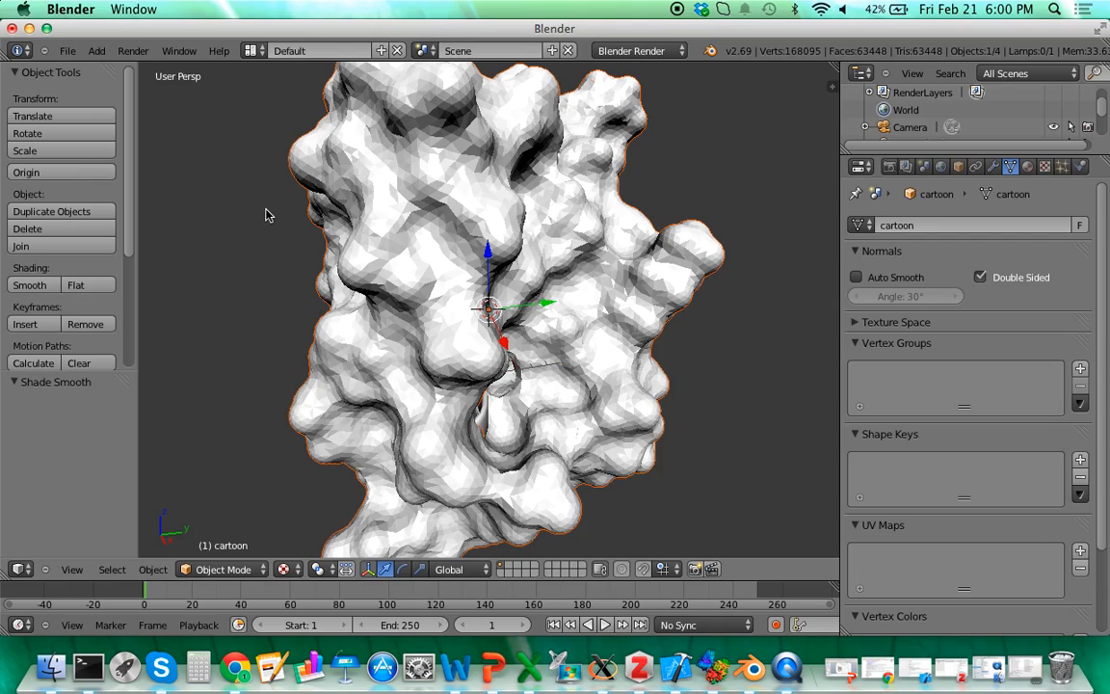
middle_drag(298, 268, 271, 242)
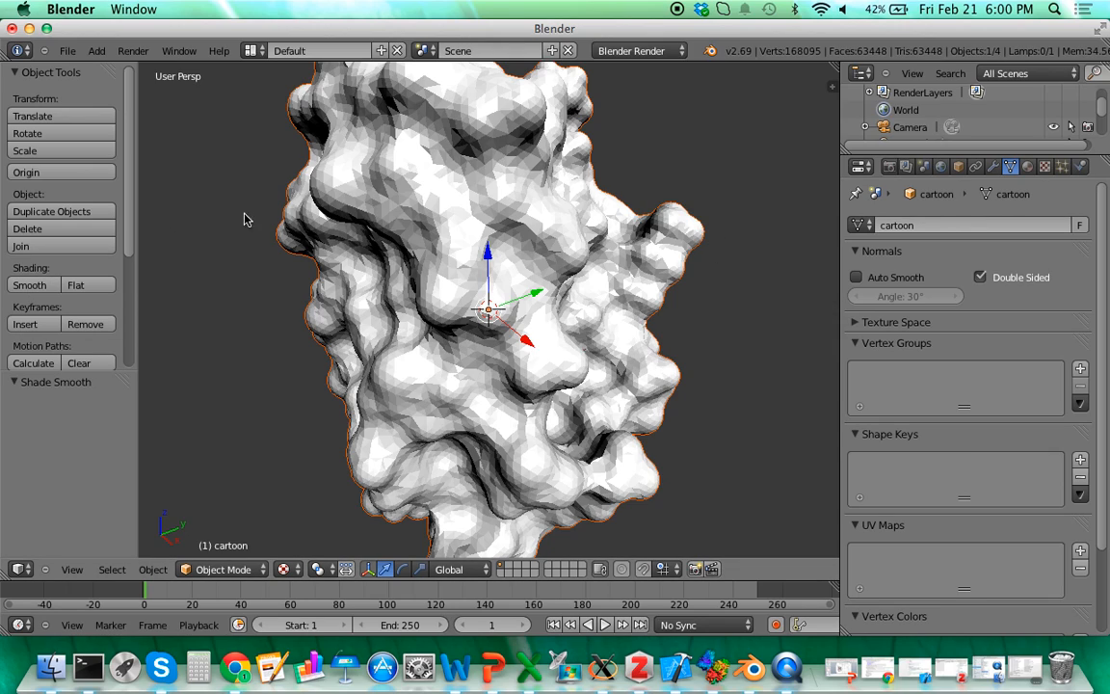
Remove the duplicate vertices from the surf mesh in Edit Mode, return to Object Mode and shade the surface smooth
right_click(351, 155)
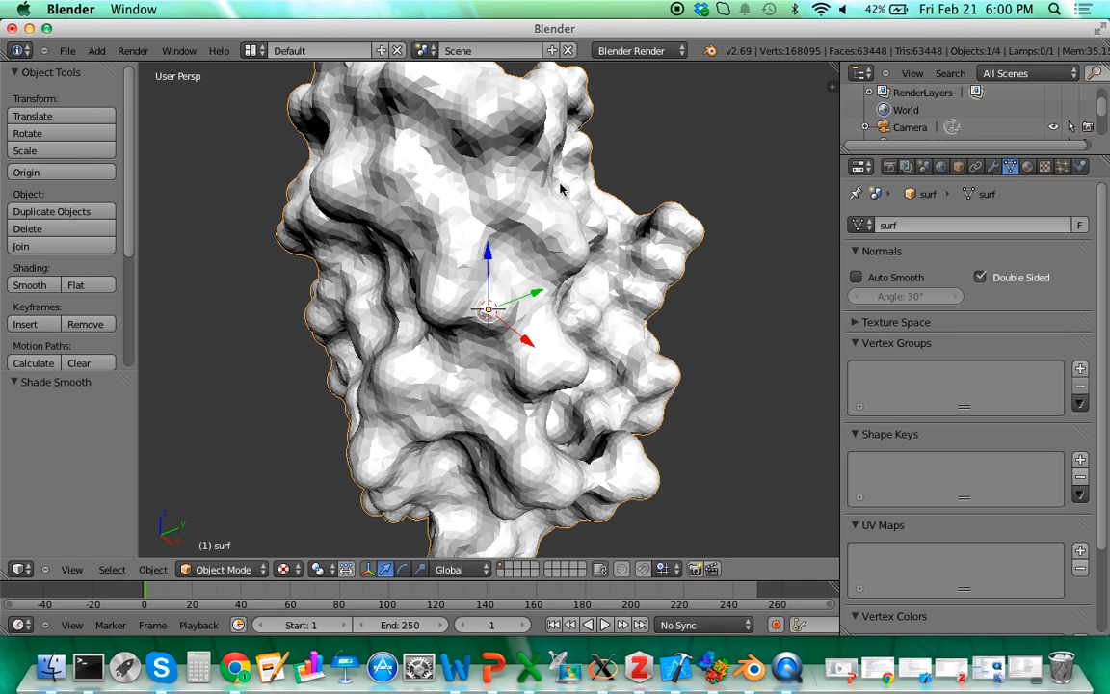
key(Tab)
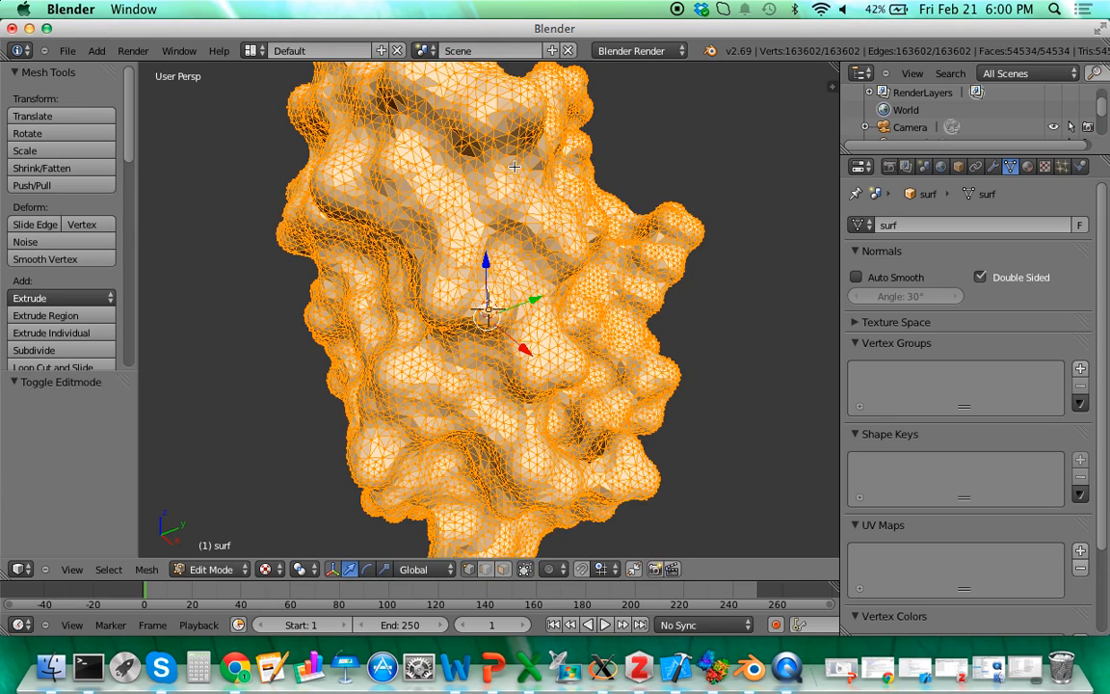
key(w)
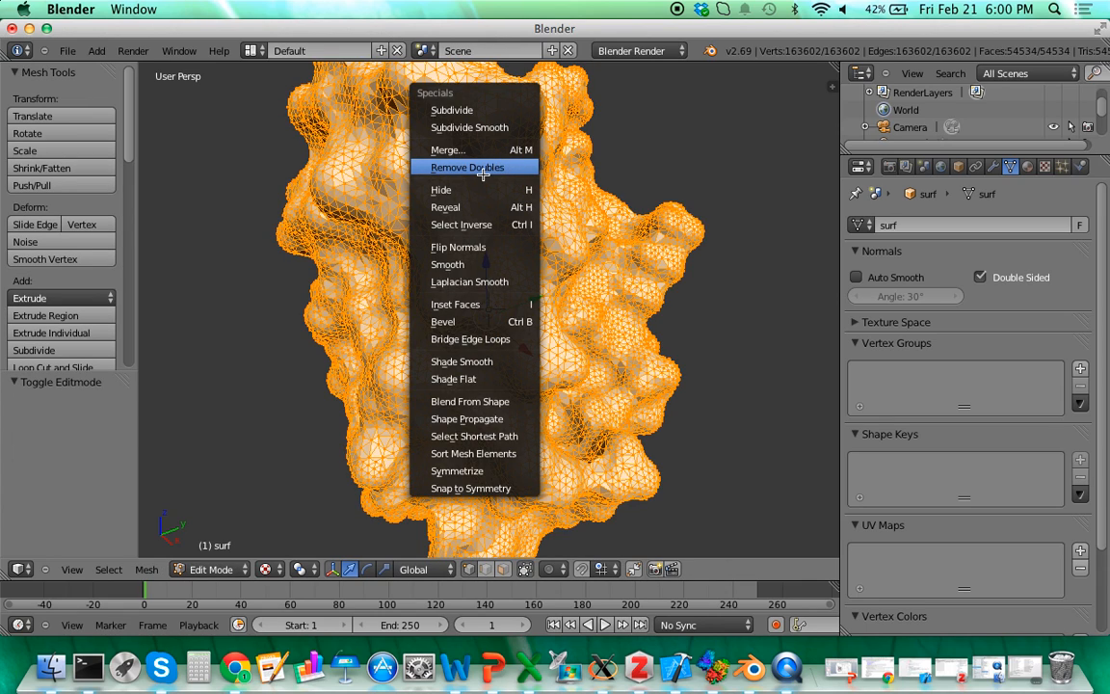
click(482, 174)
key(Tab)
middle_drag(686, 172, 665, 193)
scroll(729, 274, up, 10)
scroll(728, 276, down, 12)
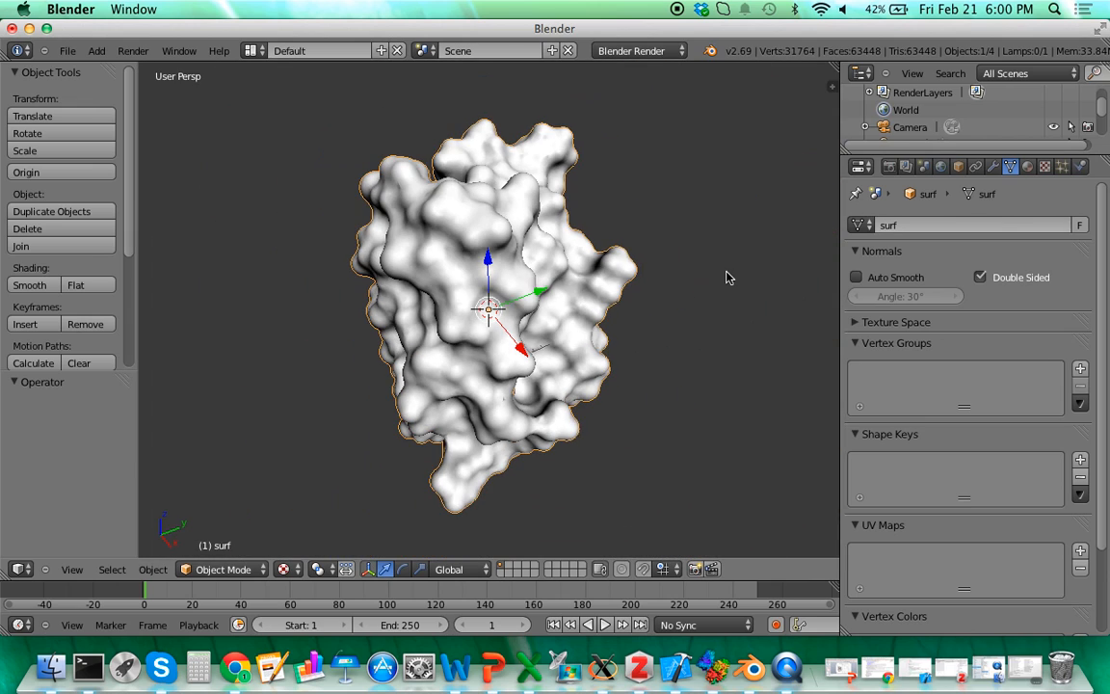
middle_drag(280, 246, 322, 216)
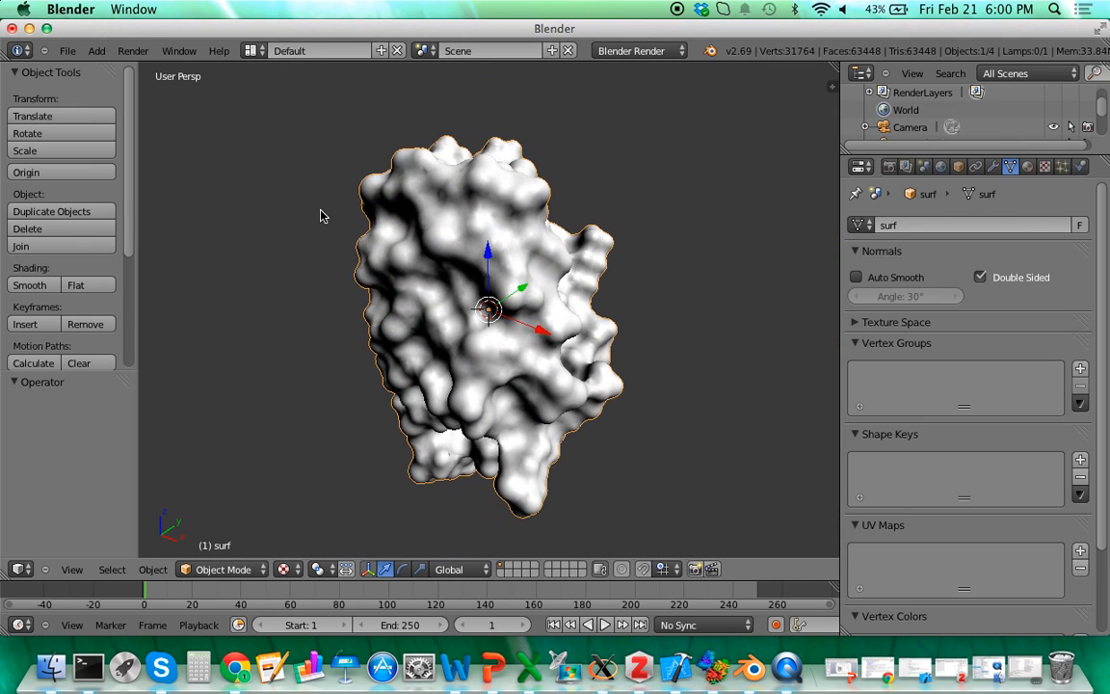
Look through the camera and move it back along its local Z axis, about (58, -54, 39), until the whole protein fits its frame
click(153, 570)
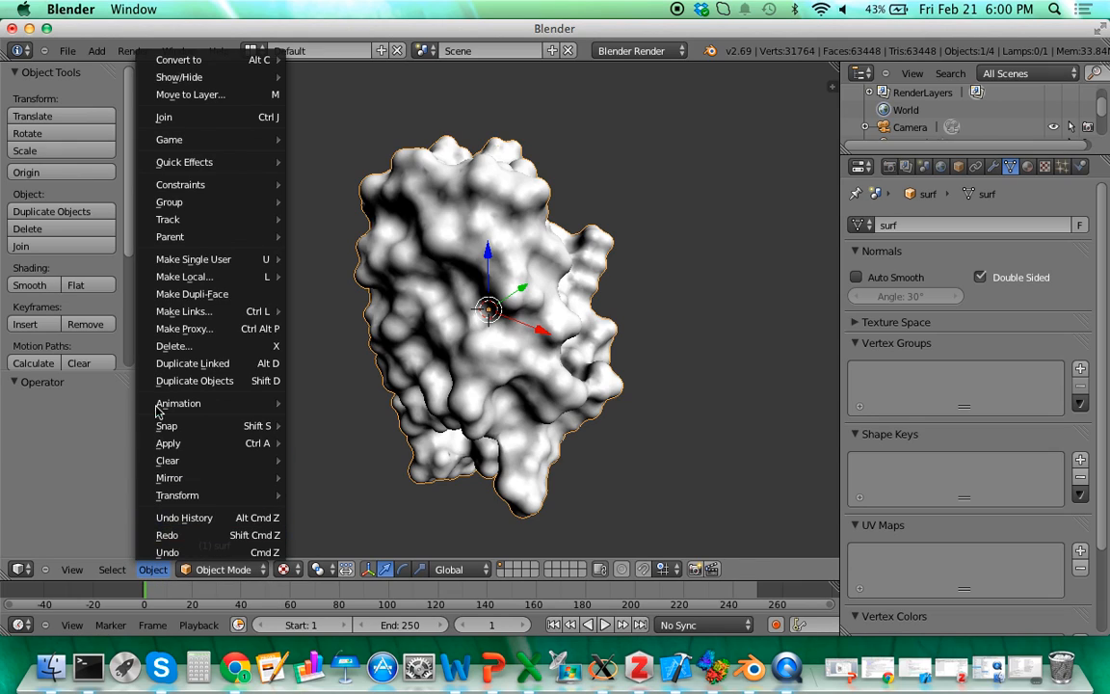
mouse_move(177, 479)
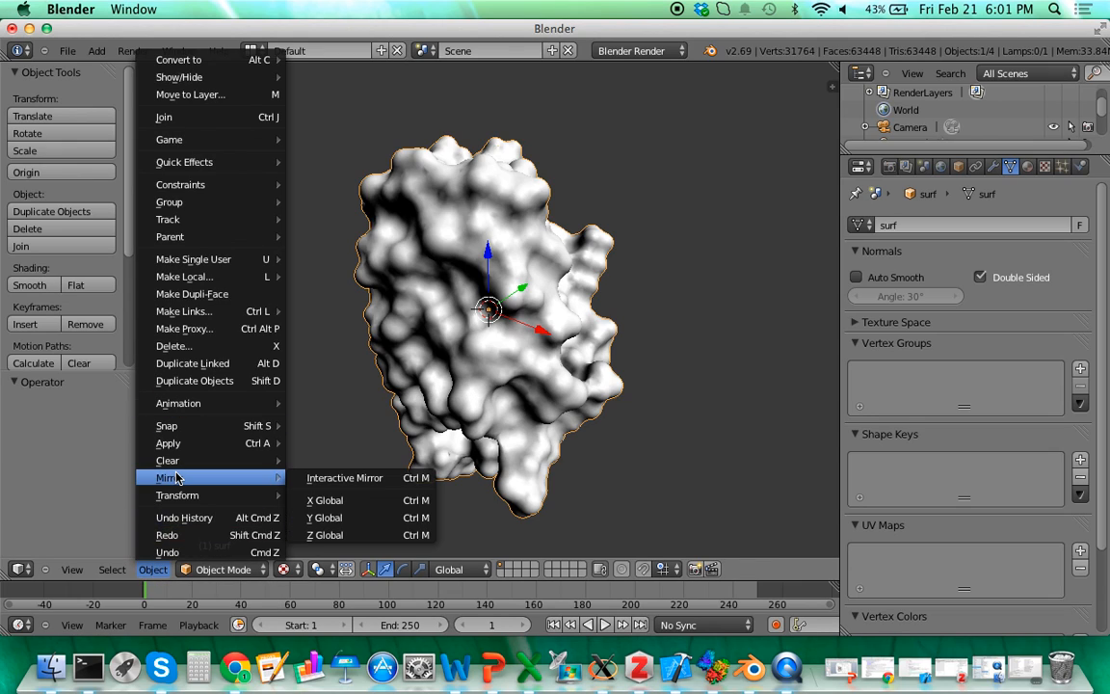
click(72, 569)
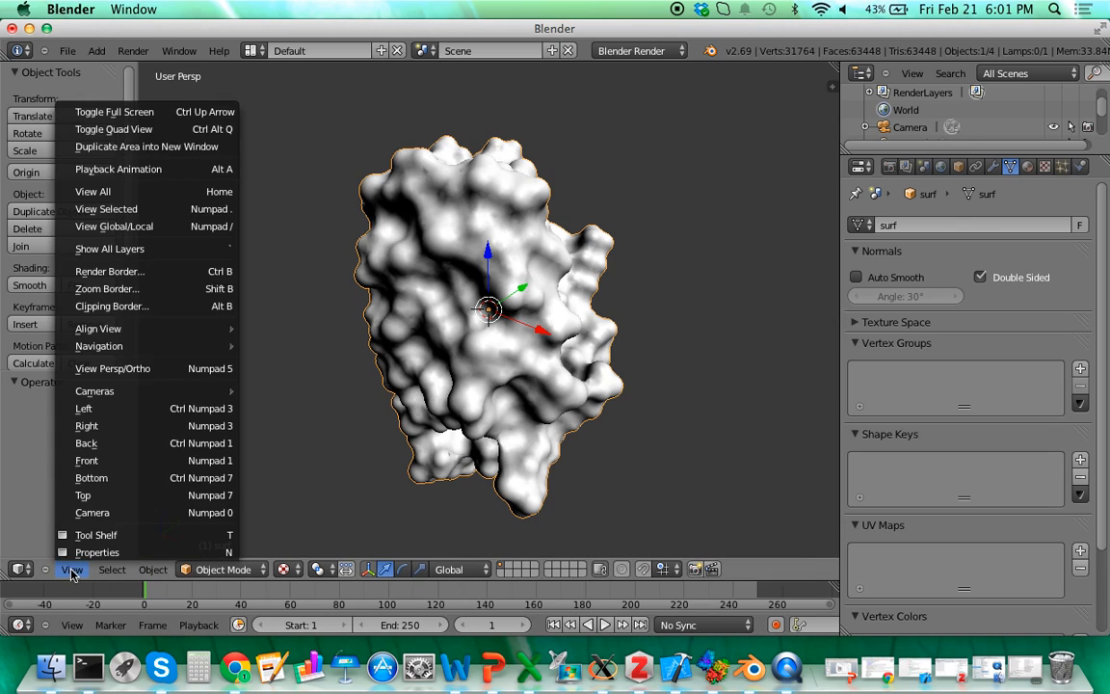
click(93, 512)
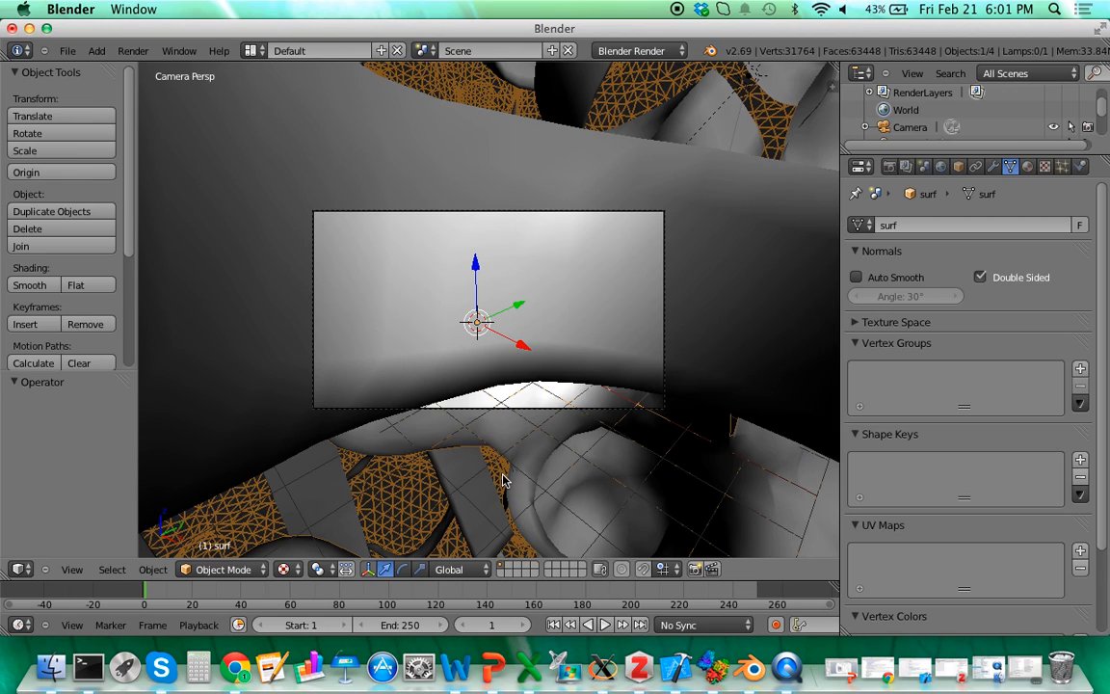
right_click(505, 218)
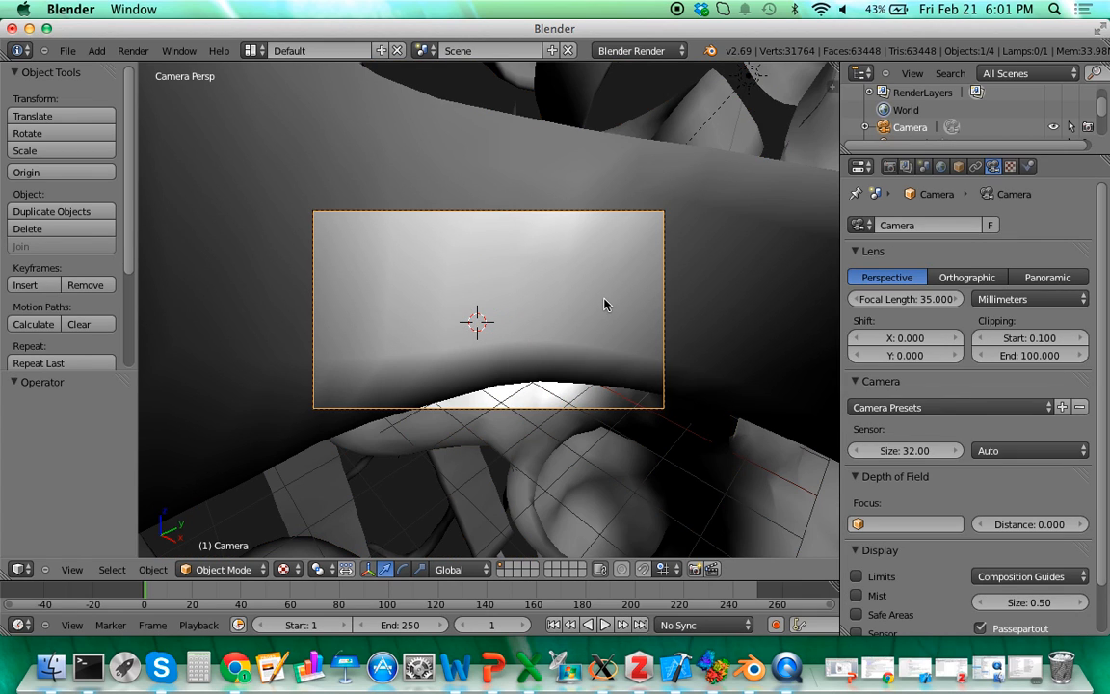
key(g)
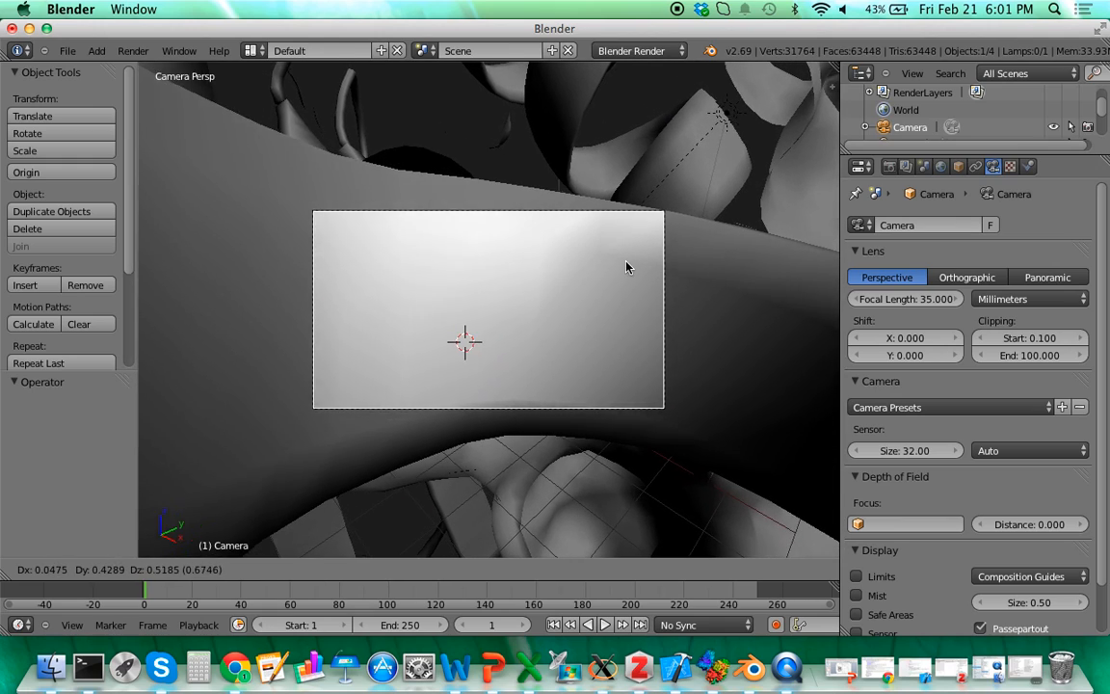
key(z)
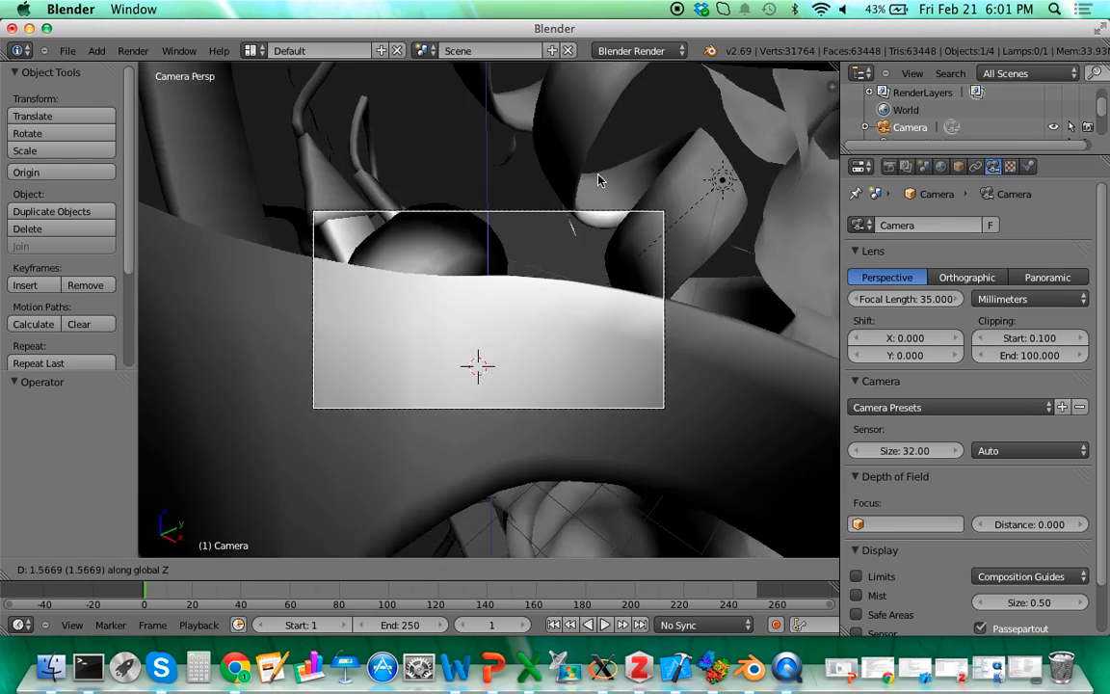
key(z)
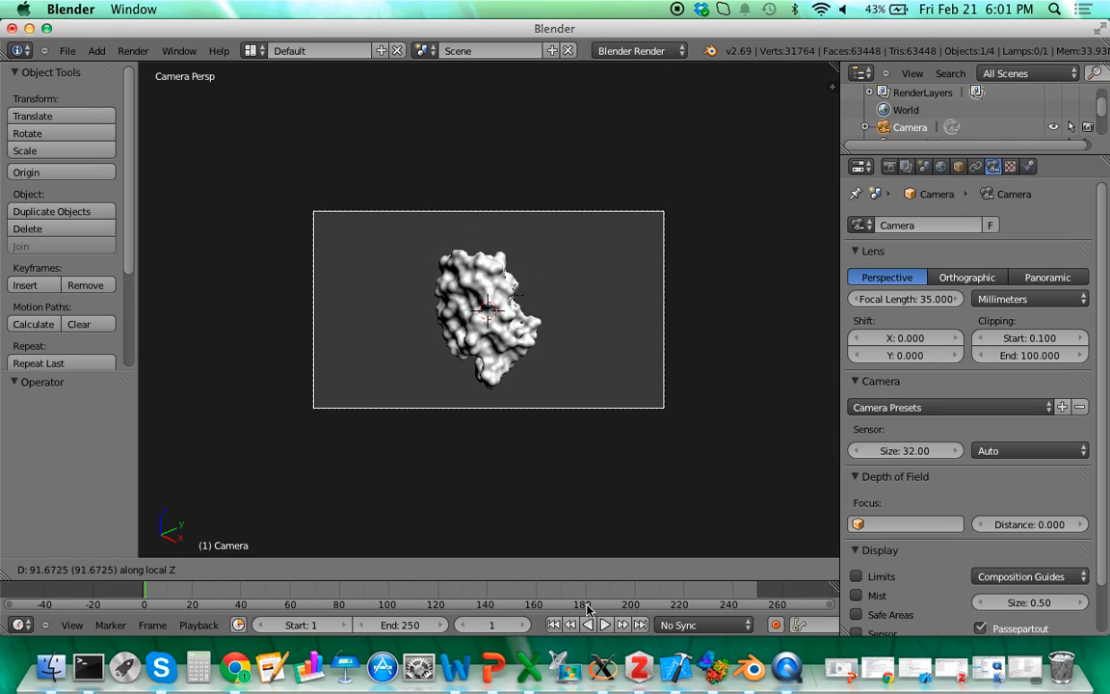
click(588, 604)
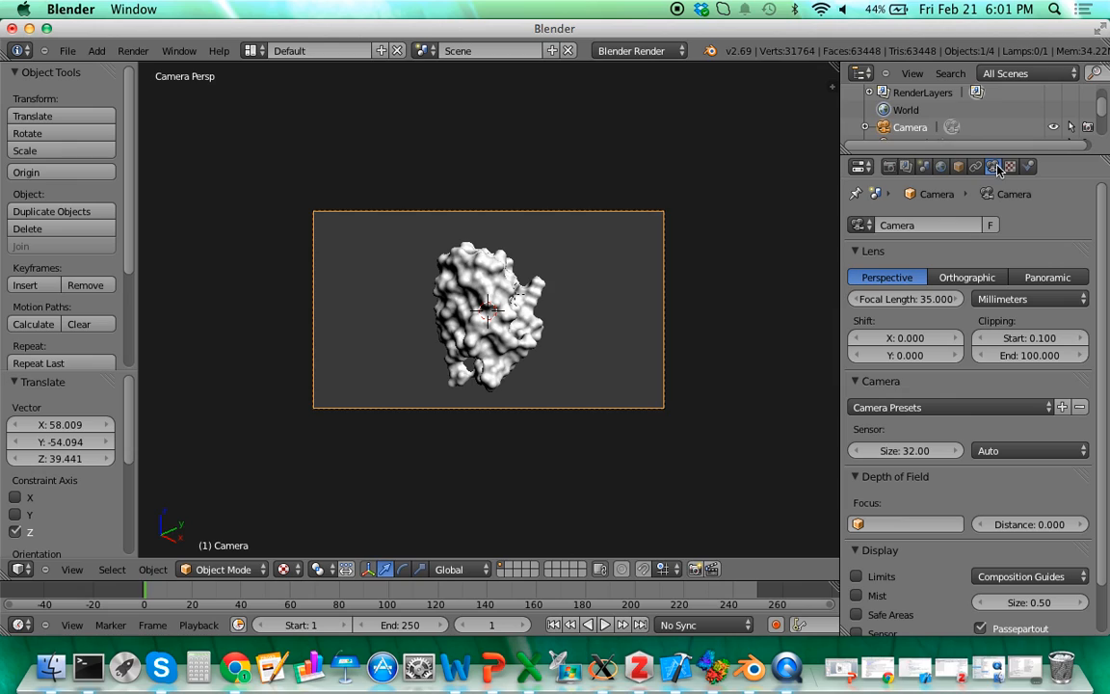
Set the camera's clipping end distance to 1000
click(1037, 358)
text(10)
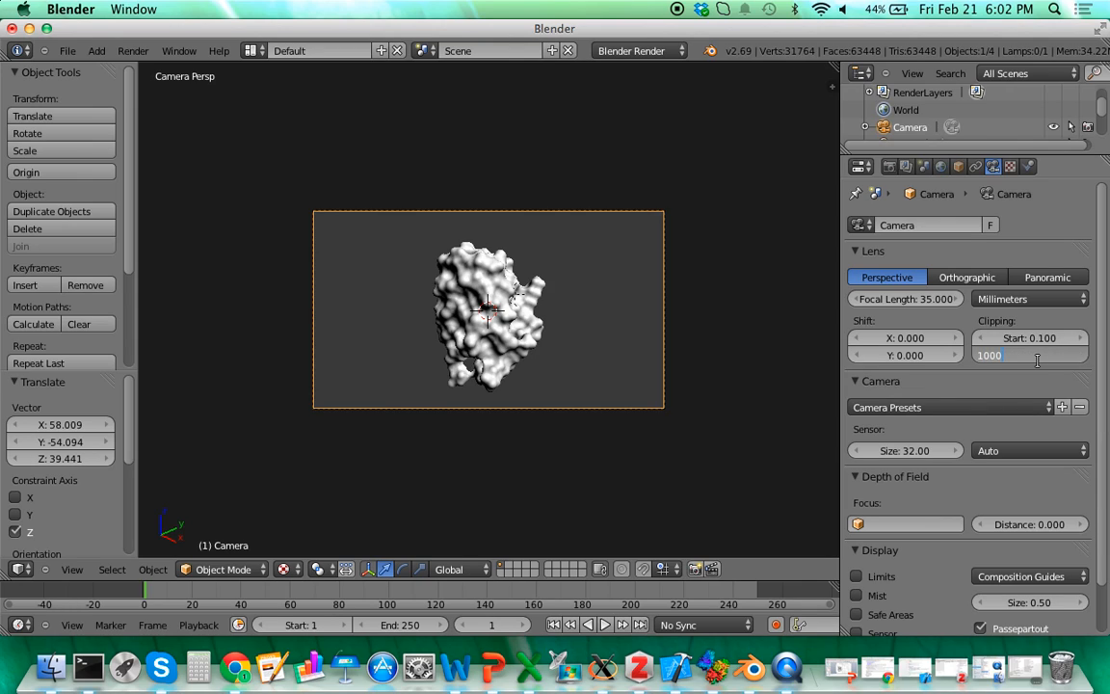
key(Return)
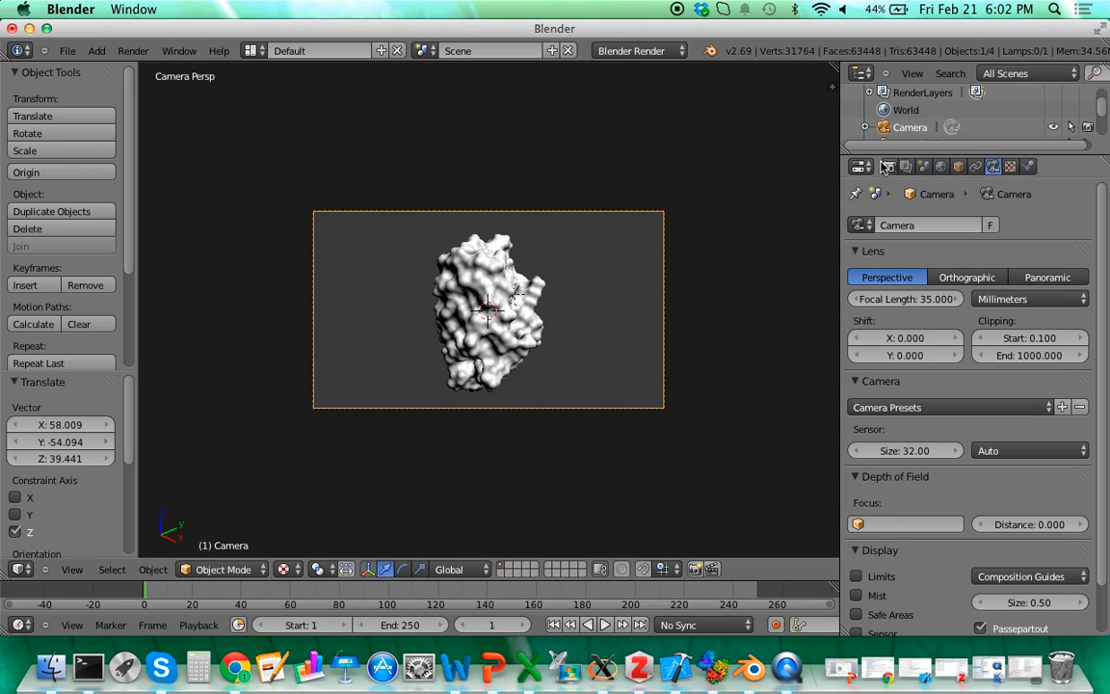
Enlarge the scene outliner, select the lamp and move it clear of the protein, raising it about 16.5 units along Z
drag(1072, 149, 1065, 221)
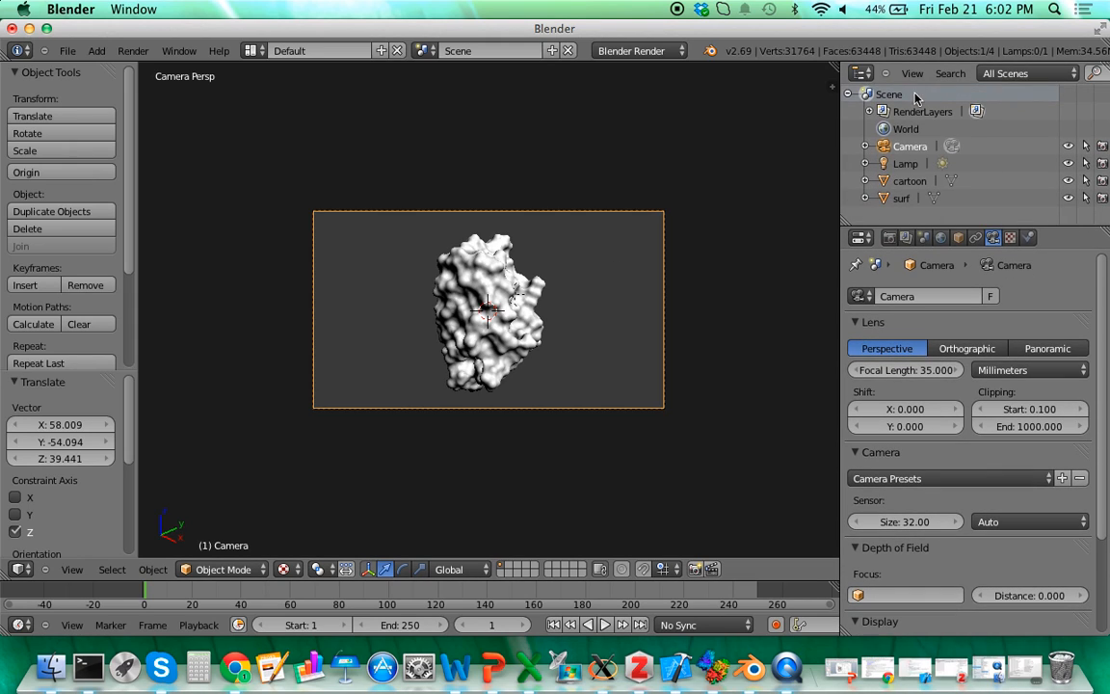
click(906, 166)
click(907, 146)
click(908, 166)
drag(553, 314, 653, 364)
drag(609, 285, 617, 209)
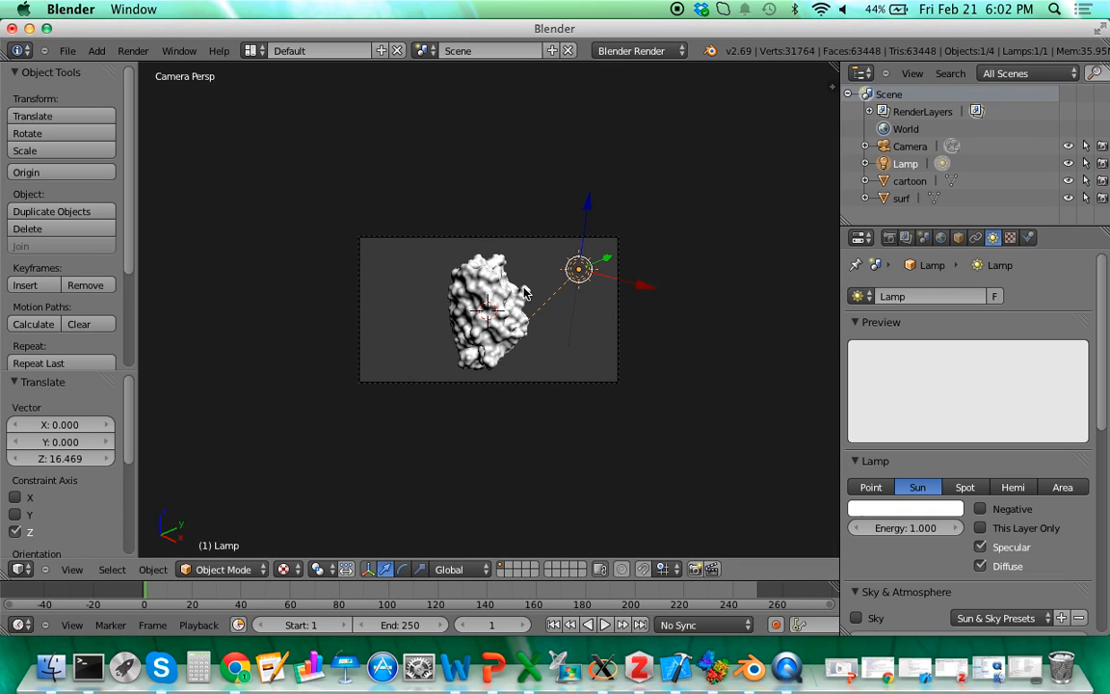
scroll(526, 294, up, 3)
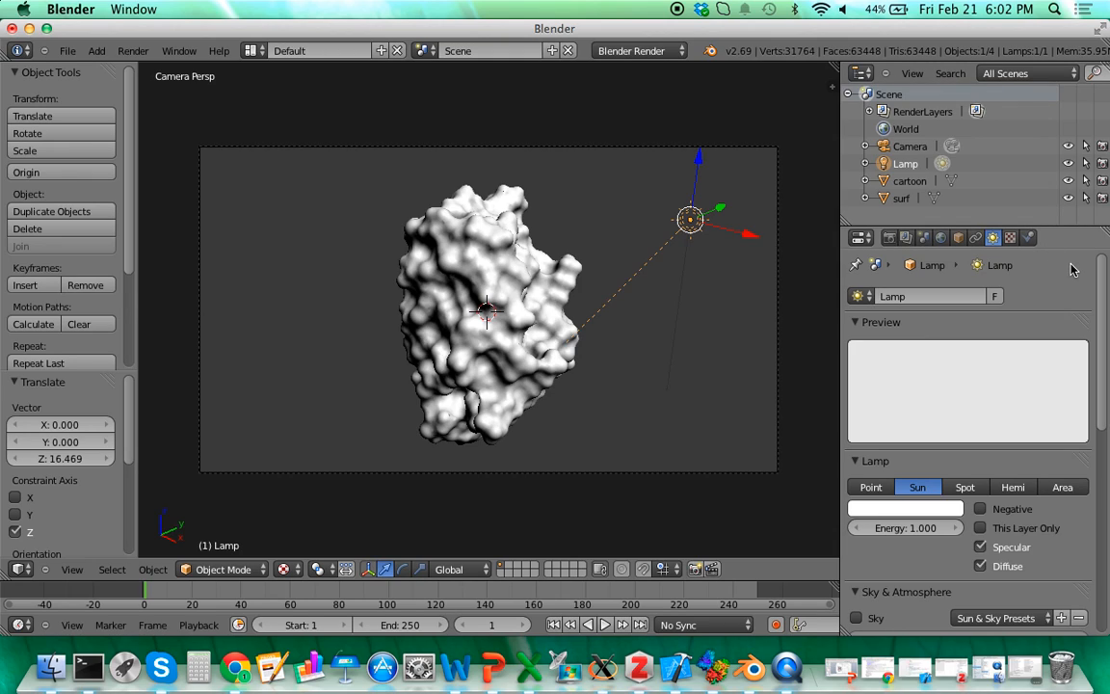
key(XF86AudioRaiseVolume)
key(XF86AudioRaiseVolume)
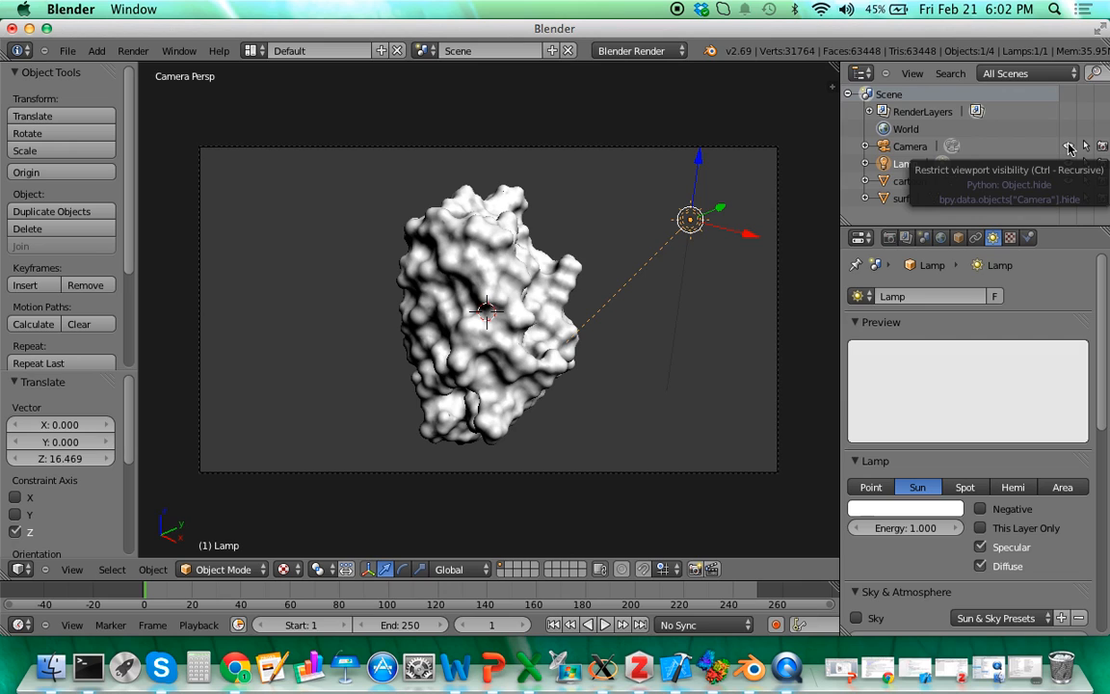
key(F4)
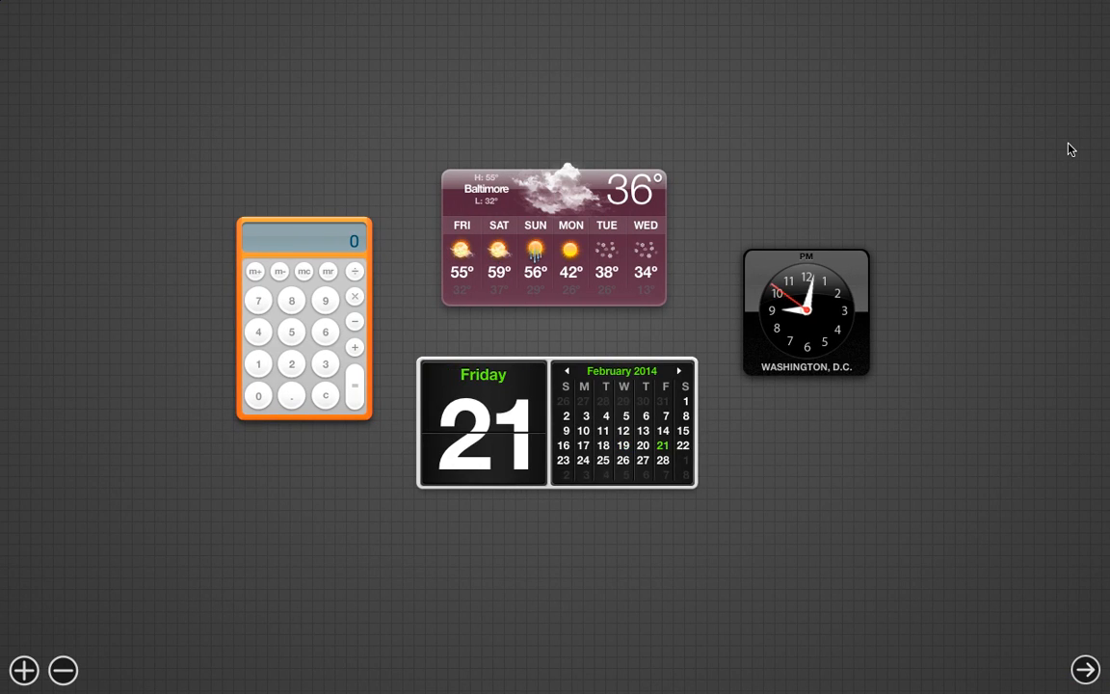
key(F4)
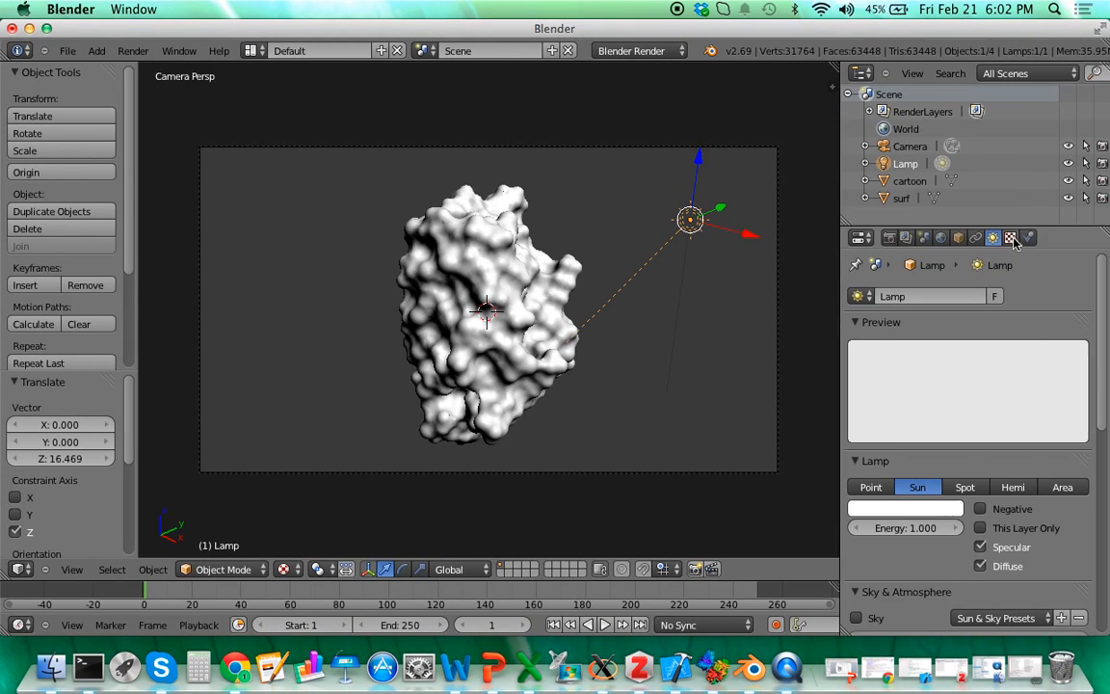
Render a still from the camera, inspect the protein surface's shading up close and return to the 3D view
click(889, 238)
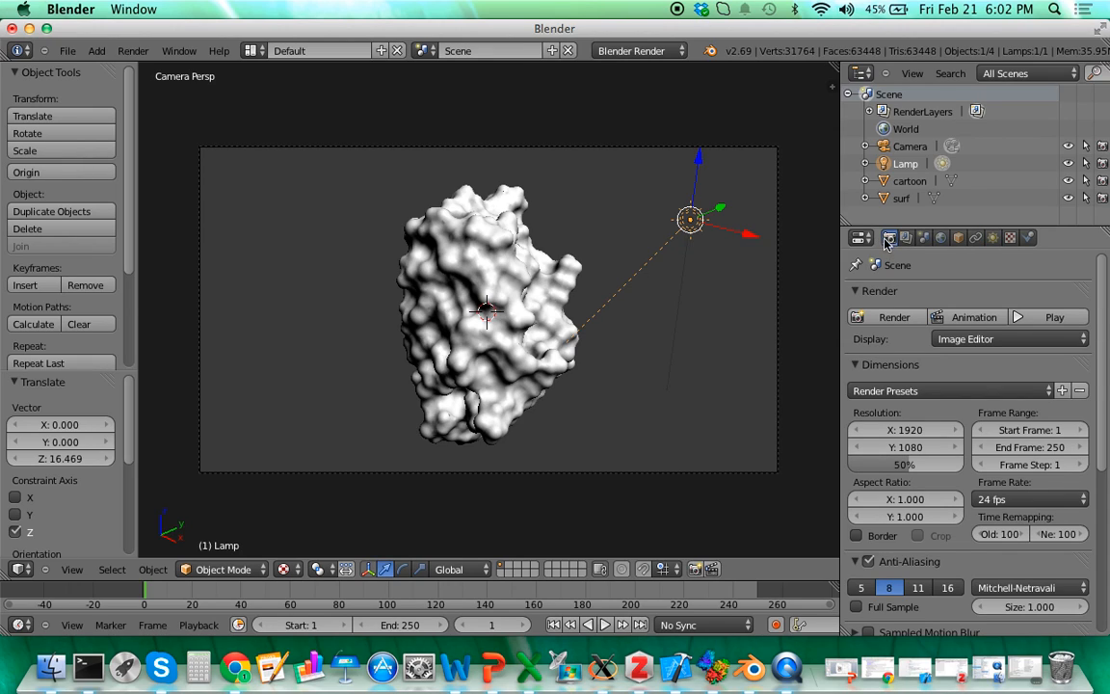
click(871, 324)
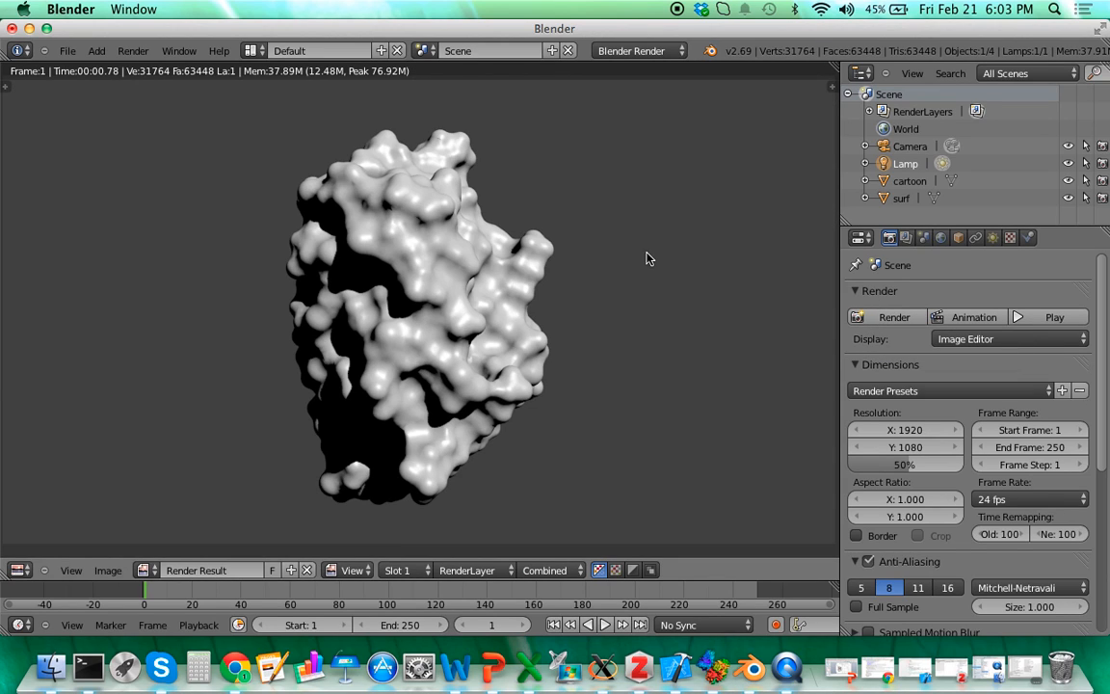
scroll(651, 256, up, 2)
scroll(653, 259, down, 3)
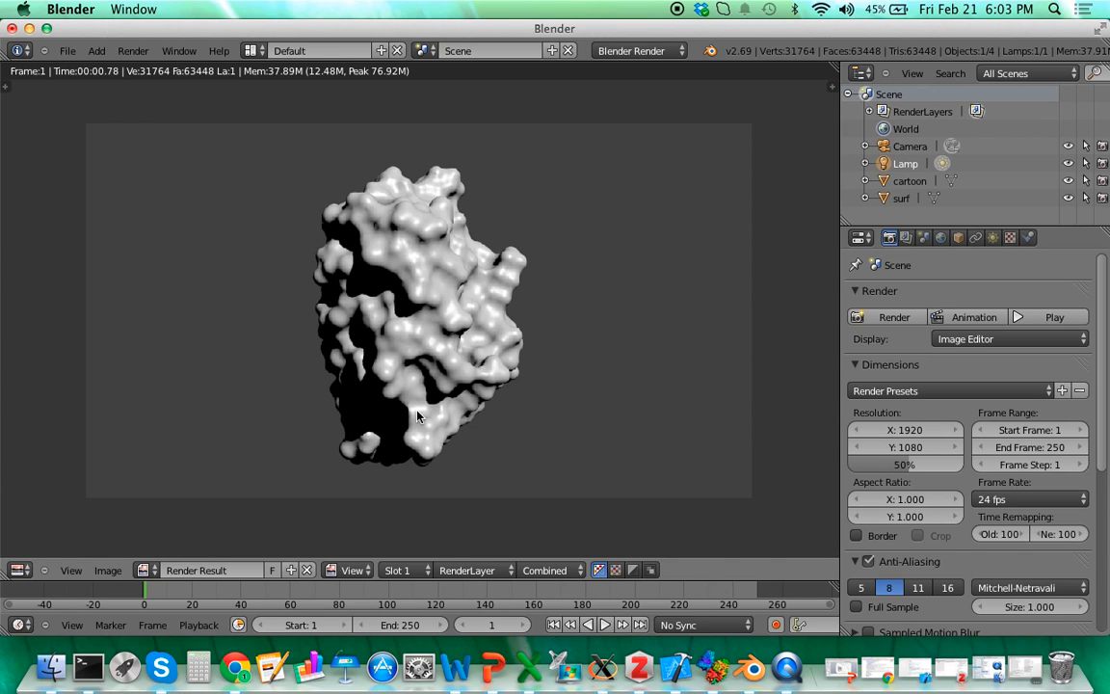
scroll(446, 301, up, 9)
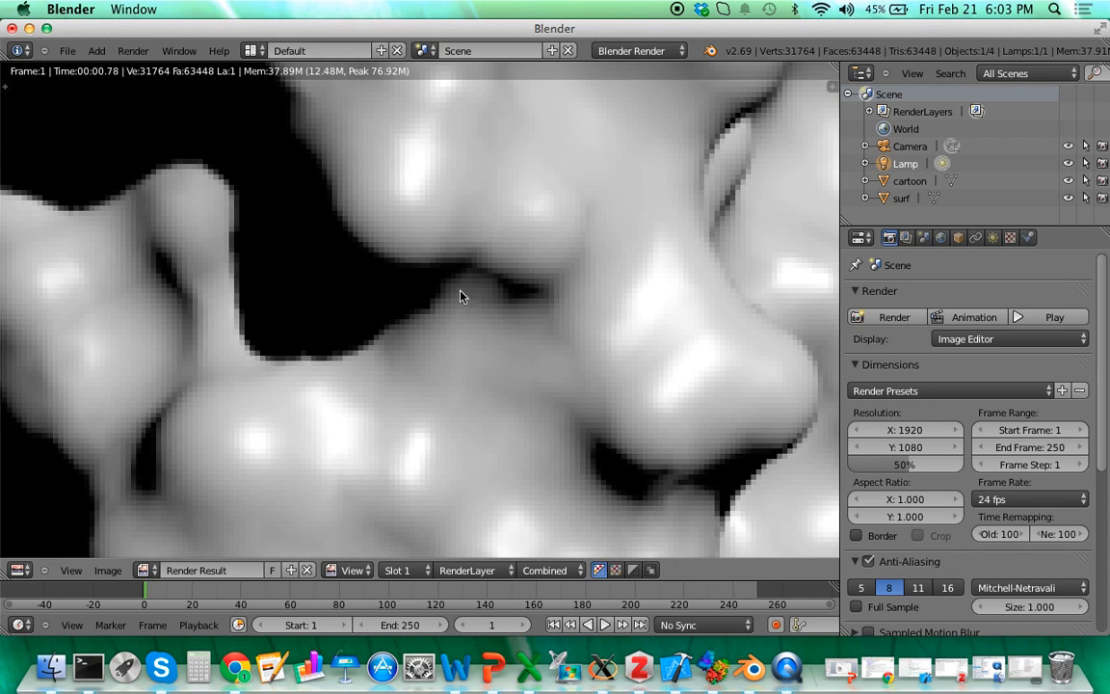
middle_drag(612, 151, 109, 478)
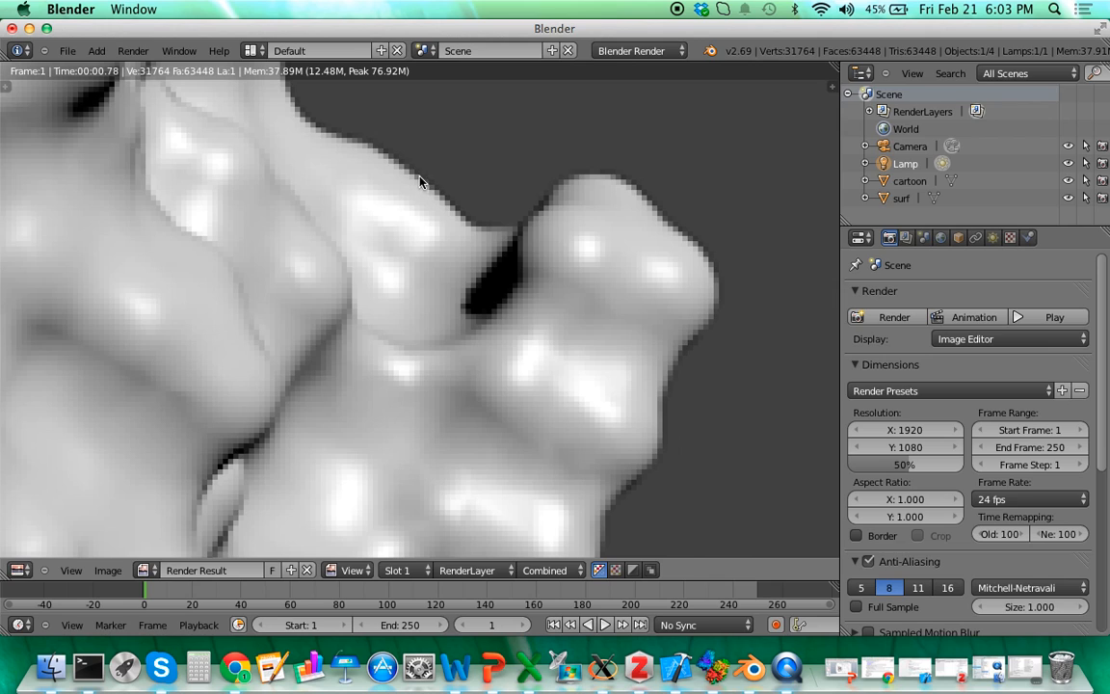
scroll(406, 200, down, 5)
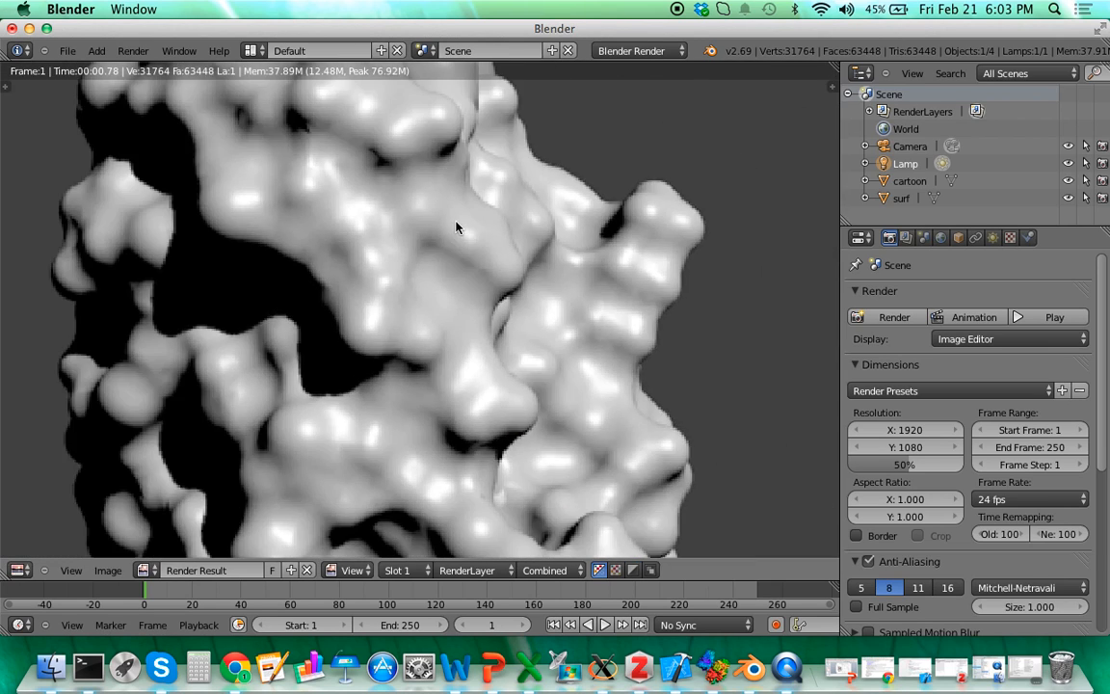
scroll(449, 234, down, 4)
scroll(409, 242, up, 1)
middle_drag(408, 242, 462, 206)
scroll(462, 206, down, 1)
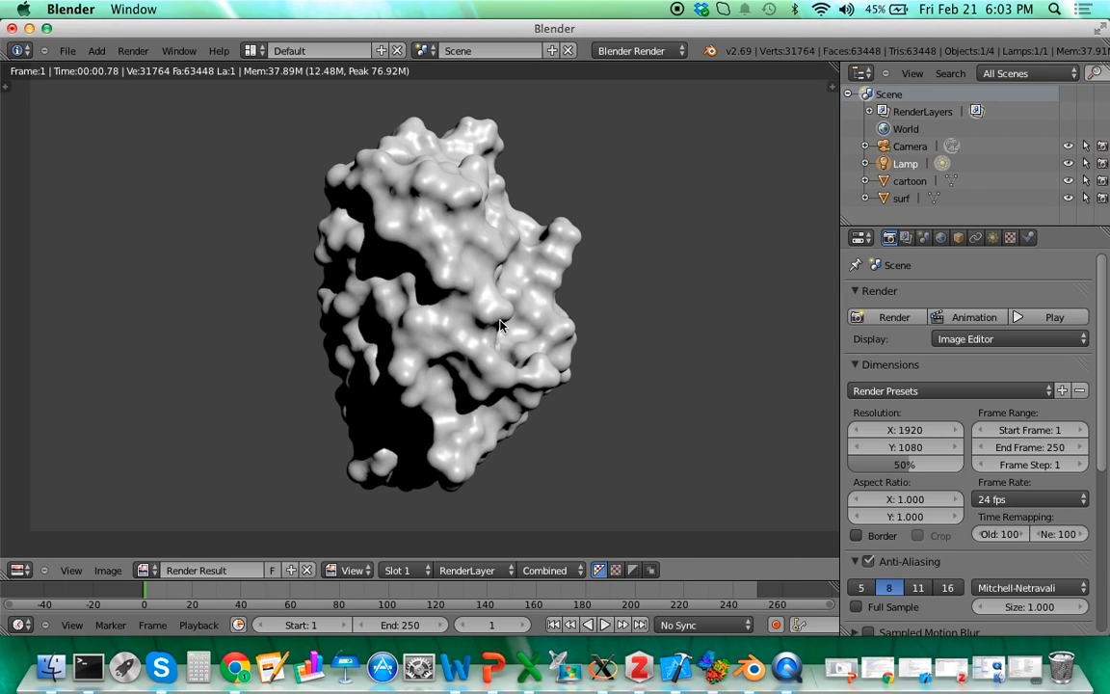
key(Escape)
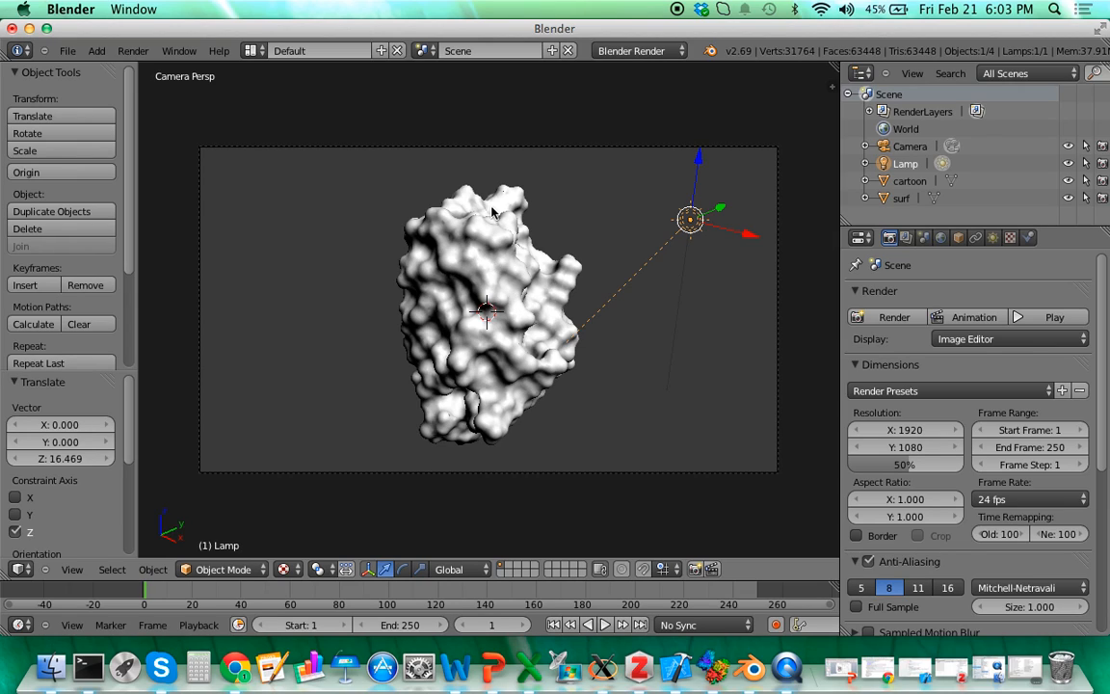
Add a new material to the surf object and set its diffuse color to light blue
right_click(448, 206)
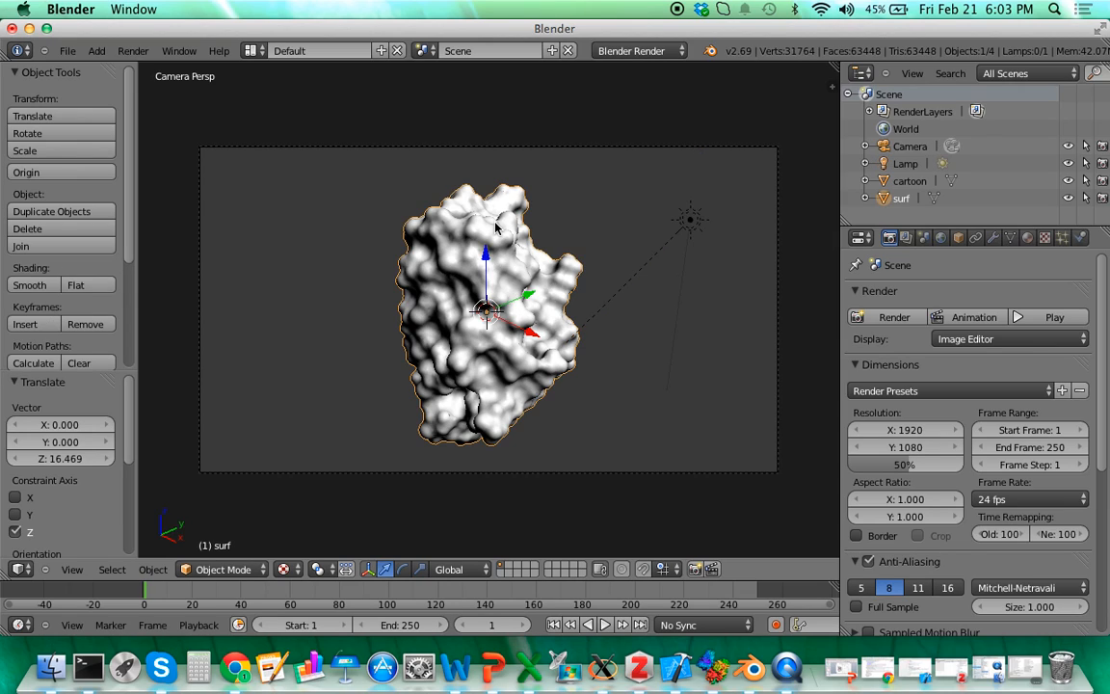
click(1027, 237)
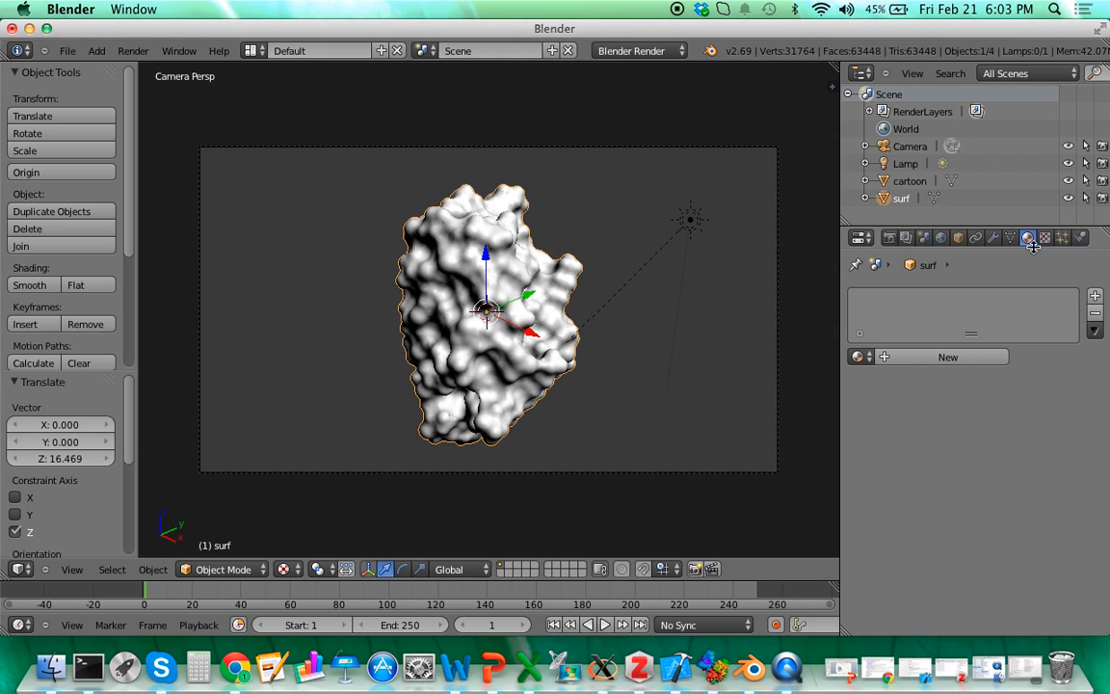
click(911, 358)
scroll(1105, 398, down, 1)
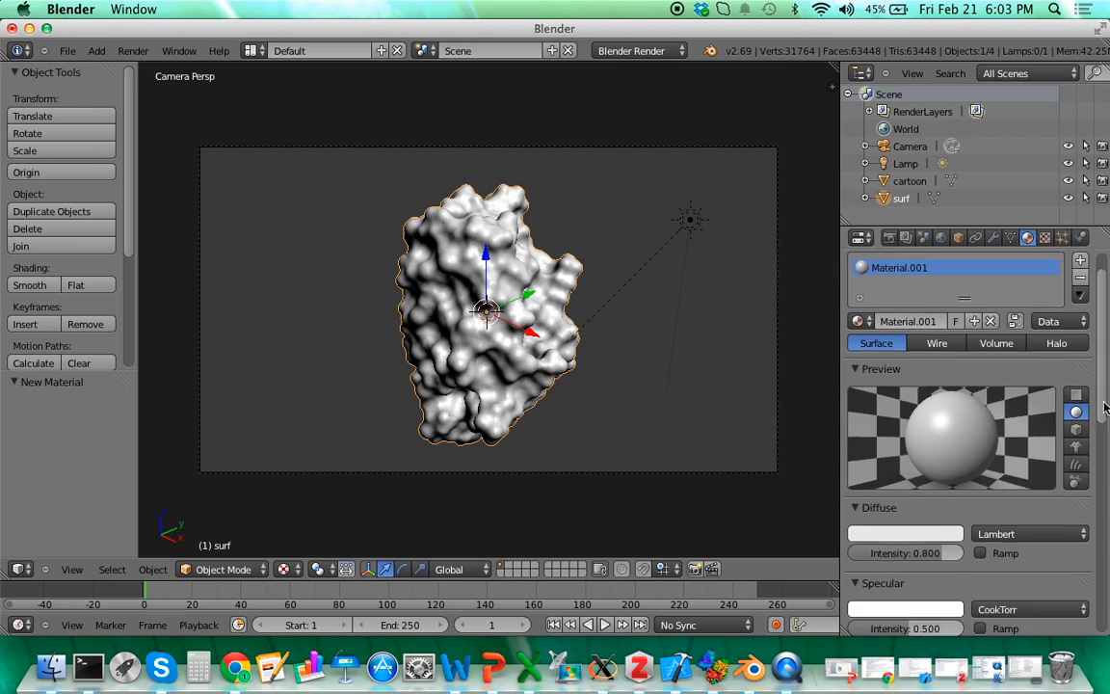
scroll(1106, 398, down, 5)
scroll(1105, 414, up, 4)
scroll(1103, 429, down, 1)
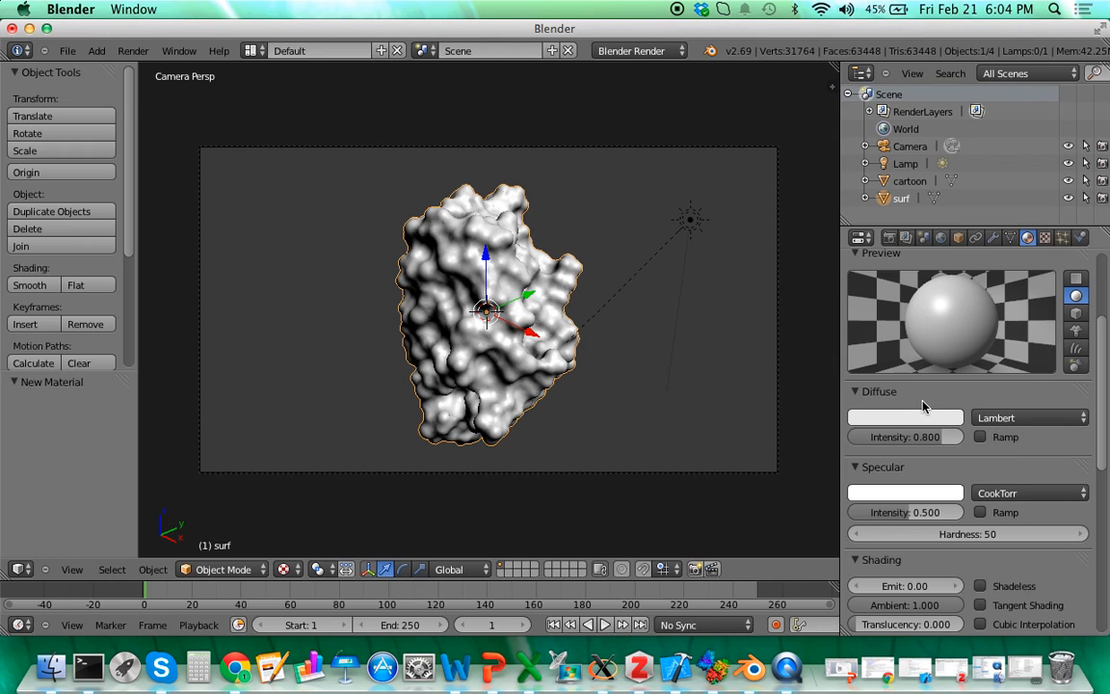
click(909, 418)
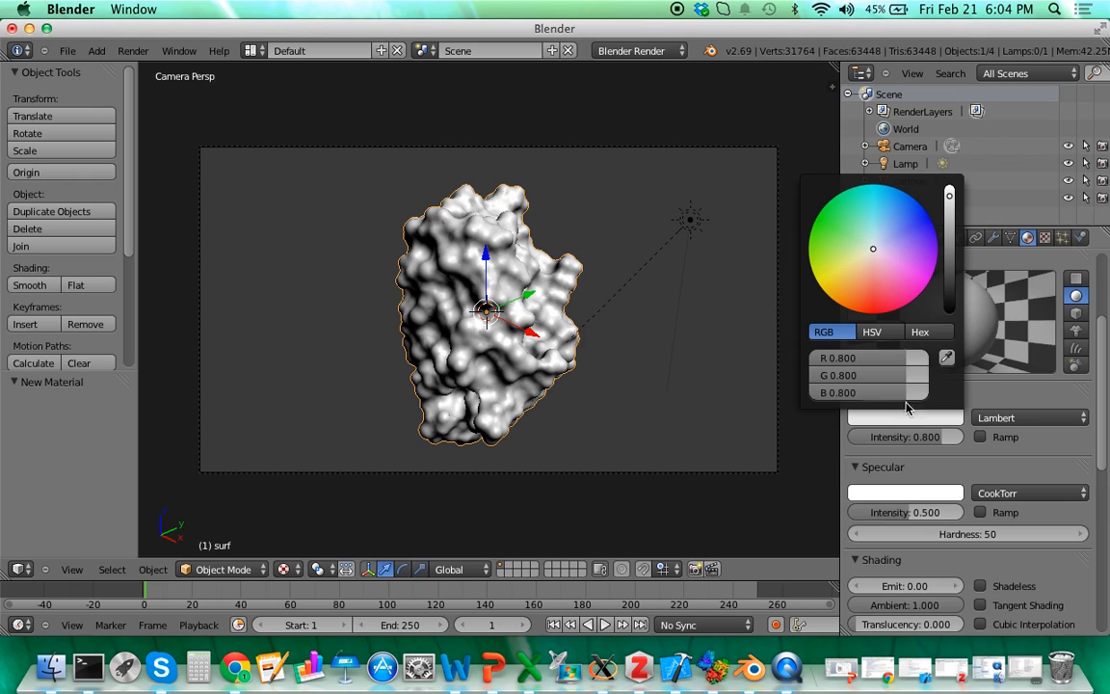
click(903, 222)
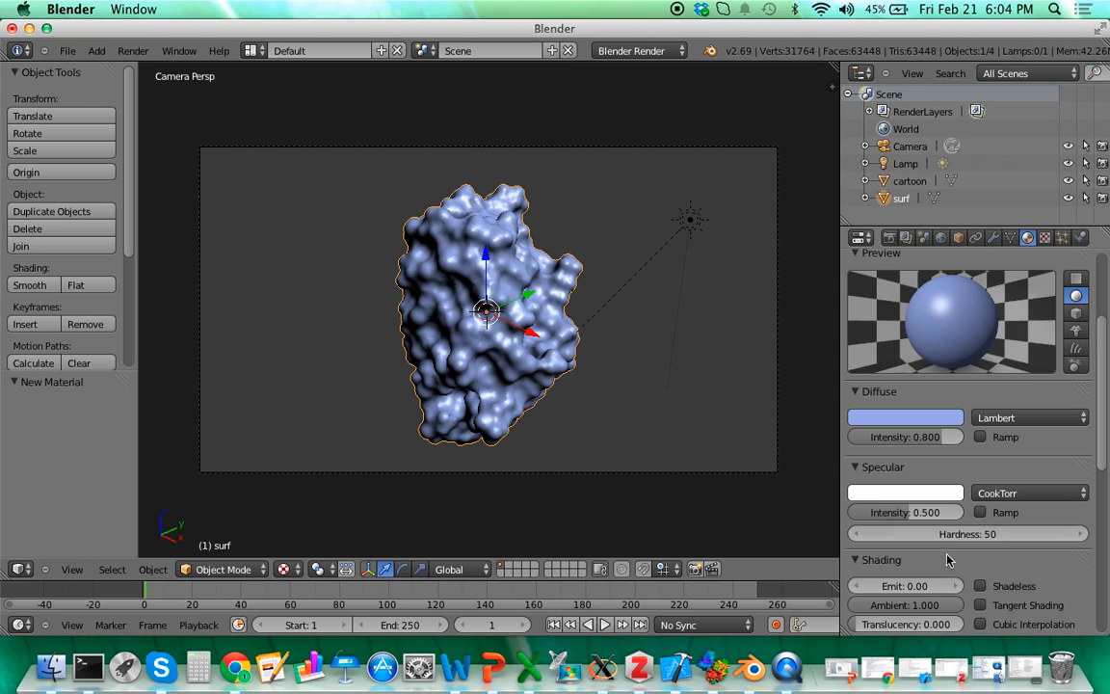
Try an orange specular color on the surf material and restore it to white
click(927, 498)
click(858, 345)
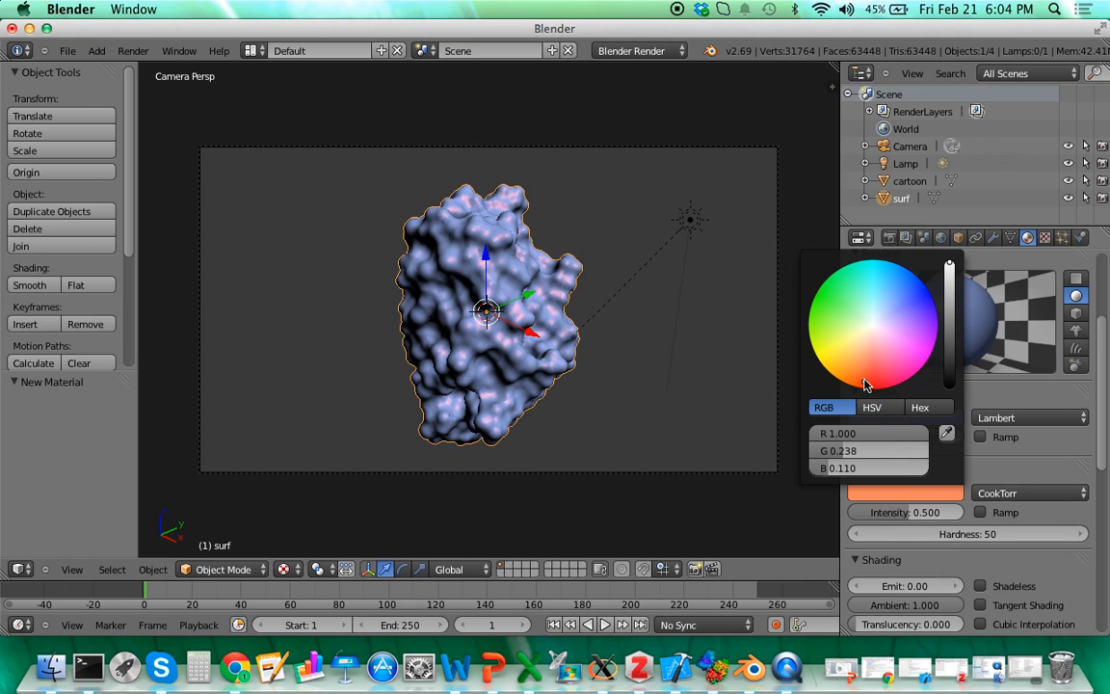
click(931, 497)
drag(862, 450, 943, 465)
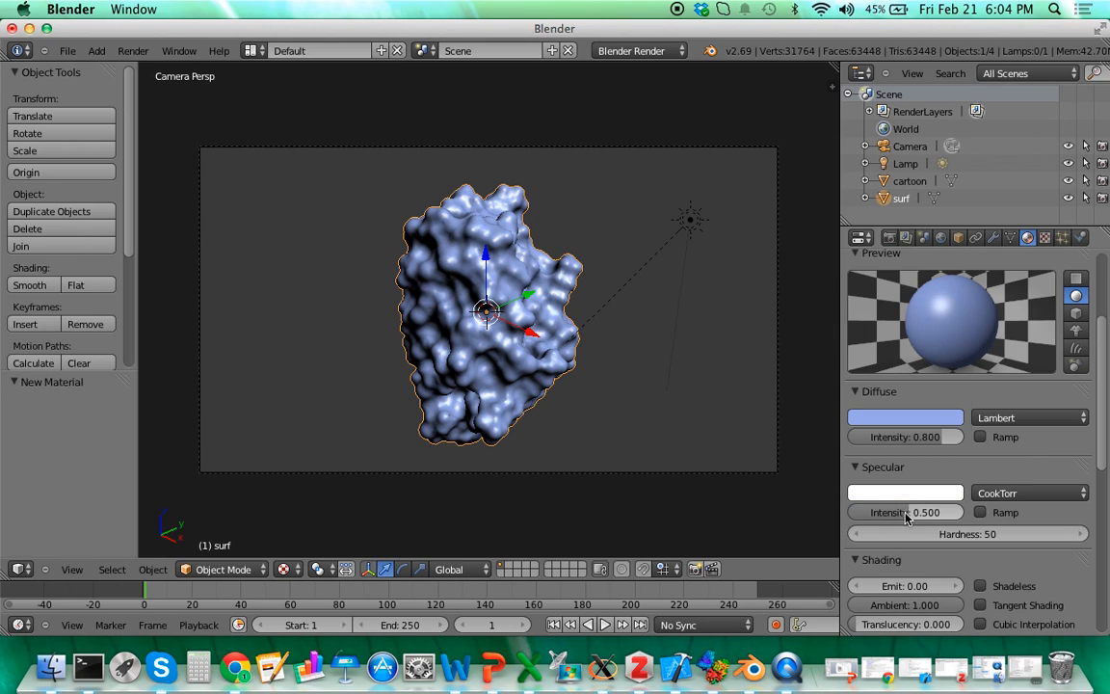
Set the surf material's specular intensity to 0.300 and its hardness to 22
drag(916, 513, 933, 538)
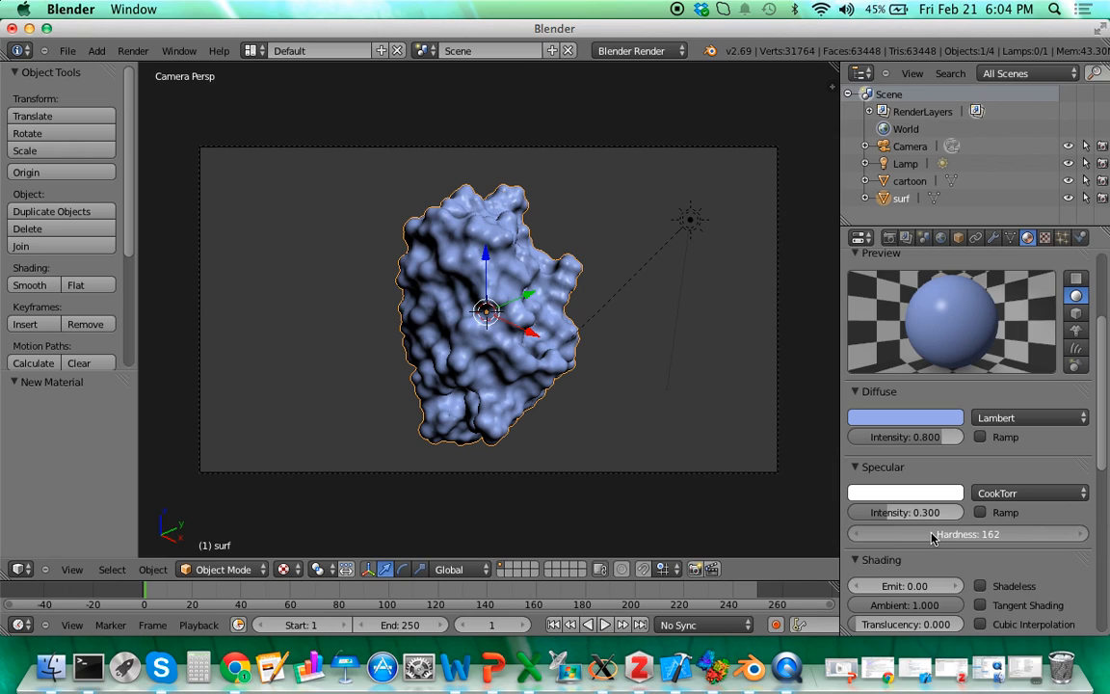
mouse_move(865, 537)
mouse_down()
mouse_move(835, 536)
mouse_move(876, 543)
mouse_up()
click(958, 533)
text(22)
key(Return)
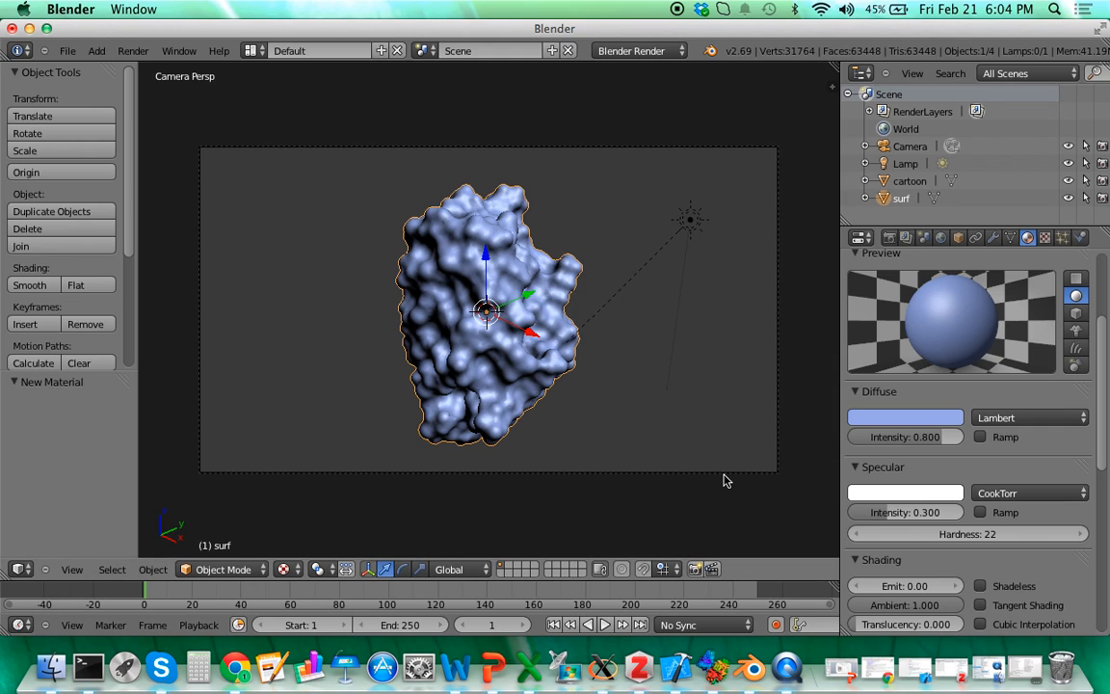
Enable transparency for the surf material and switch its method to Raytrace
scroll(987, 509, up, 4)
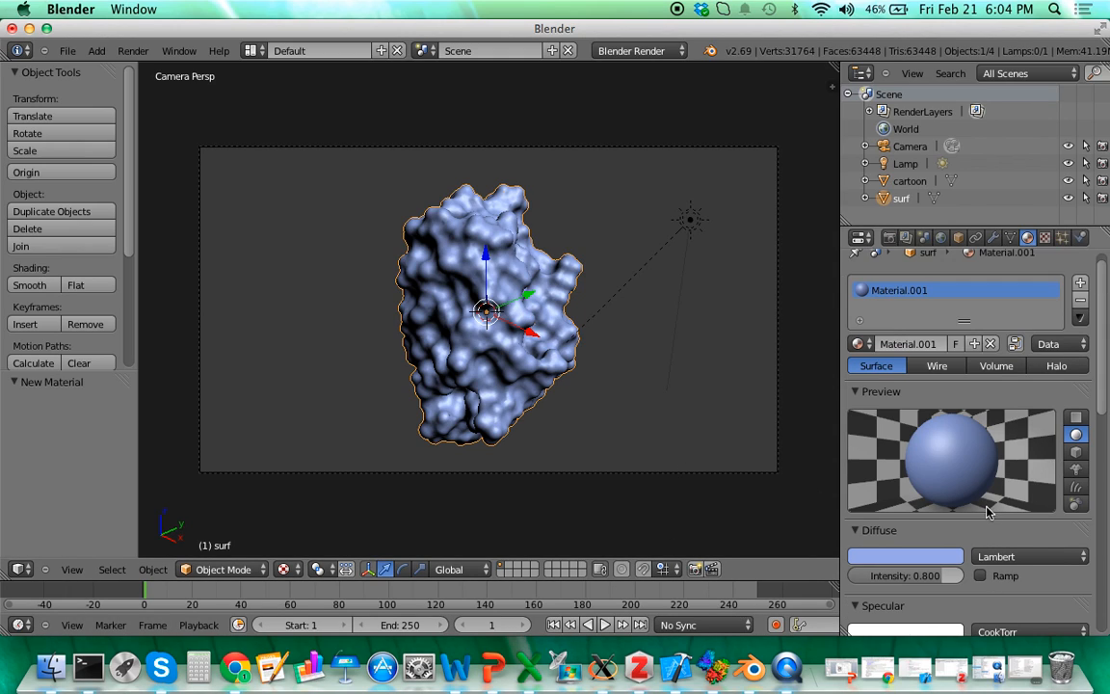
scroll(987, 510, down, 5)
scroll(988, 512, down, 5)
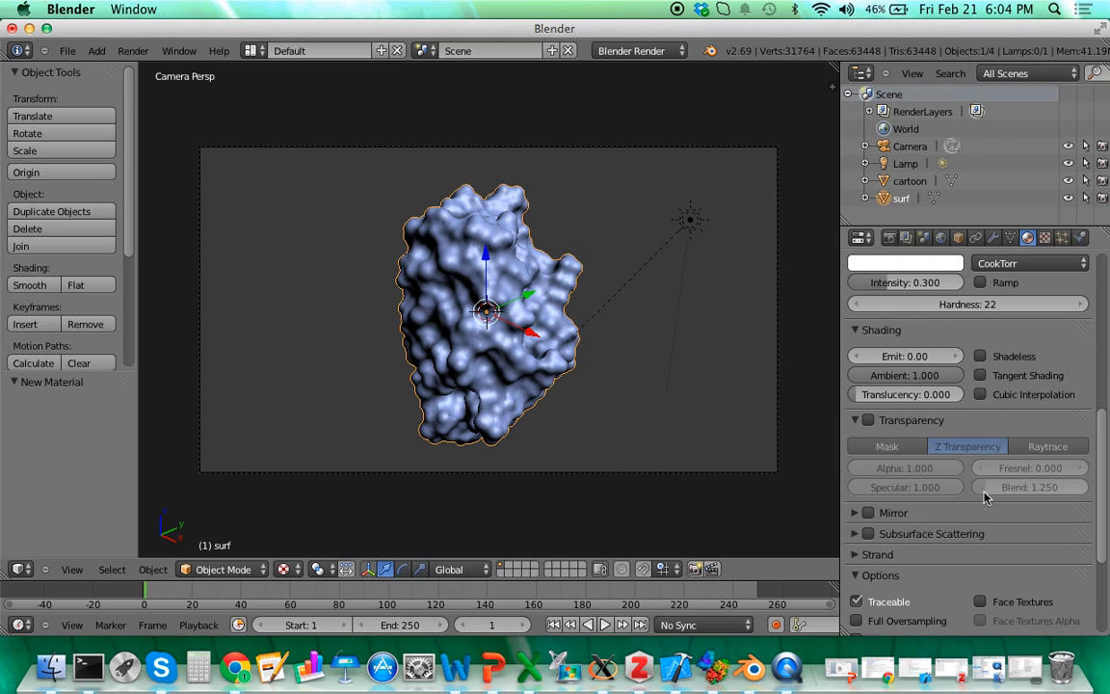
click(905, 421)
click(869, 420)
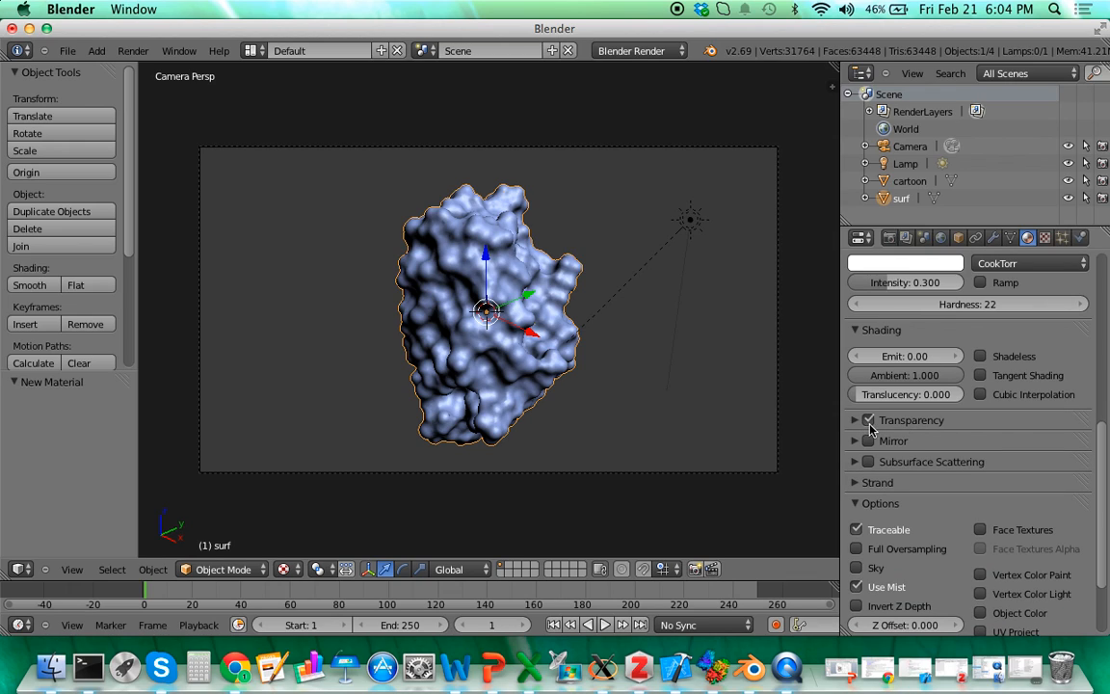
scroll(930, 453, down, 3)
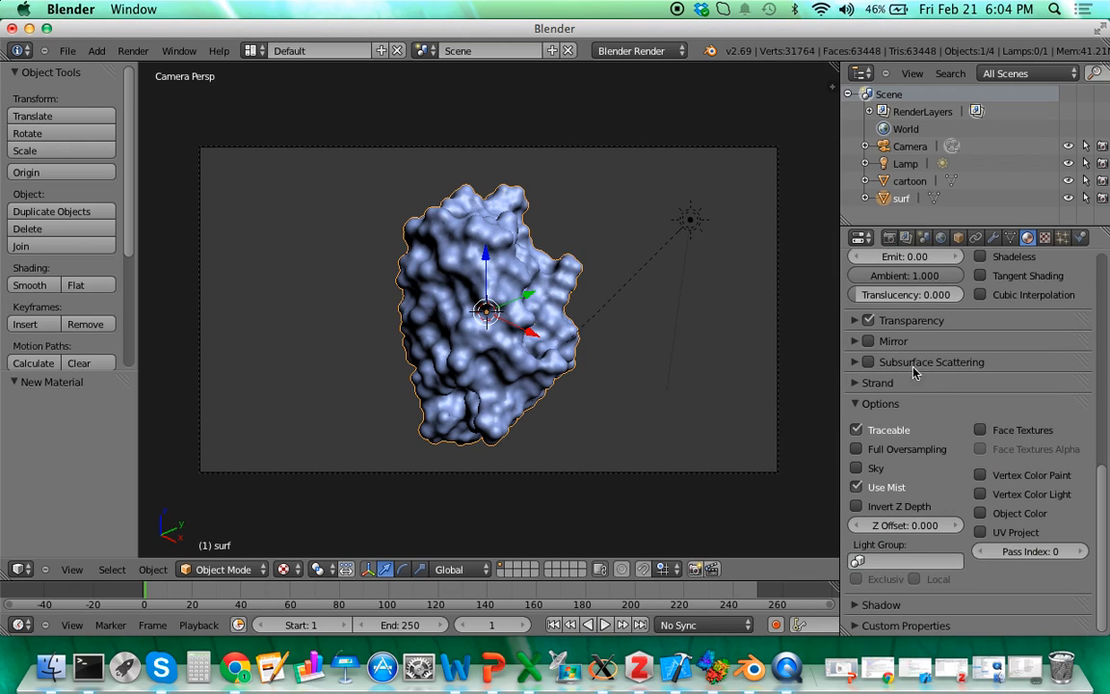
click(950, 321)
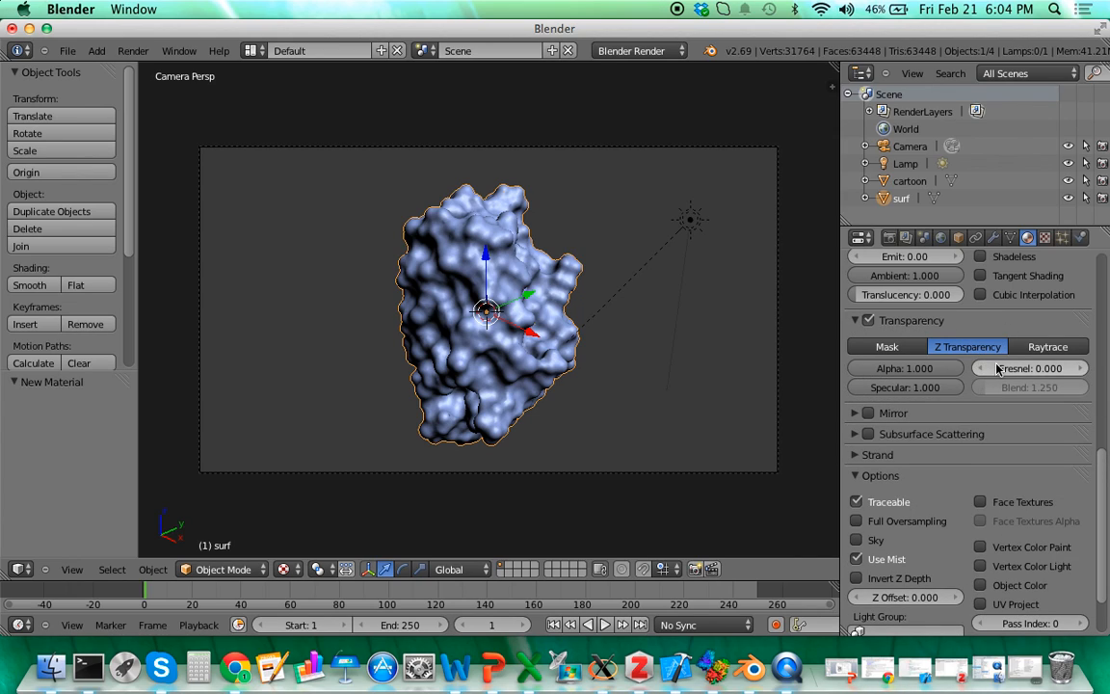
click(1049, 347)
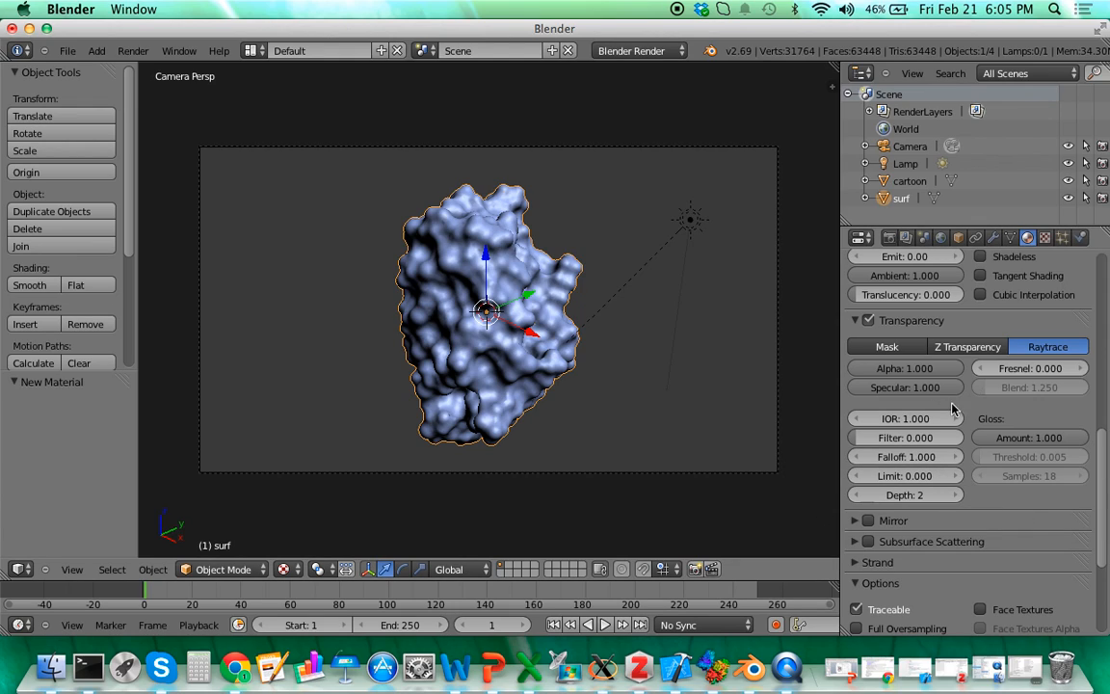
Set the index of refraction of the surf material's raytraced transparency to 1.005
click(884, 424)
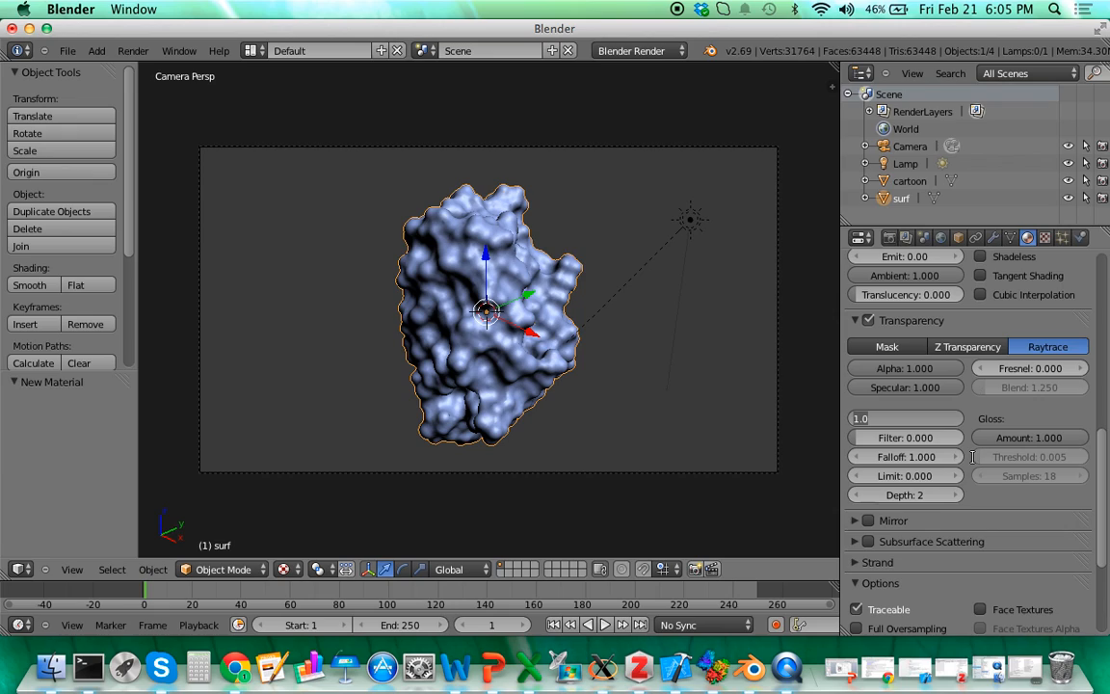
text(1.005)
key(Return)
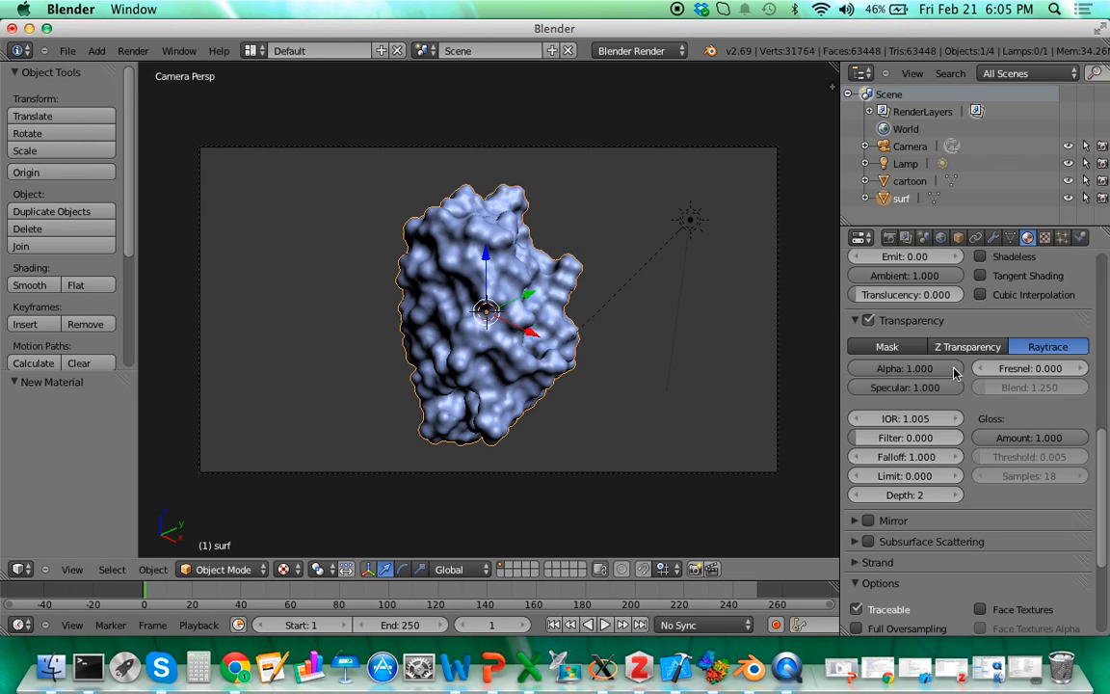
Raise the Fresnel value of the surf material's transparency to 2.780
scroll(1101, 440, up, 2)
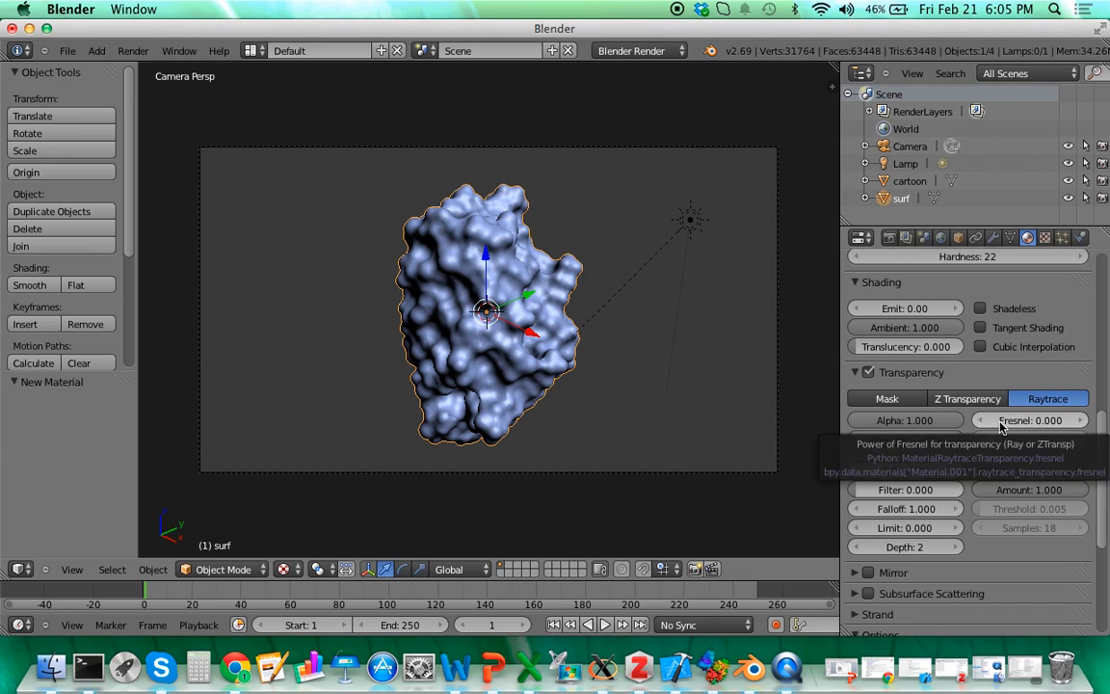
drag(1000, 427, 1077, 426)
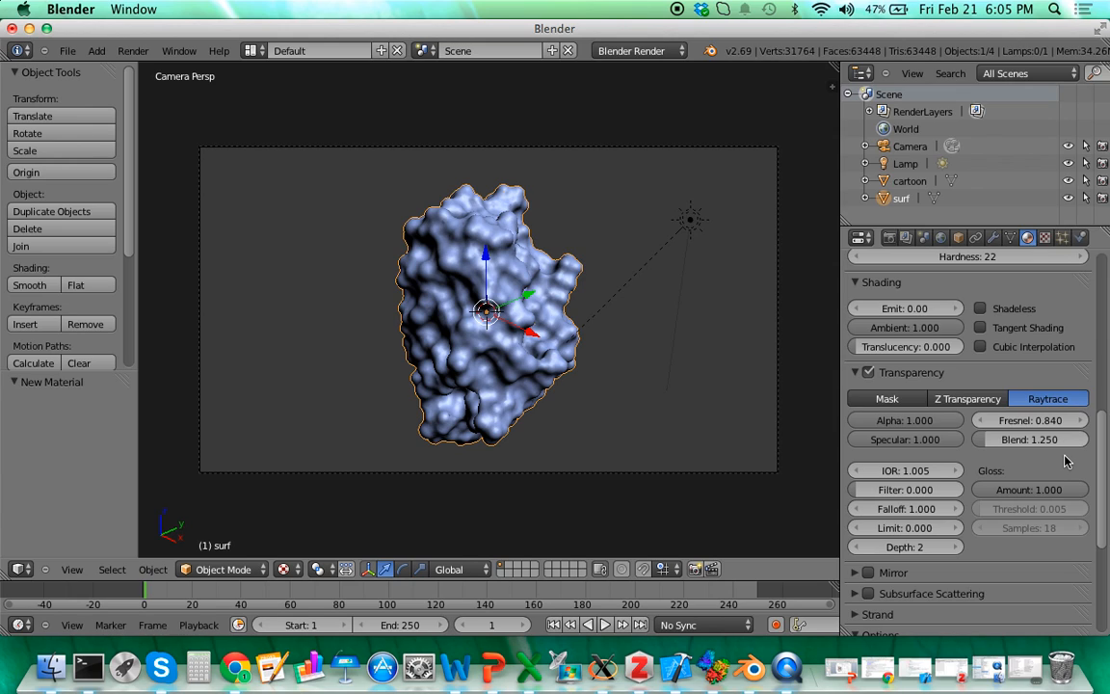
scroll(1097, 440, up, 1)
mouse_move(1098, 441)
mouse_down()
mouse_move(1098, 283)
mouse_move(1106, 527)
mouse_move(1107, 416)
mouse_up()
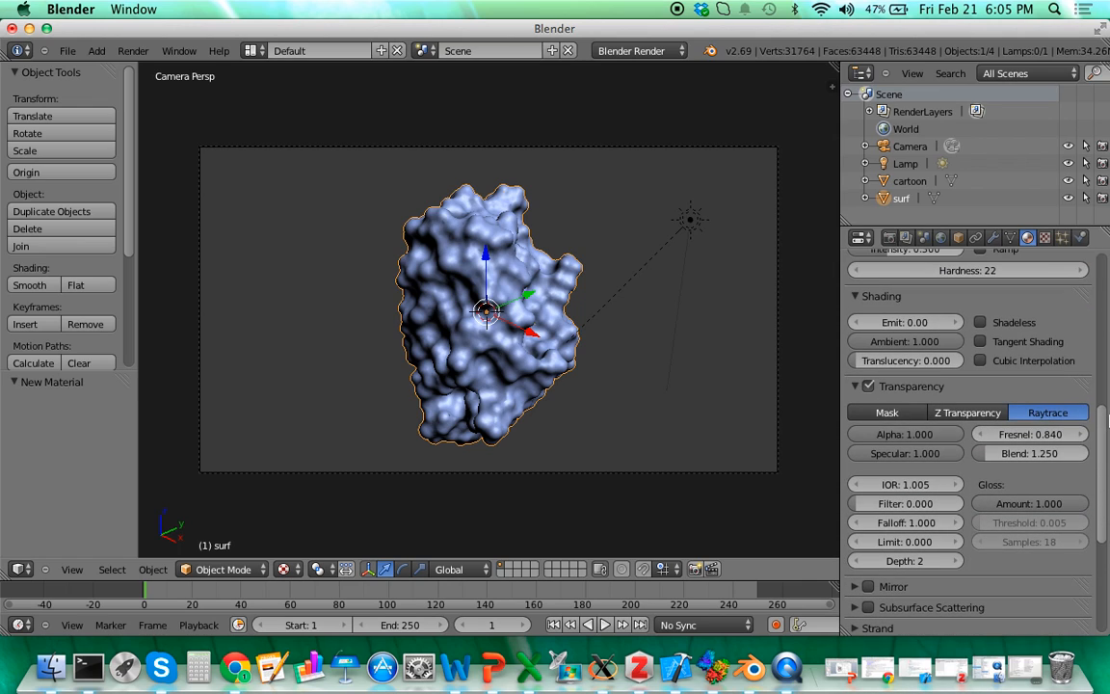
drag(999, 441, 1045, 440)
Render the scene with the raytraced transparent surface
scroll(1029, 504, up, 10)
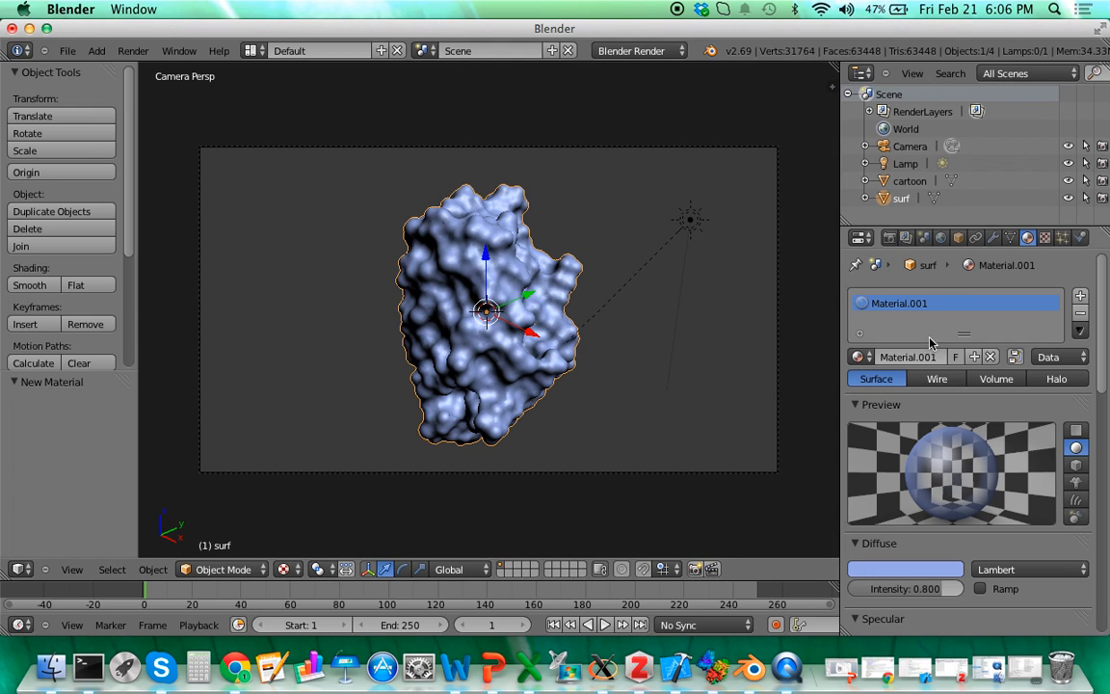
click(889, 237)
click(874, 319)
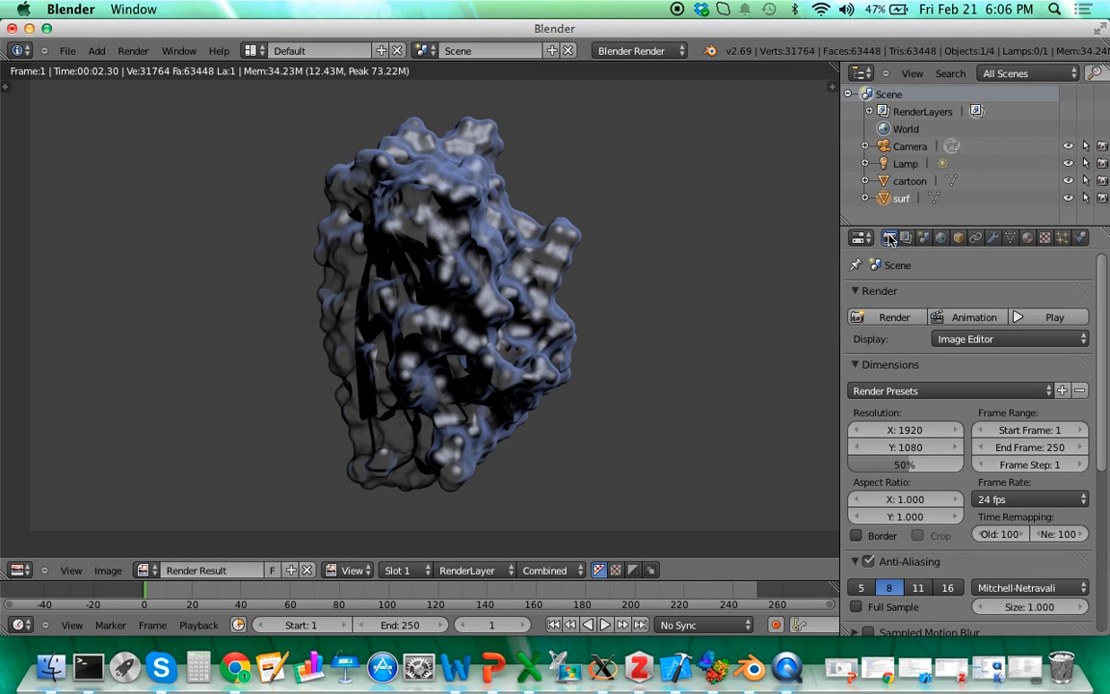
Switch the surf material's transparency method to Z Transparency
click(1027, 237)
drag(1097, 328, 1096, 374)
scroll(1079, 415, down, 10)
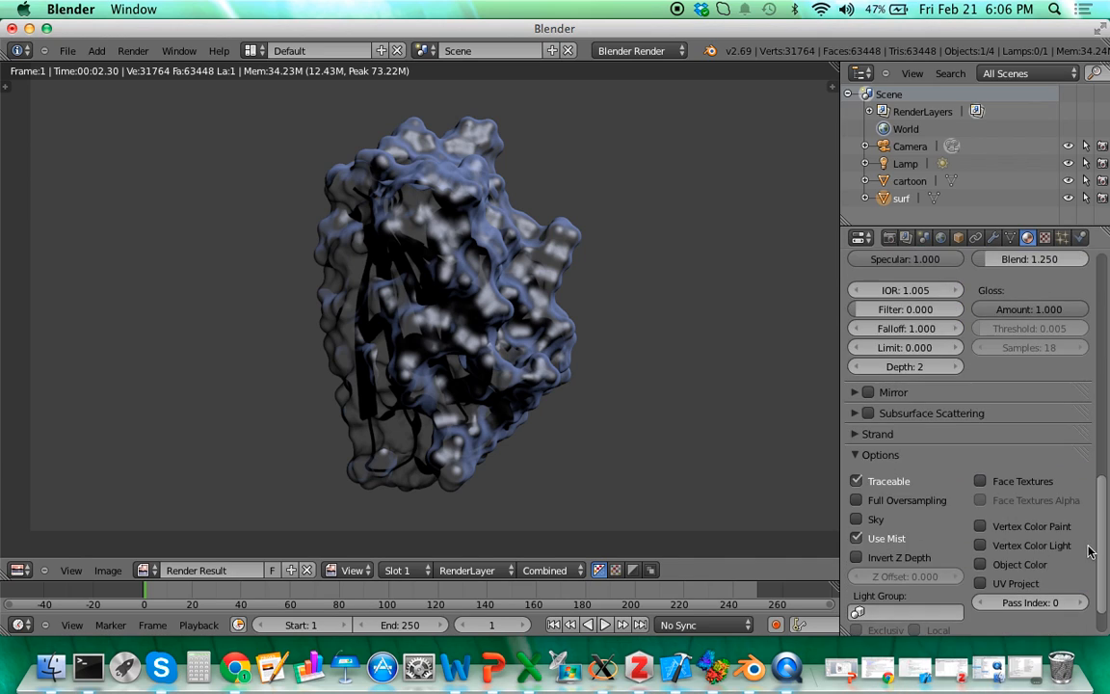
scroll(1079, 415, up, 3)
click(967, 339)
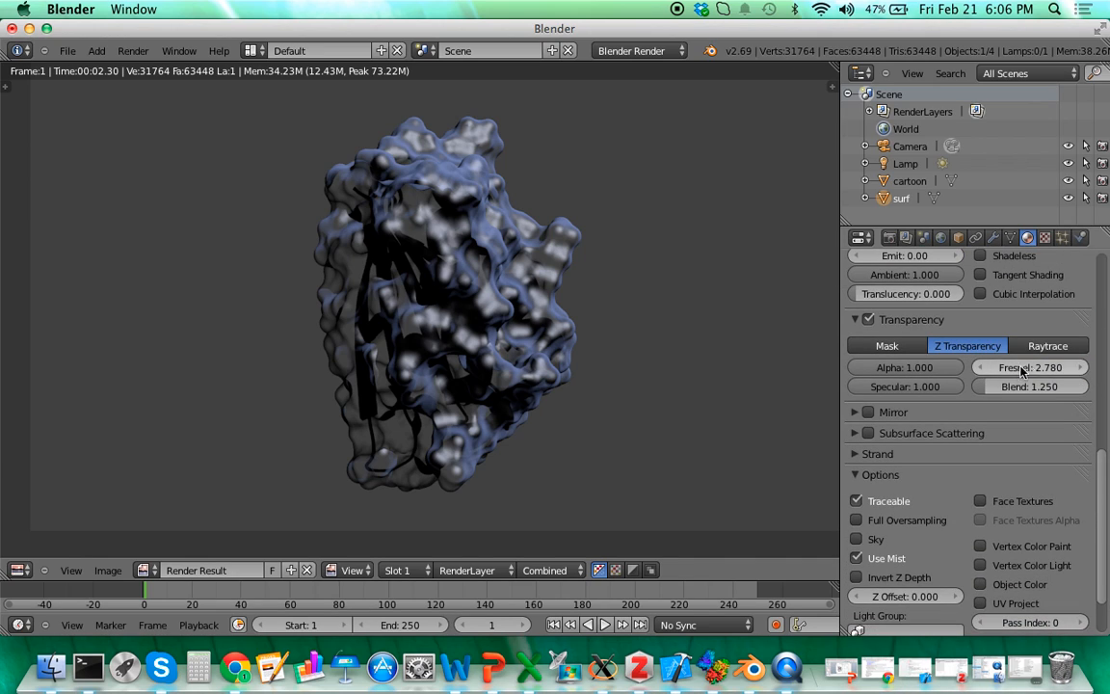
Lower the alpha of the surf material to make the surface more transparent
mouse_move(1100, 492)
mouse_down()
mouse_move(1106, 264)
mouse_move(1108, 519)
mouse_move(1109, 356)
mouse_move(1109, 432)
mouse_up()
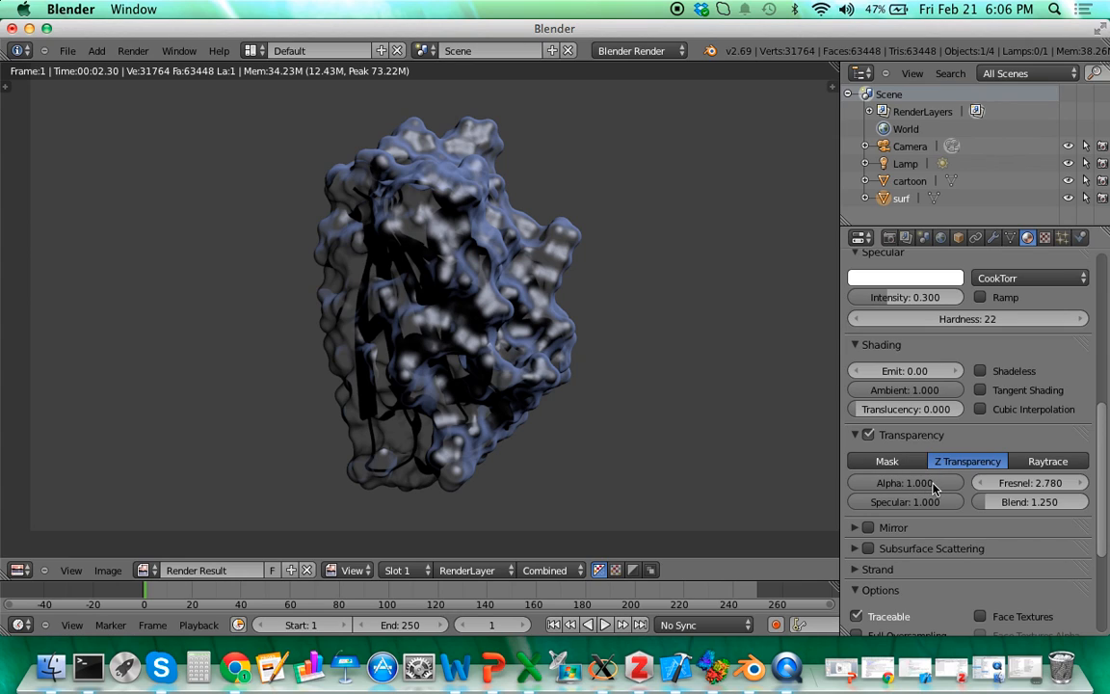
drag(919, 489, 875, 490)
drag(1101, 484, 1099, 262)
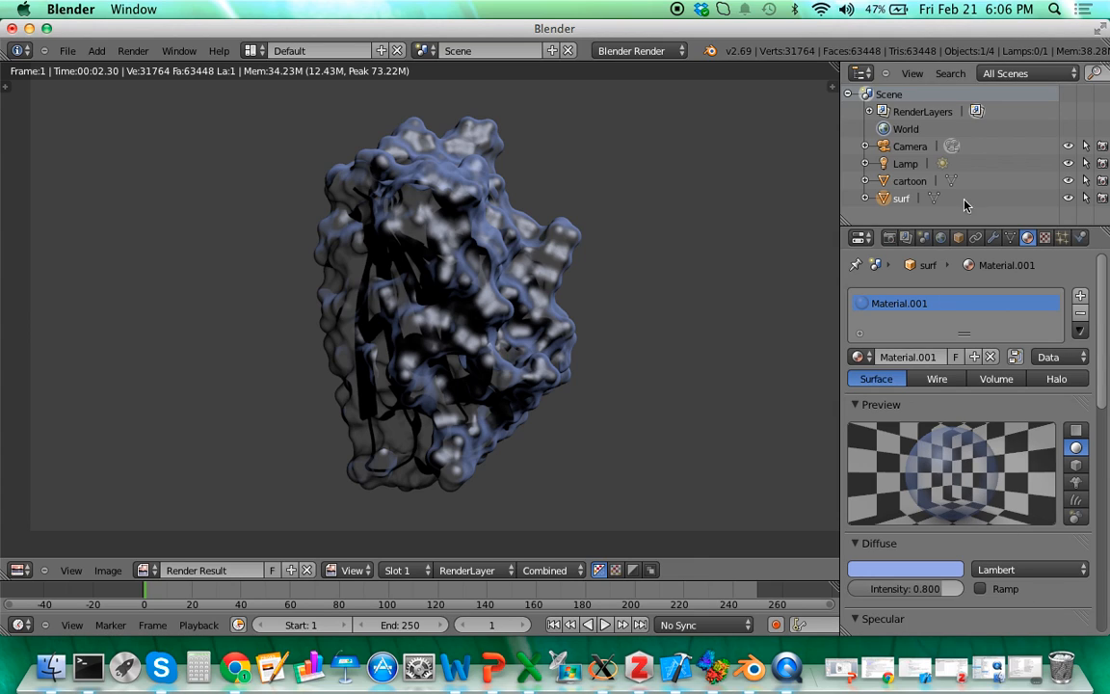
Render the scene with the more transparent Z Transparency surface
click(888, 237)
click(894, 319)
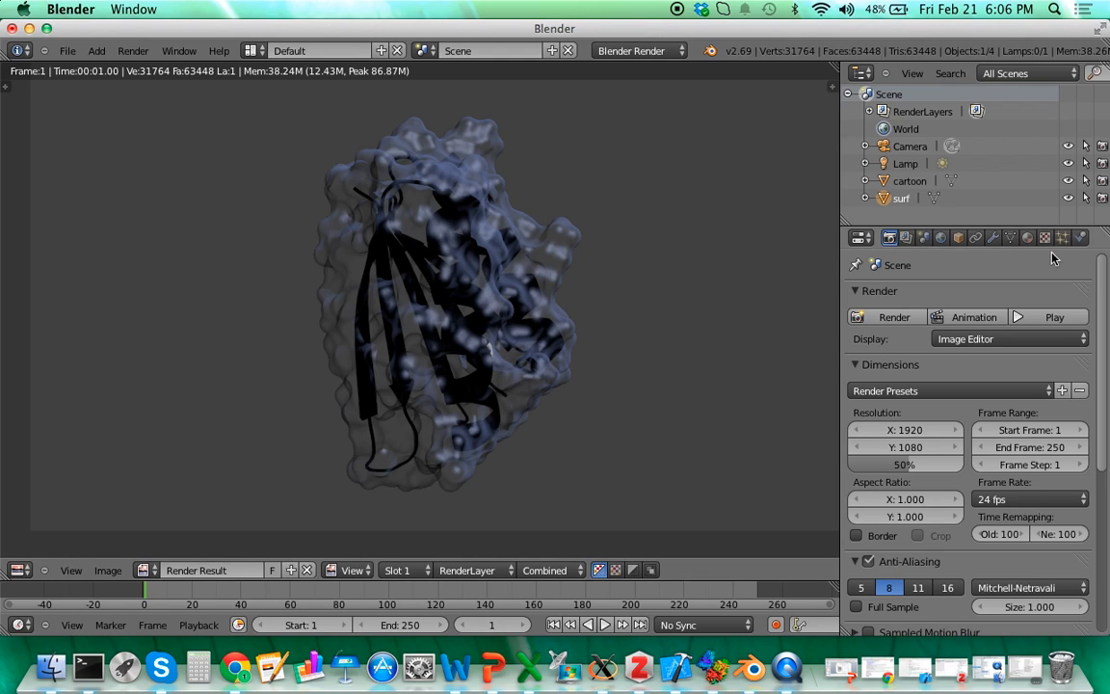
Examine the lamp's light and shadow settings, then the world, render and scene settings
click(905, 163)
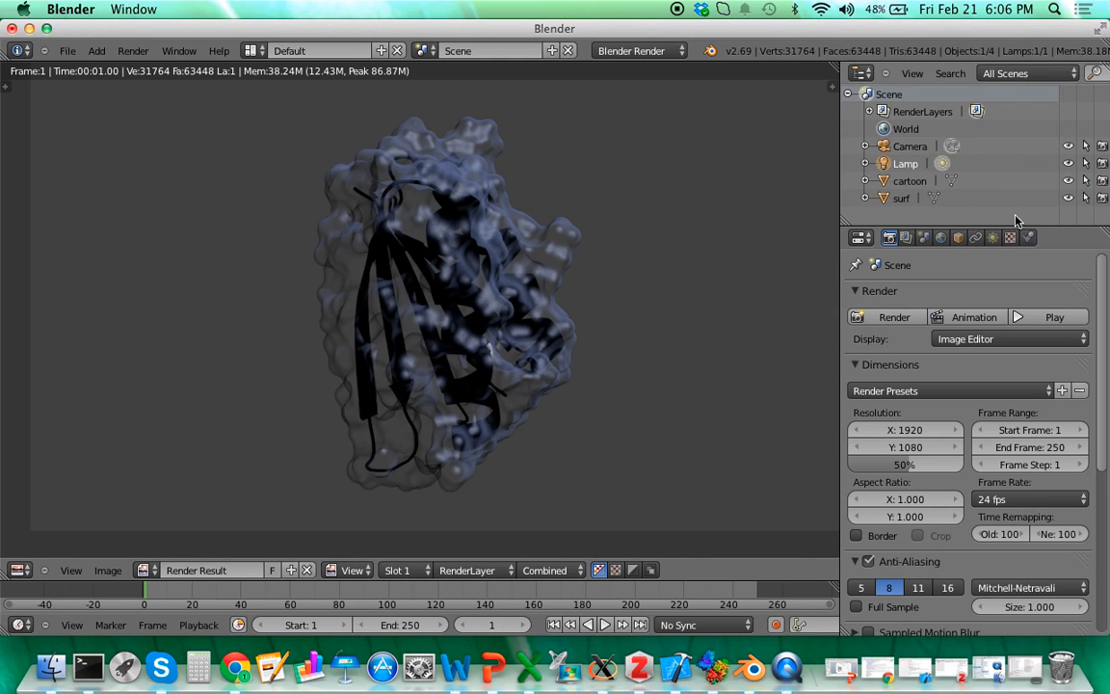
click(993, 237)
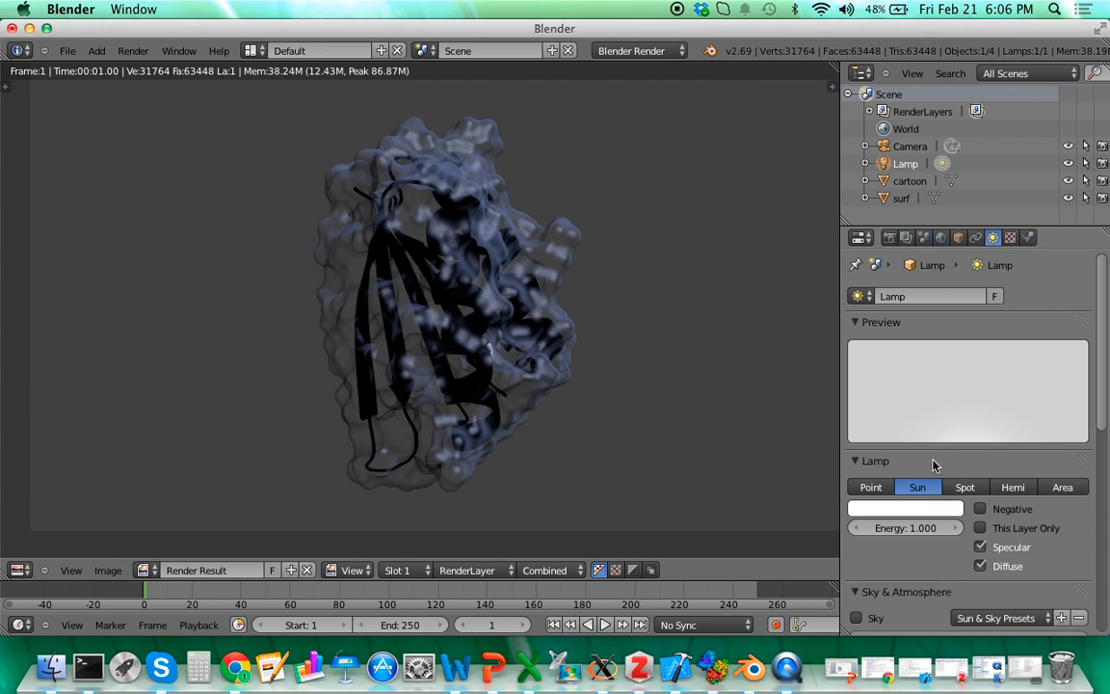
drag(1100, 364, 1108, 439)
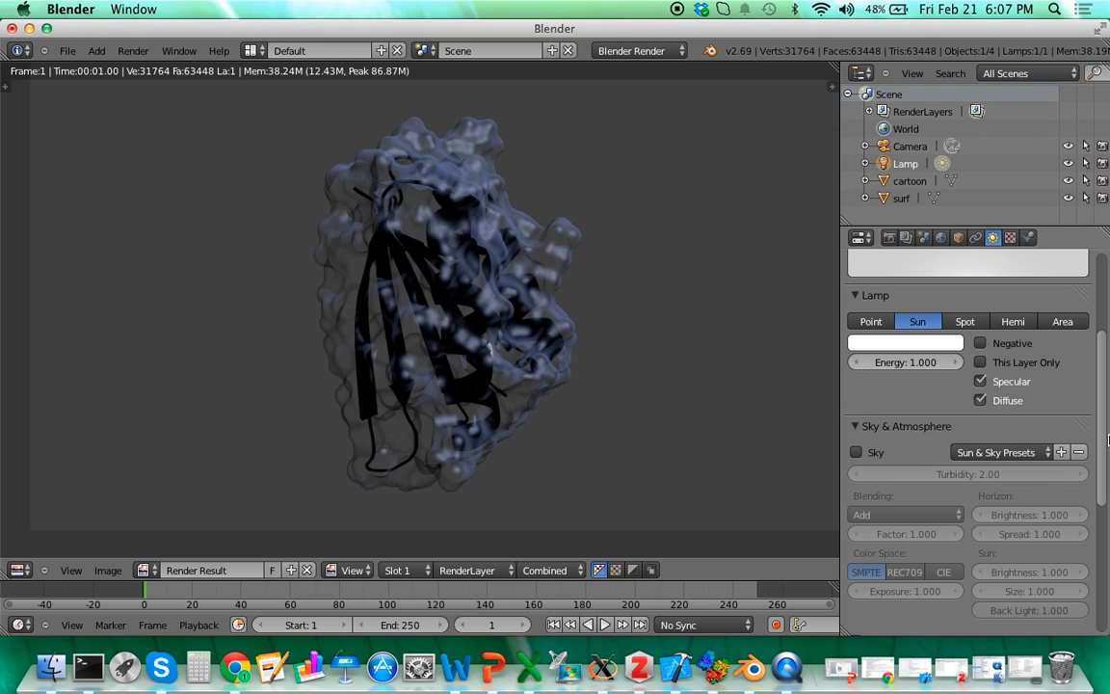
drag(1108, 439, 1055, 537)
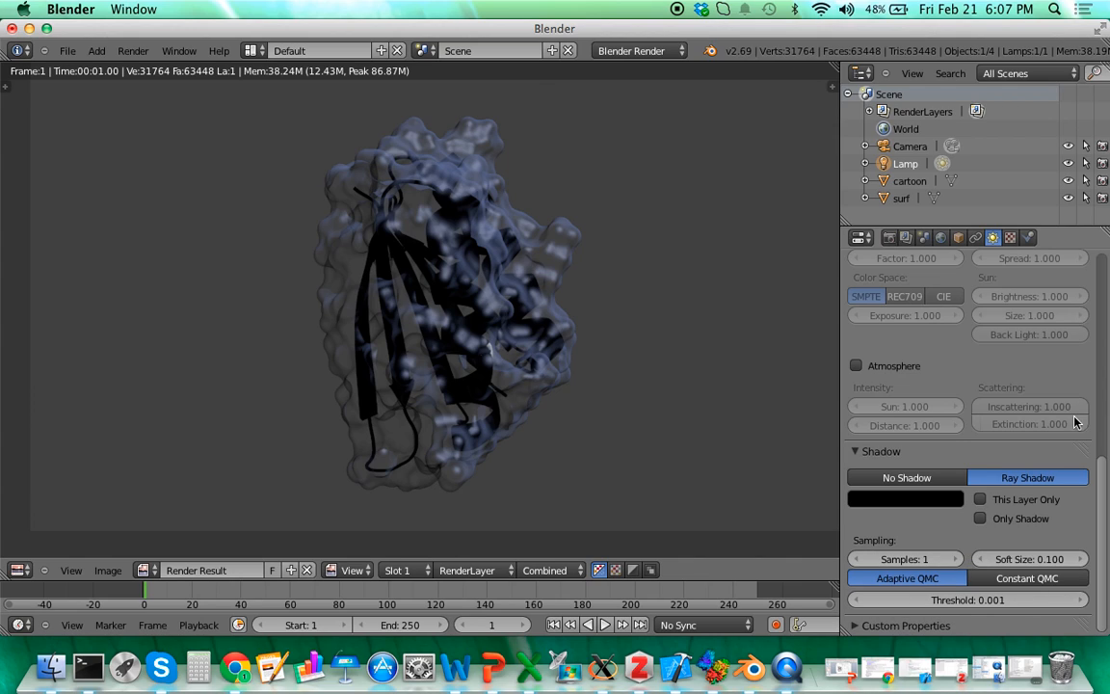
scroll(994, 457, up, 10)
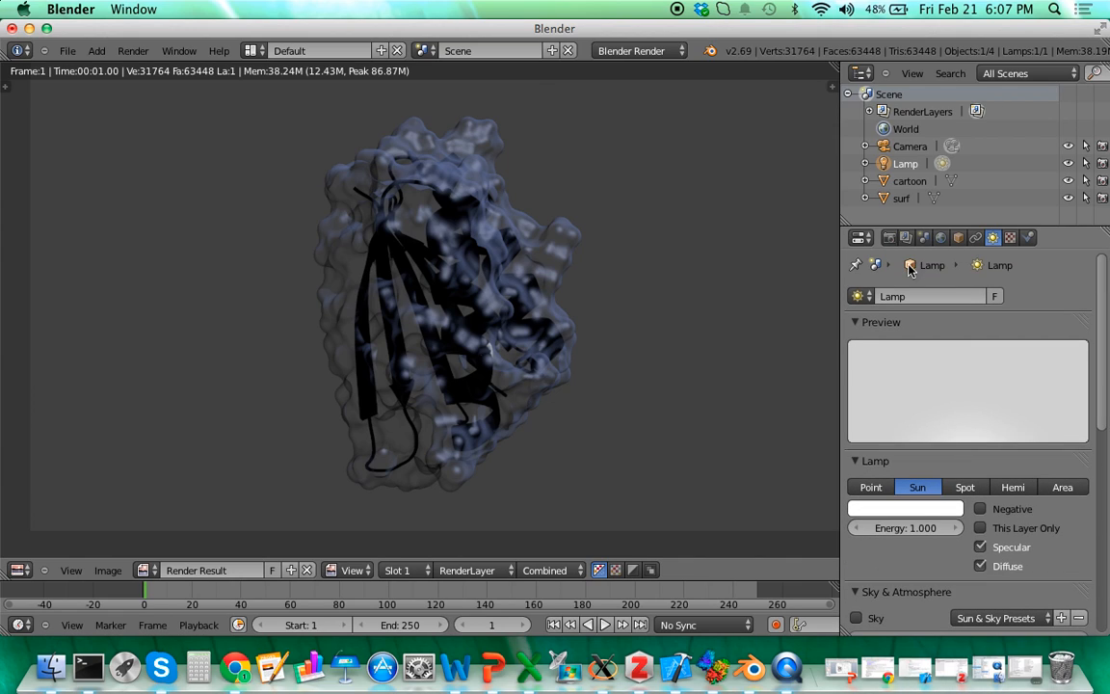
click(941, 237)
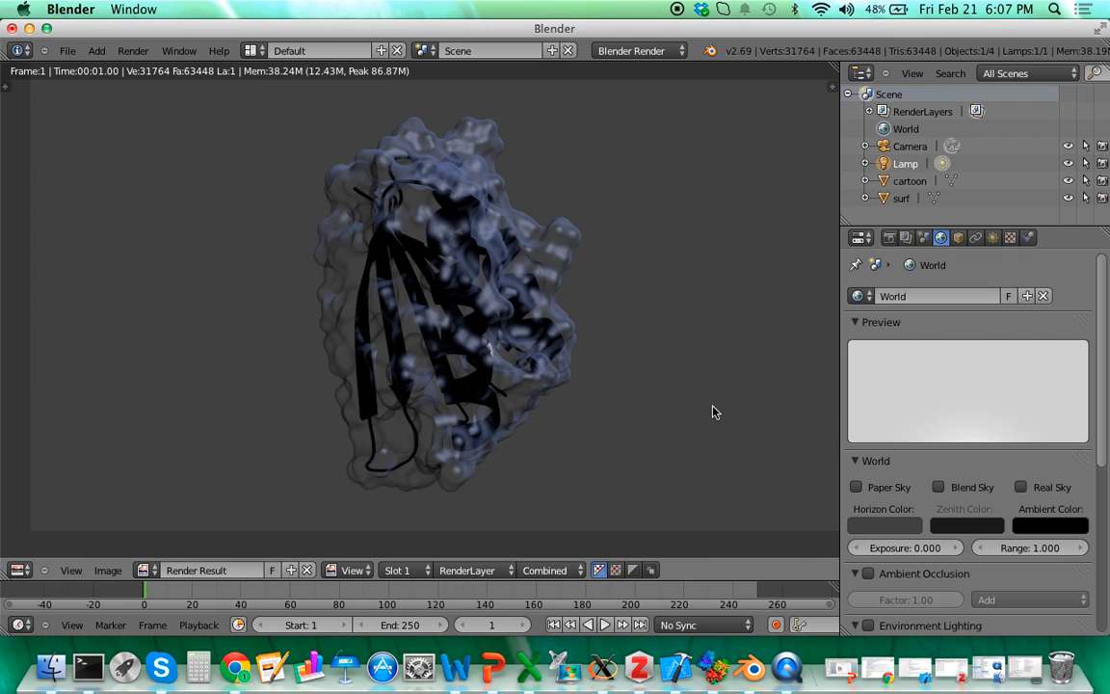
click(889, 237)
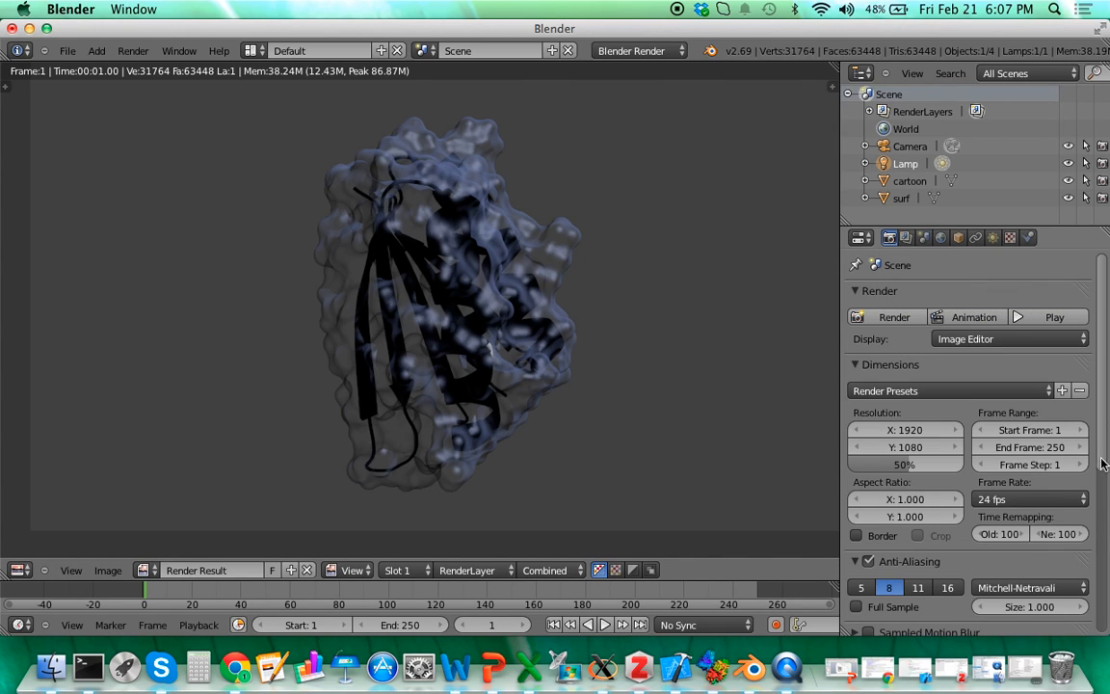
click(904, 237)
click(923, 237)
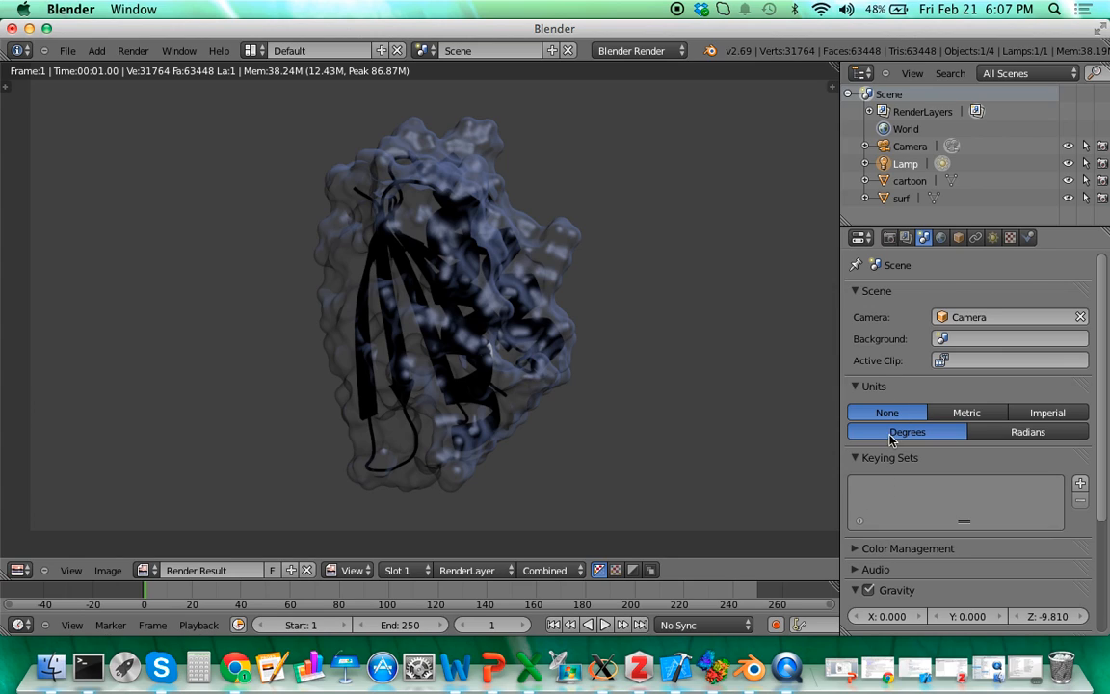
Set the world's horizon color to black and render the scene
click(941, 237)
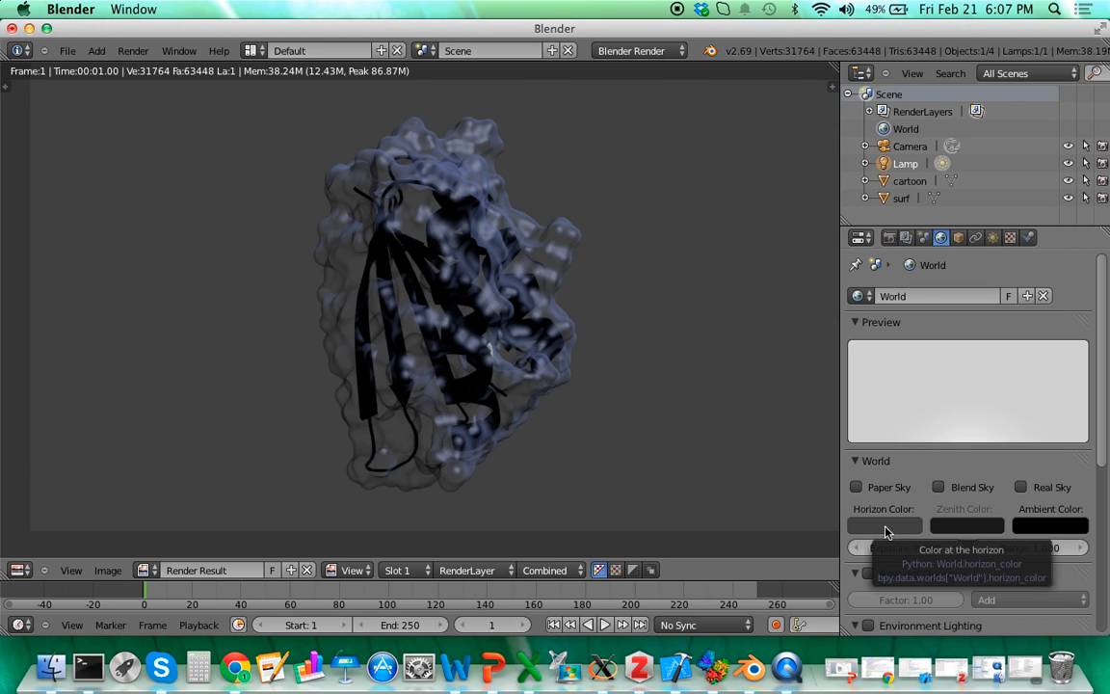
click(887, 532)
drag(997, 385, 999, 437)
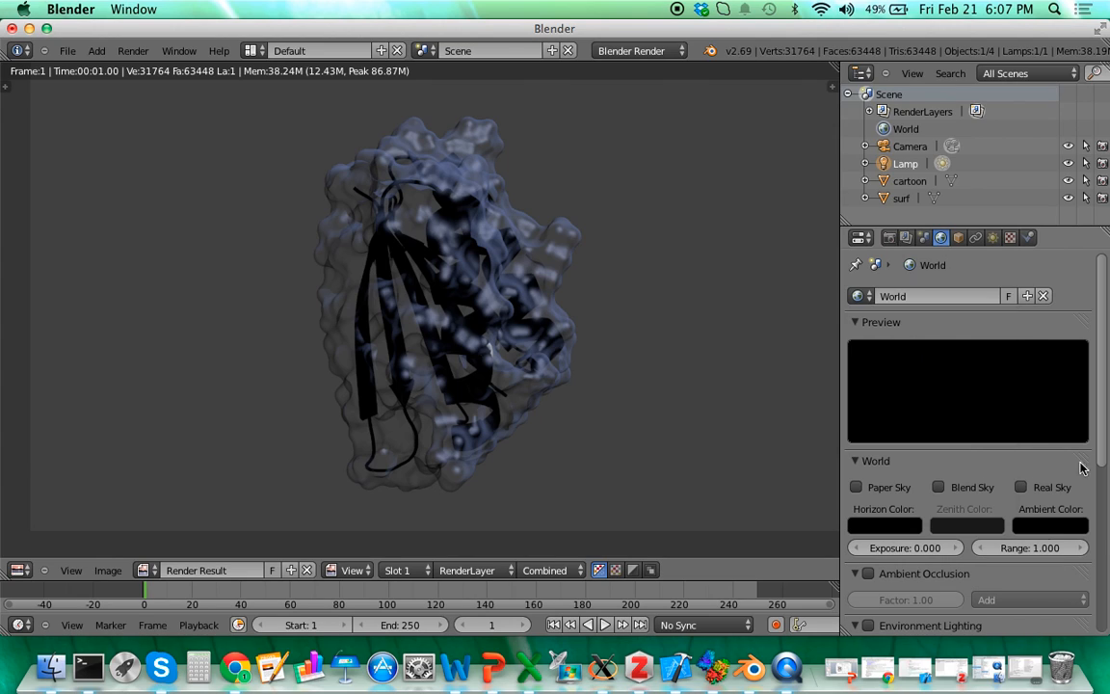
click(888, 237)
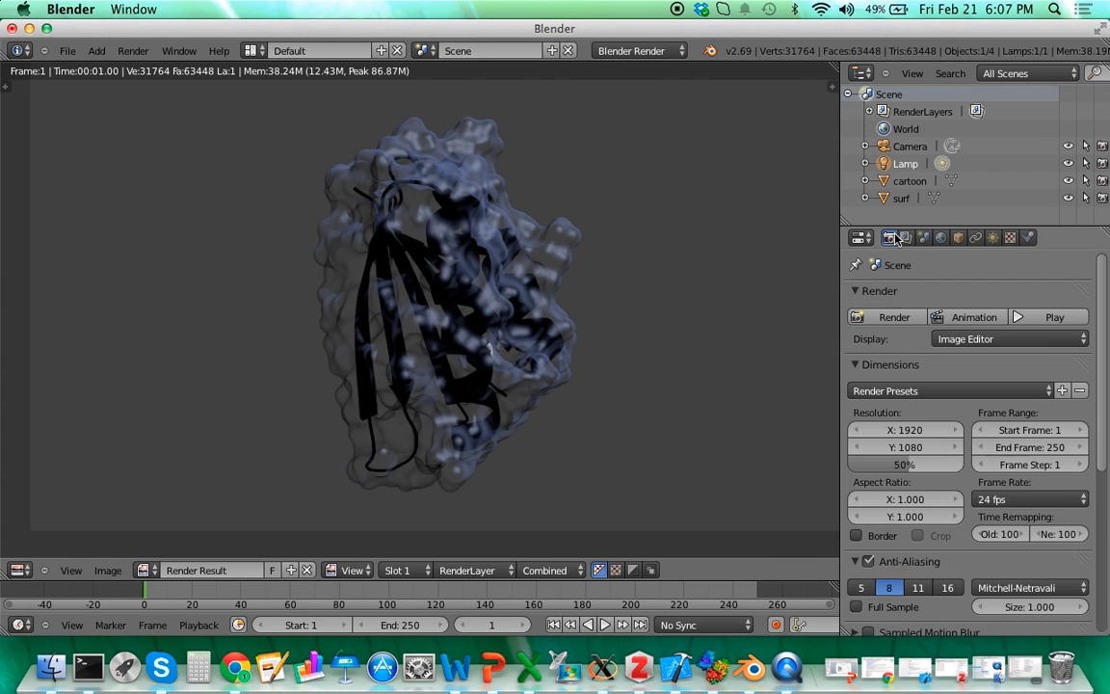
click(878, 318)
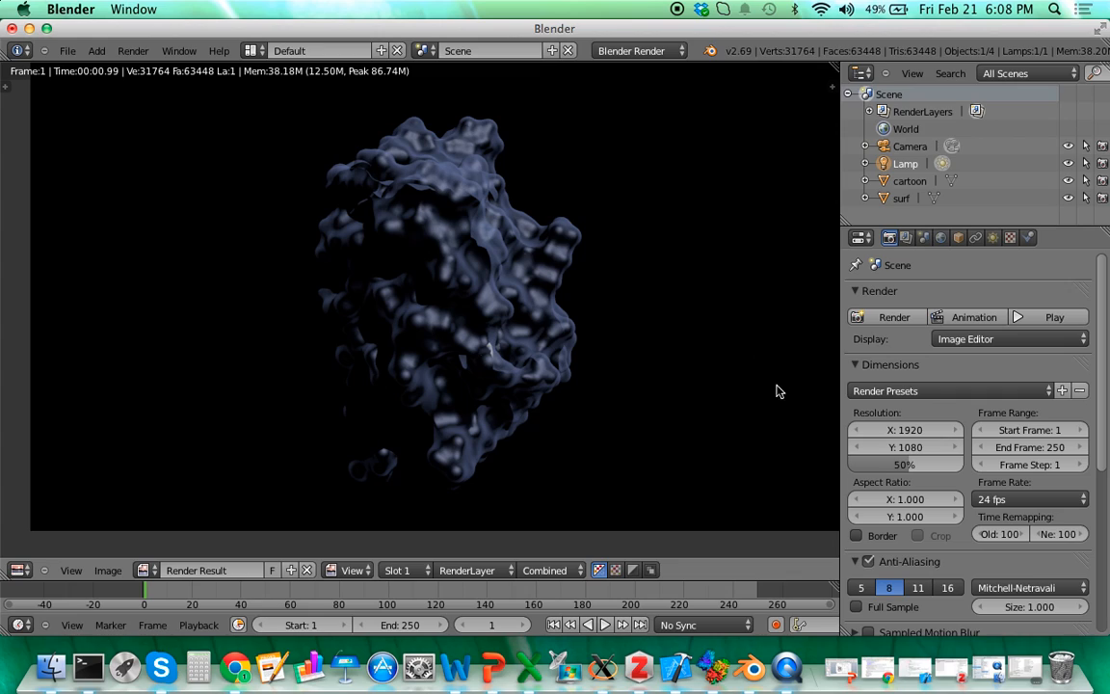
Switch the render engine to Cycles Render and return from the render result to the 3D view
click(635, 53)
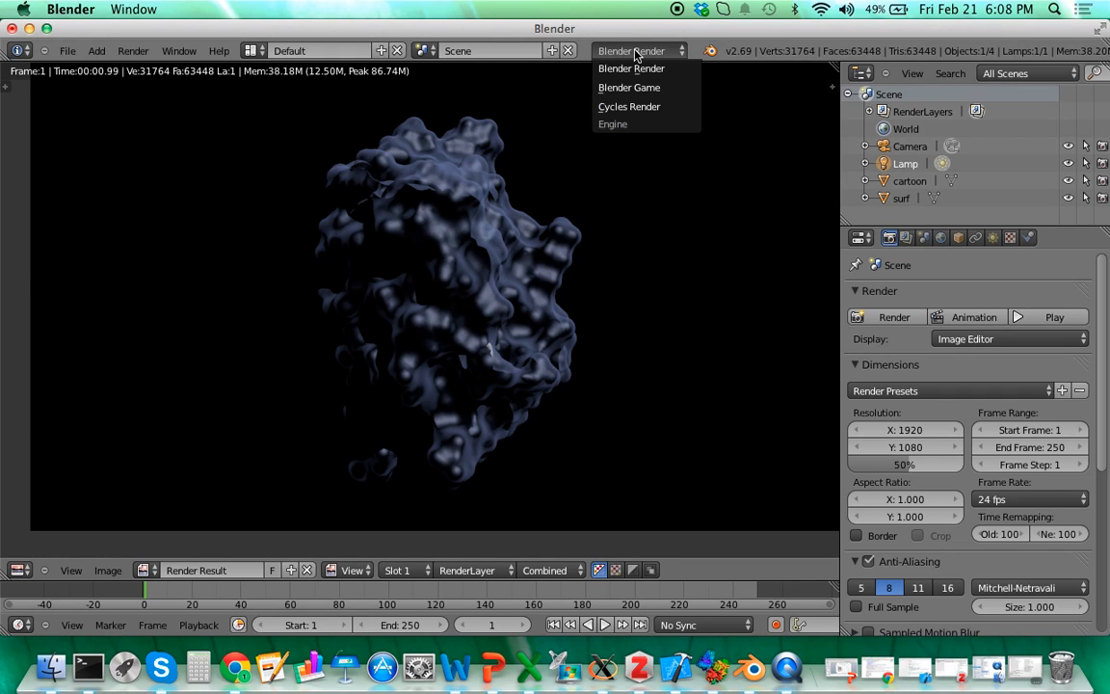
click(645, 108)
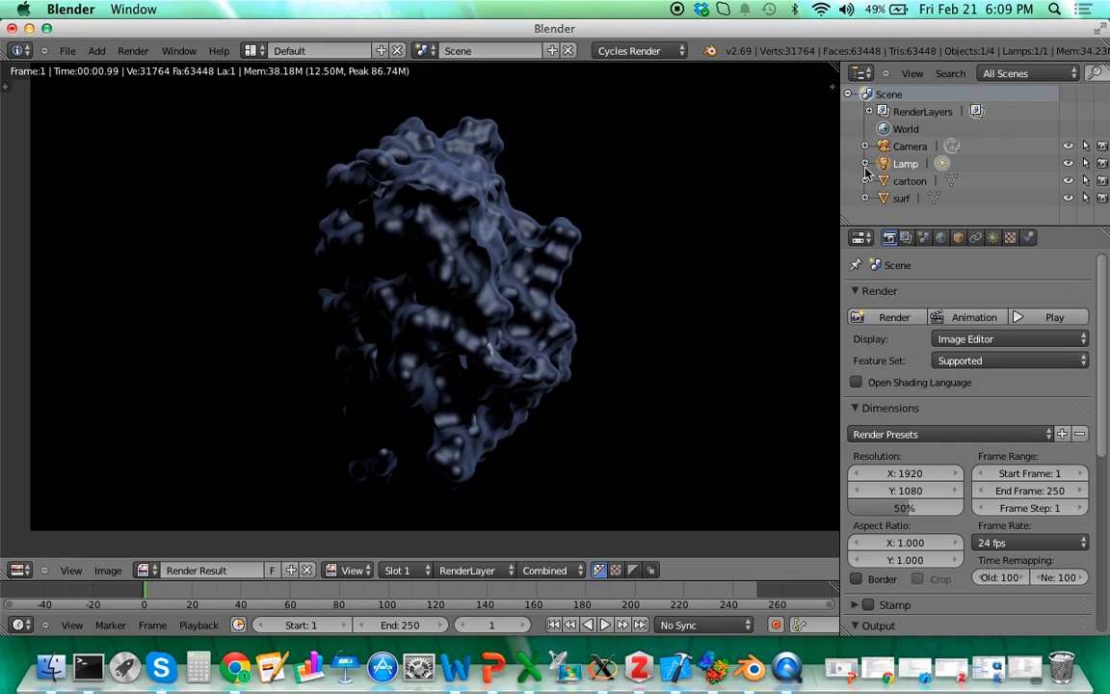
key(Escape)
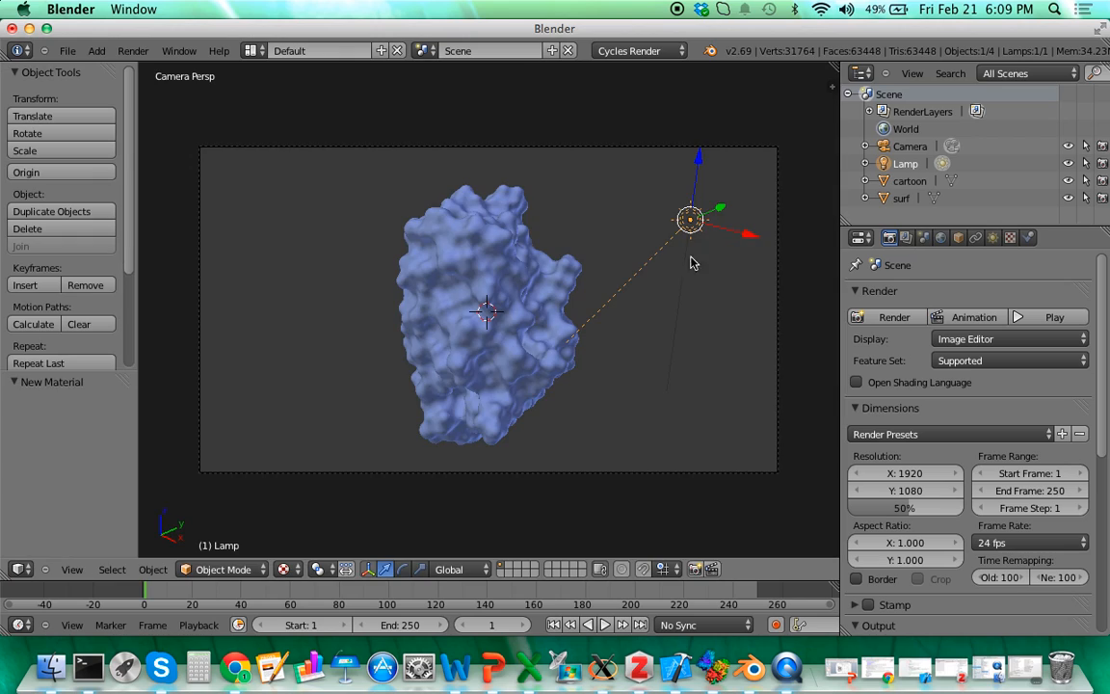
Unlink the current material from the surf object and give it a new Cycles material
right_click(429, 207)
click(1027, 237)
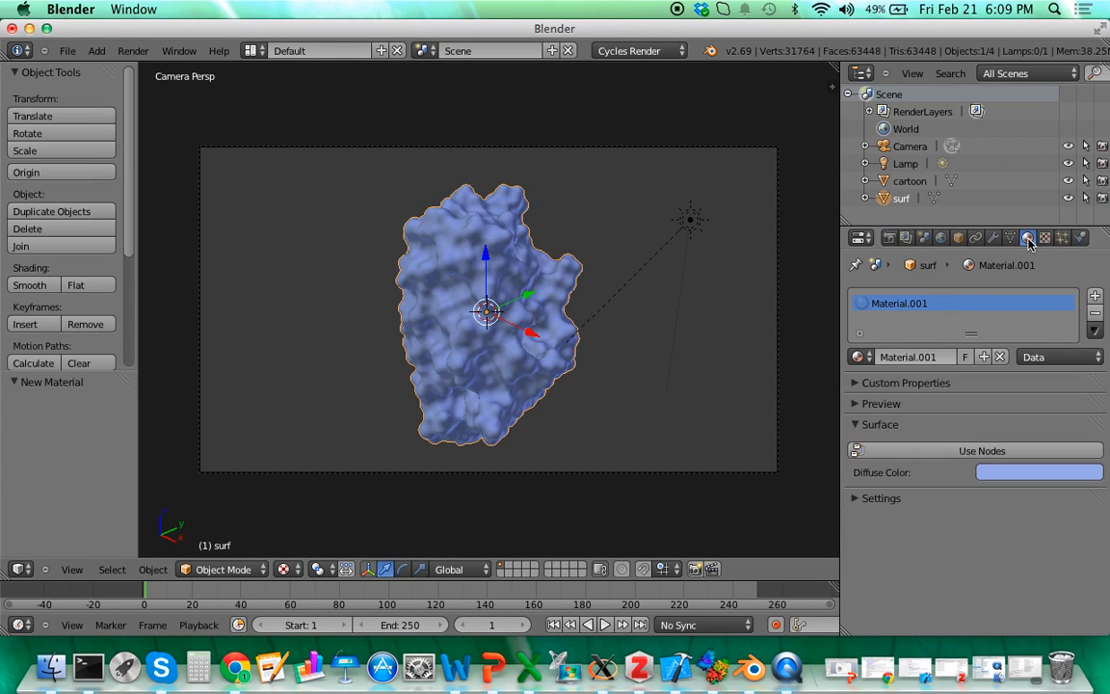
click(999, 356)
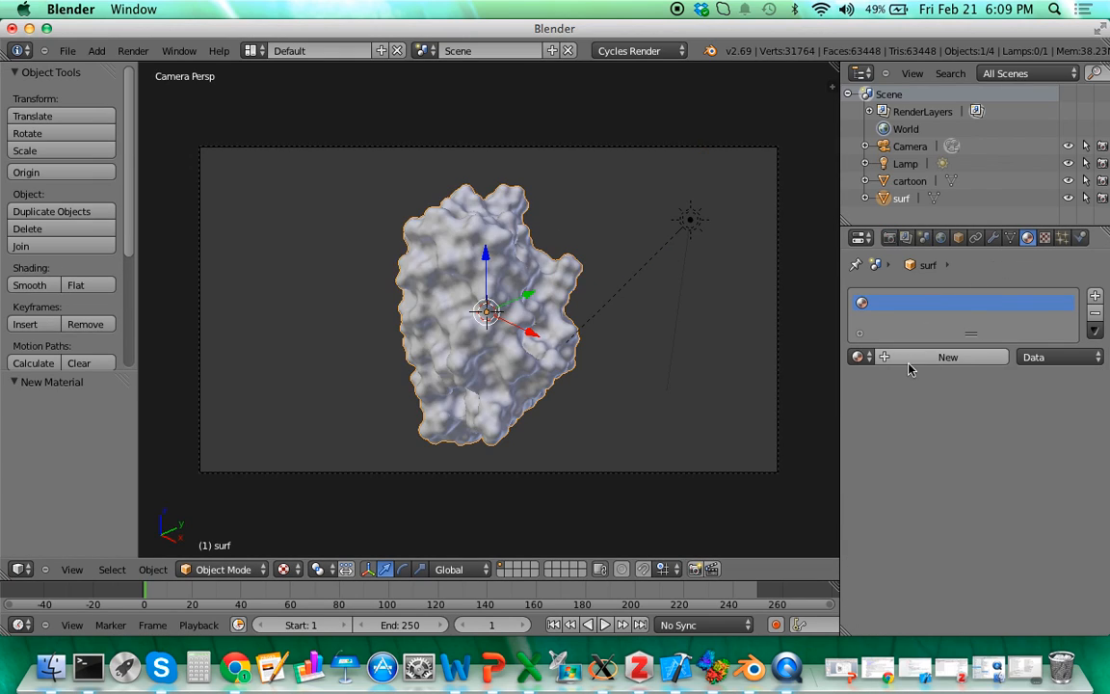
click(856, 357)
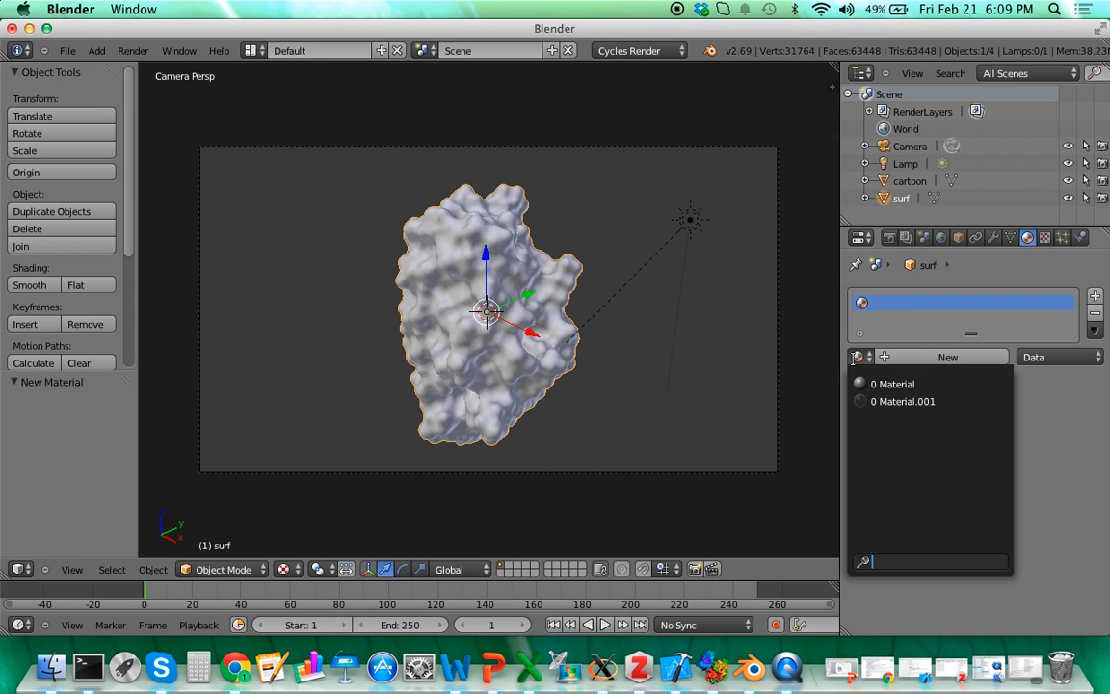
click(929, 358)
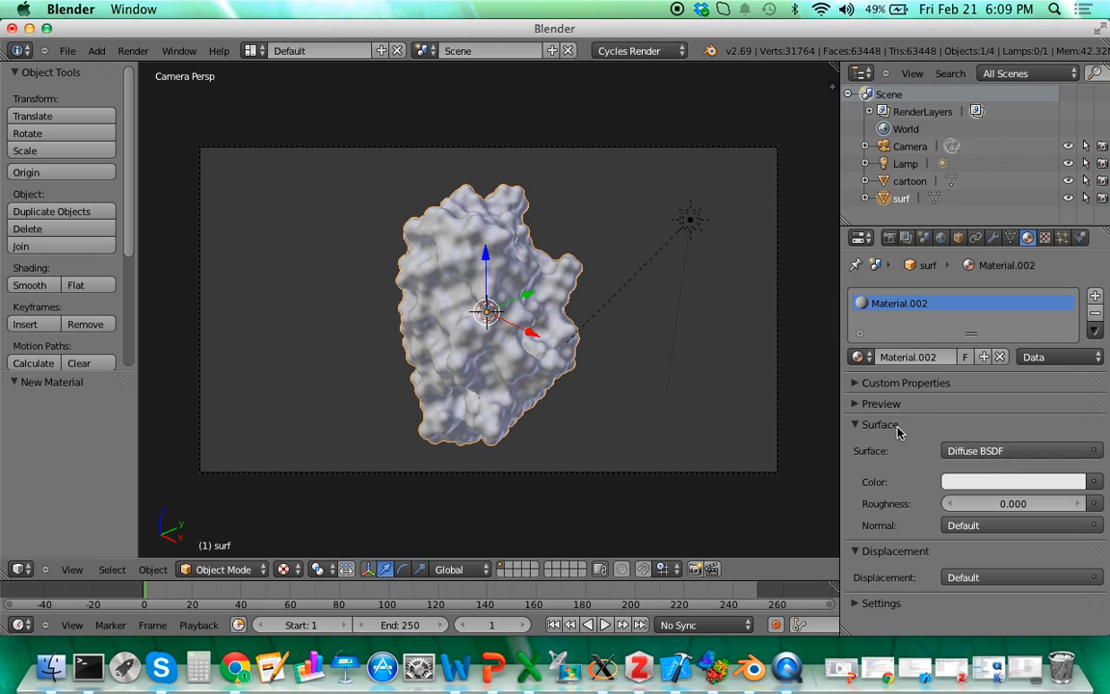
Keep the surf material's shader as Diffuse BSDF and set its color to light blue
click(889, 384)
click(973, 482)
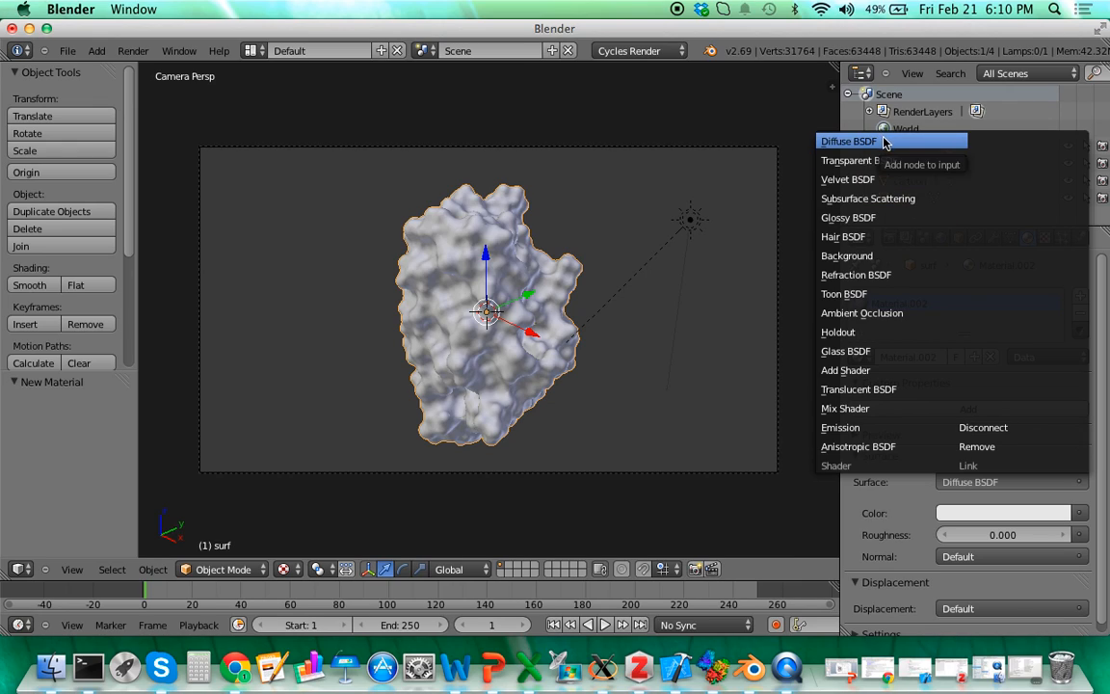
click(991, 511)
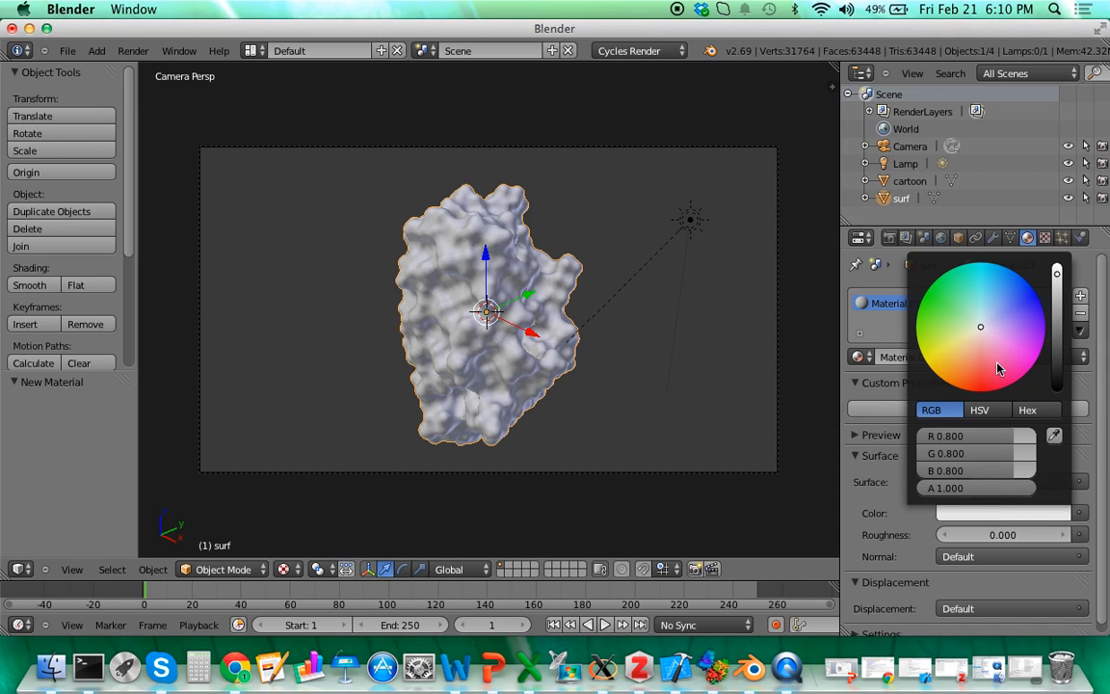
drag(985, 333, 993, 307)
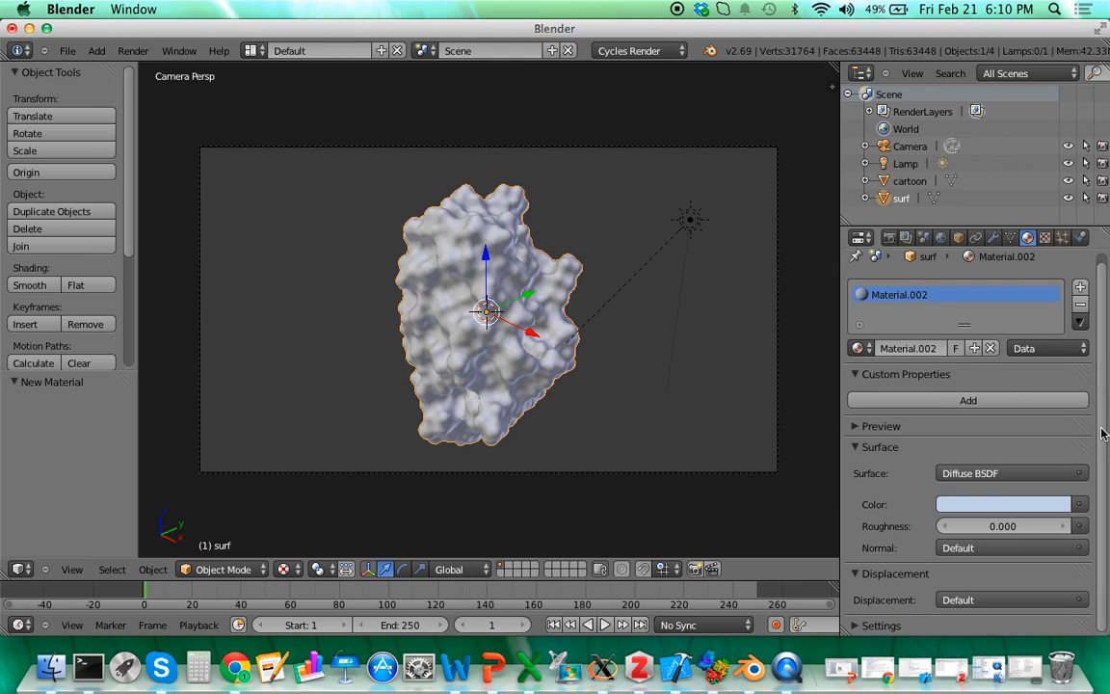
Place the 3D cursor beside the protein and add a mesh plane there
click(721, 344)
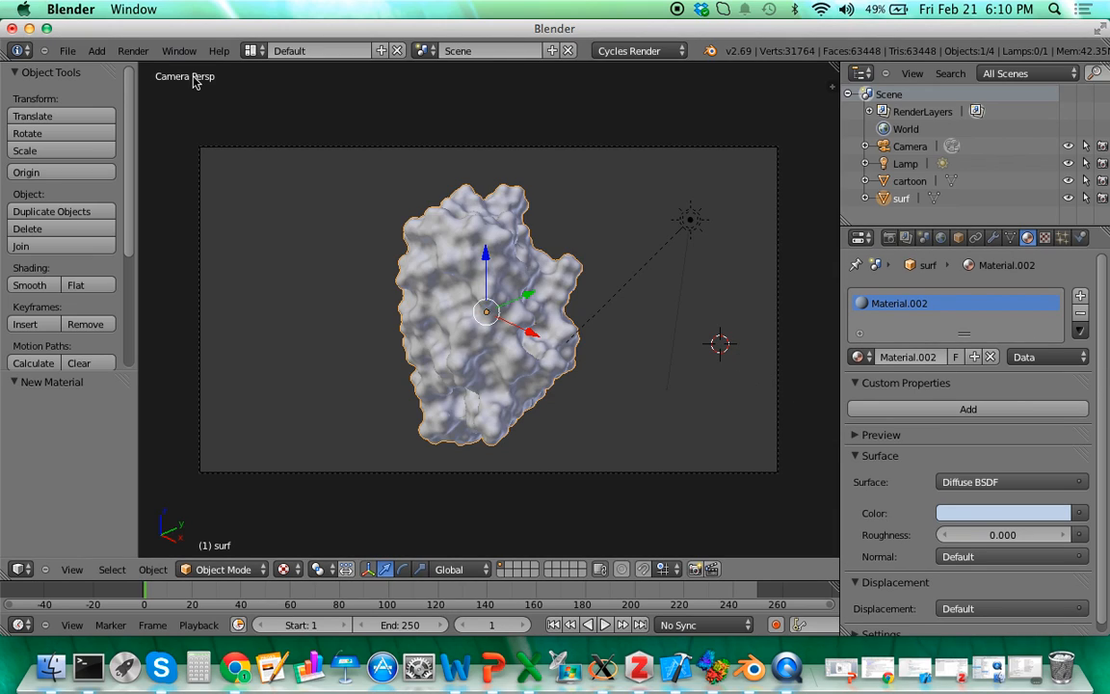
click(97, 51)
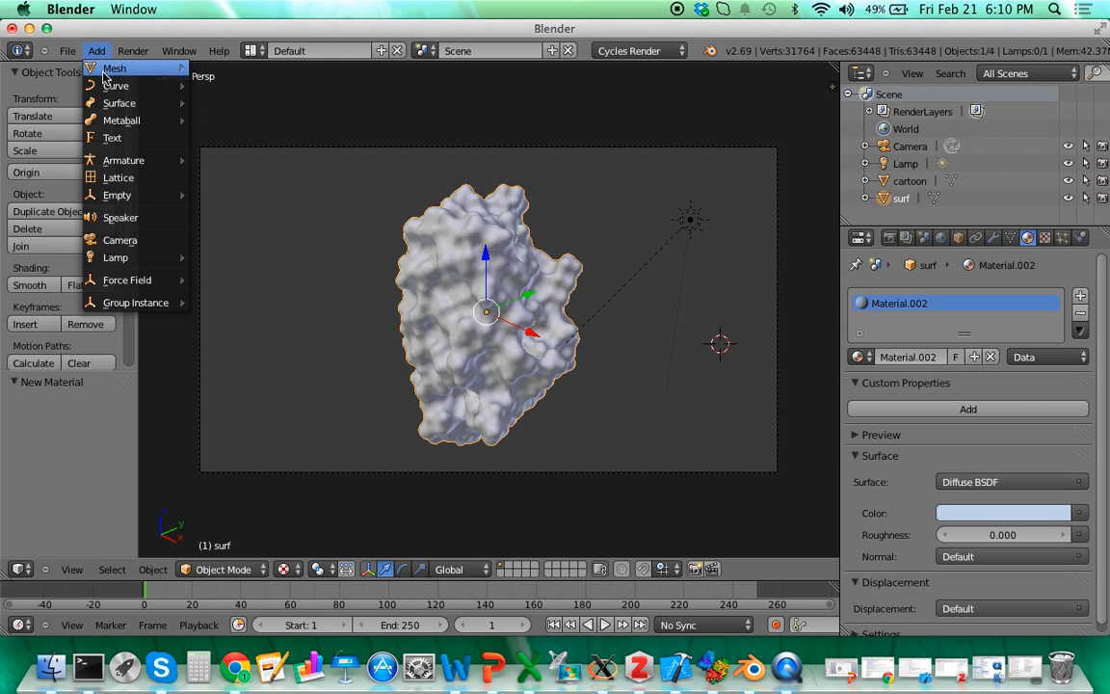
mouse_move(190, 108)
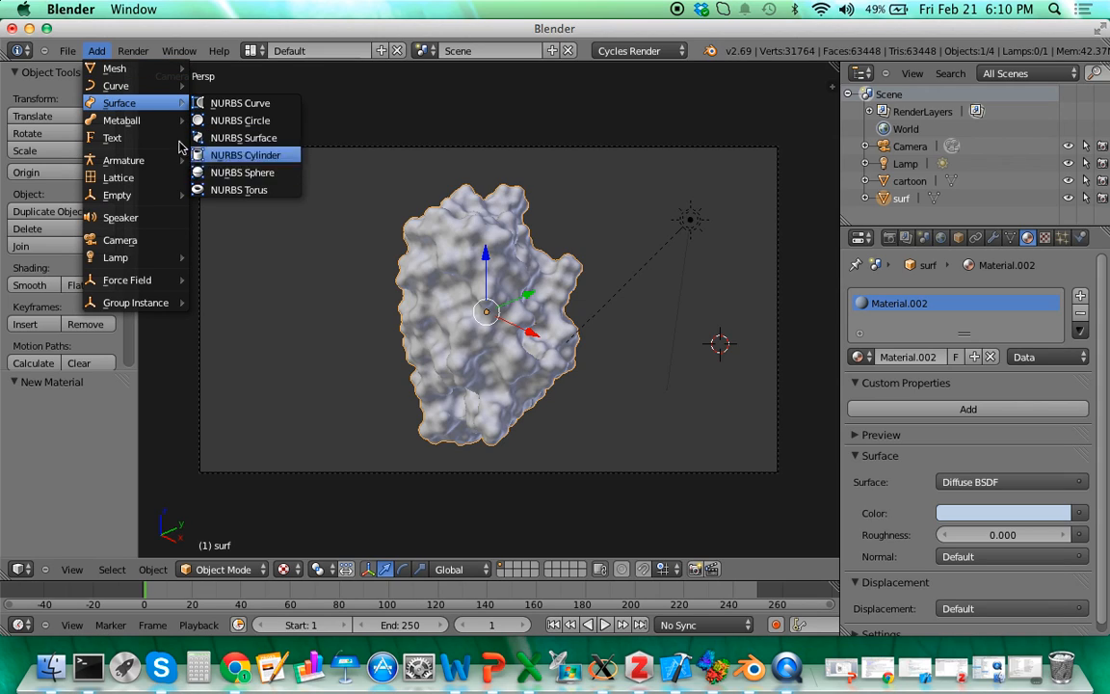
mouse_move(119, 72)
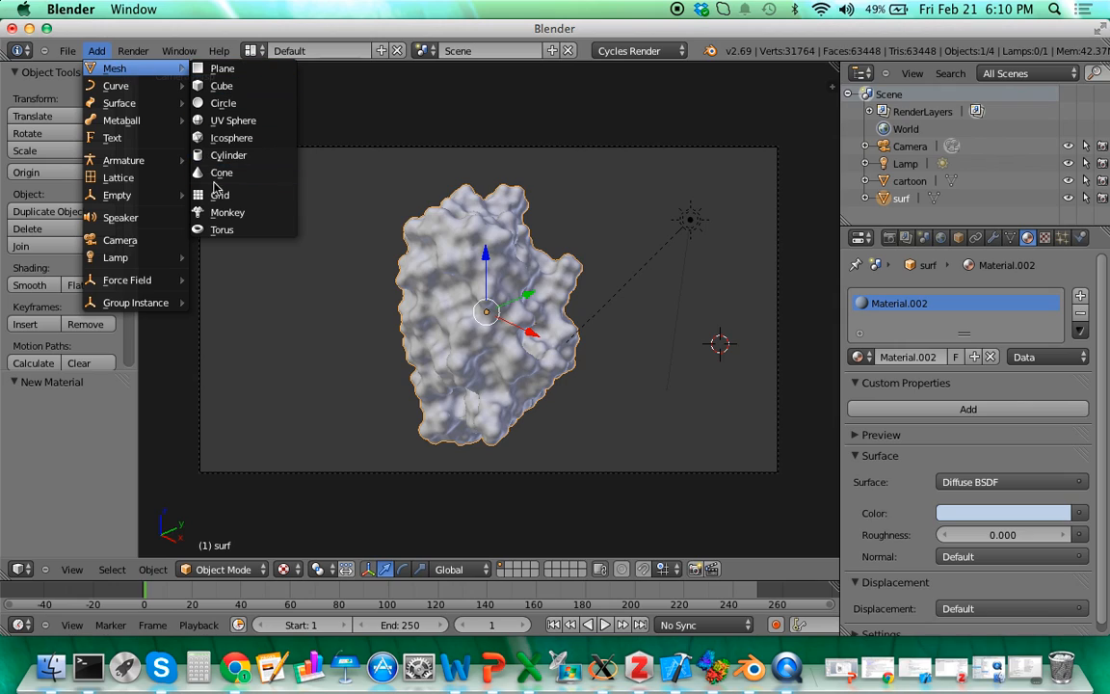
click(198, 69)
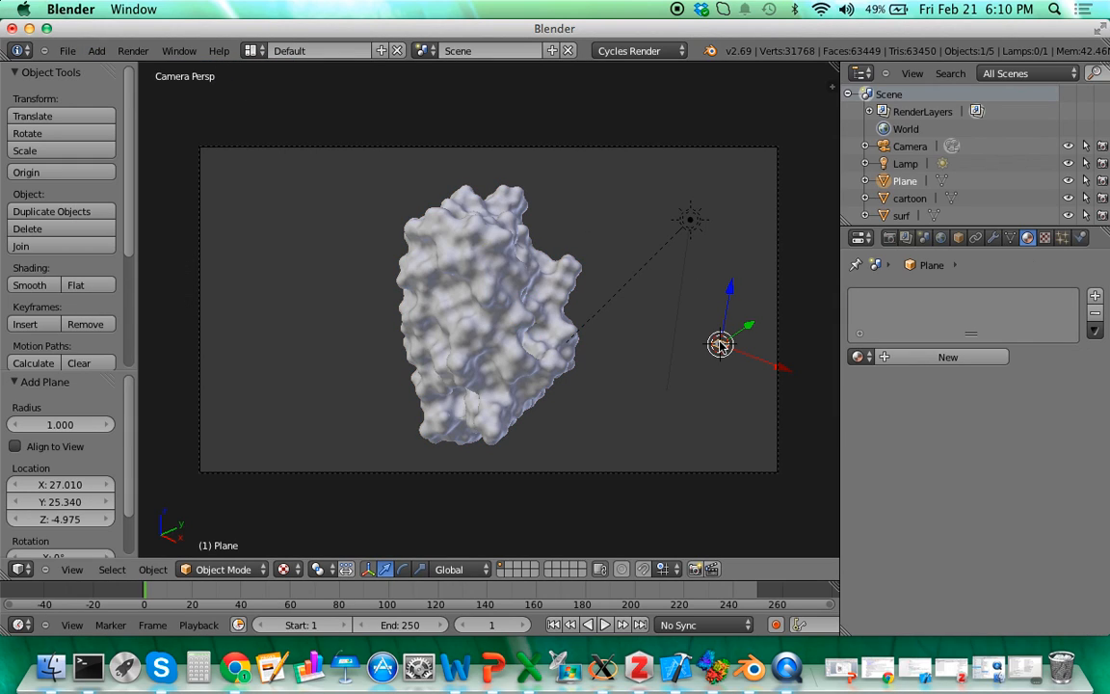
Scale the plane up about 43 times and move it beneath the protein as a floor
key(s)
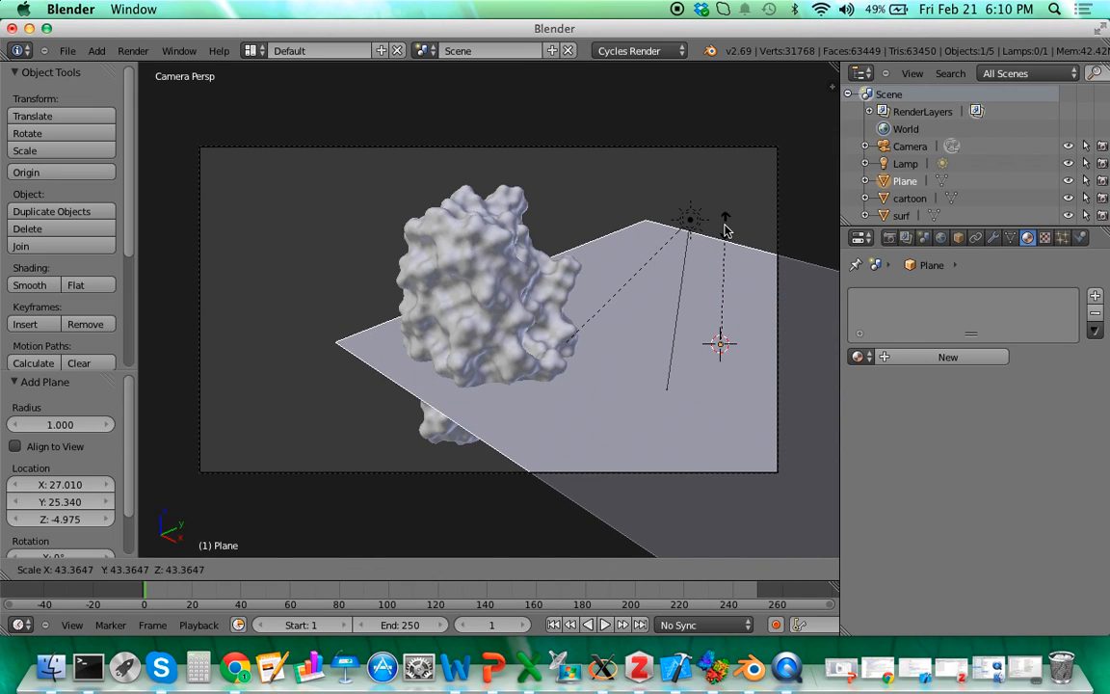
click(726, 228)
drag(749, 330, 640, 446)
drag(662, 510, 506, 465)
drag(469, 344, 473, 366)
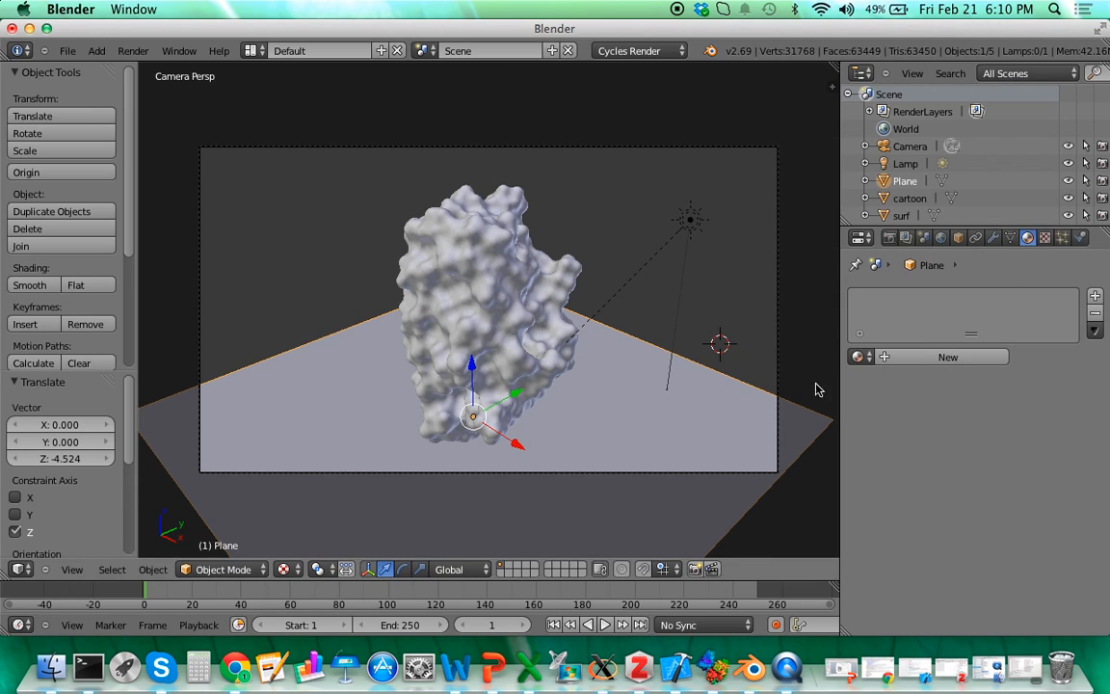
Give the plane a new bright red Diffuse BSDF material and render the scene with Cycles
click(935, 359)
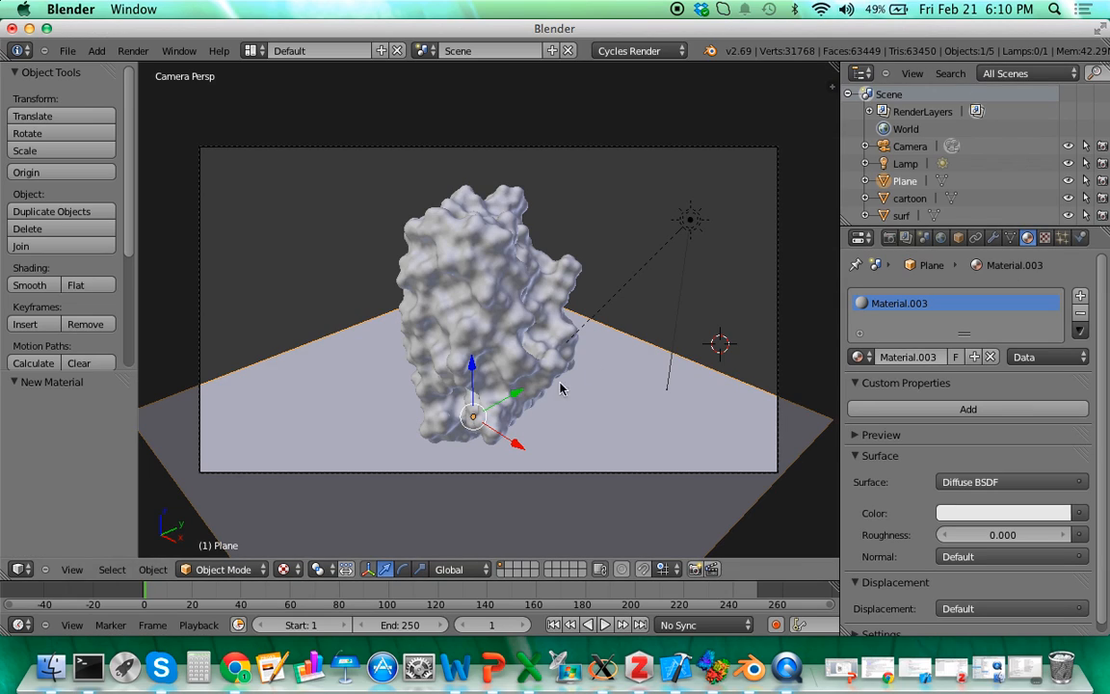
click(1002, 513)
click(981, 391)
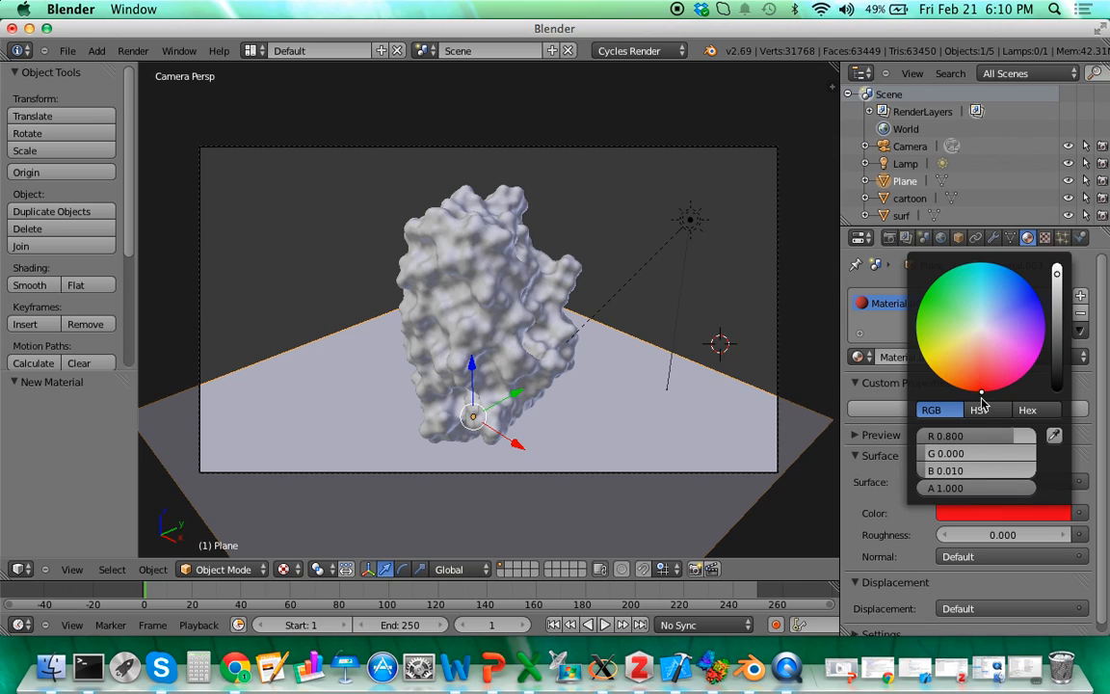
drag(1058, 274, 1061, 259)
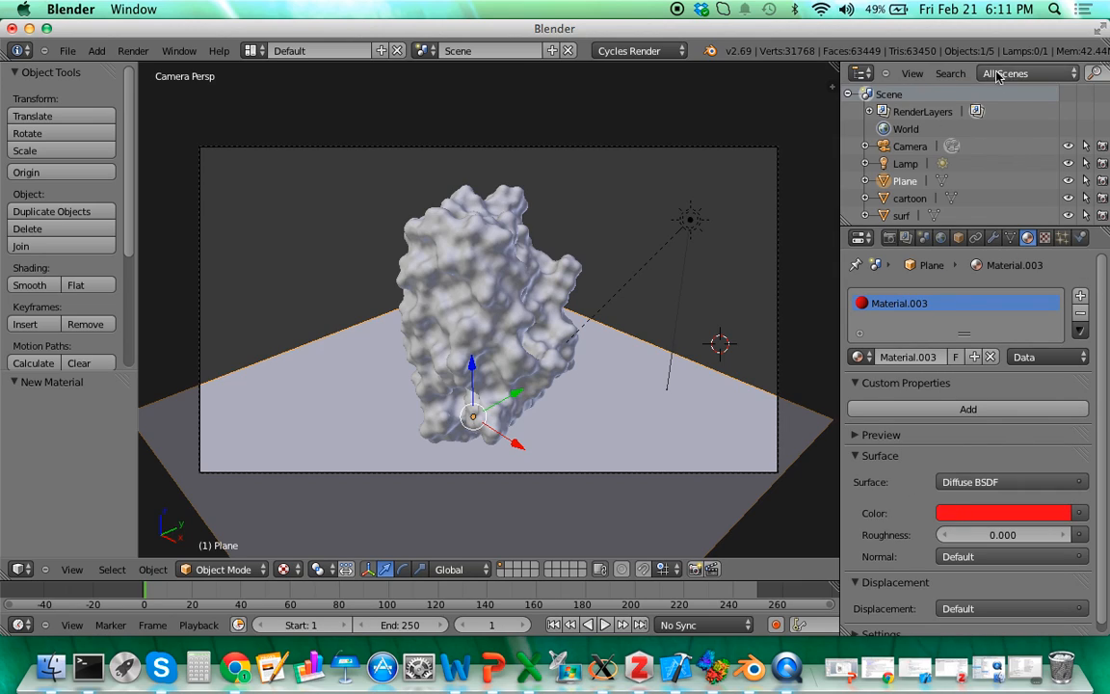
click(889, 237)
click(894, 321)
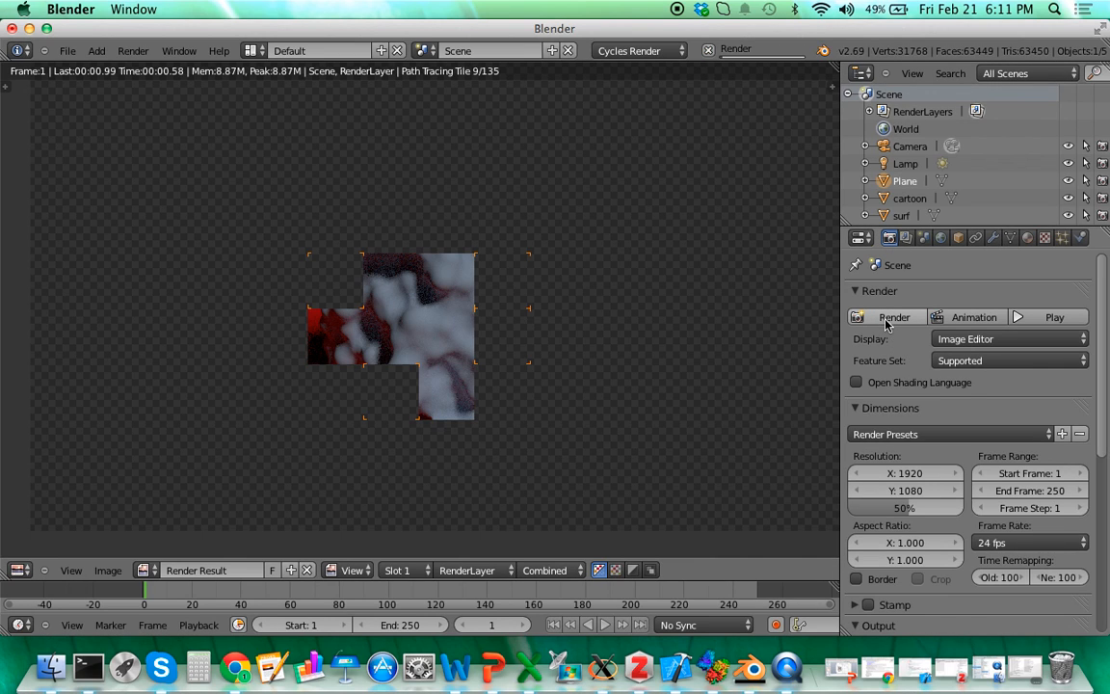